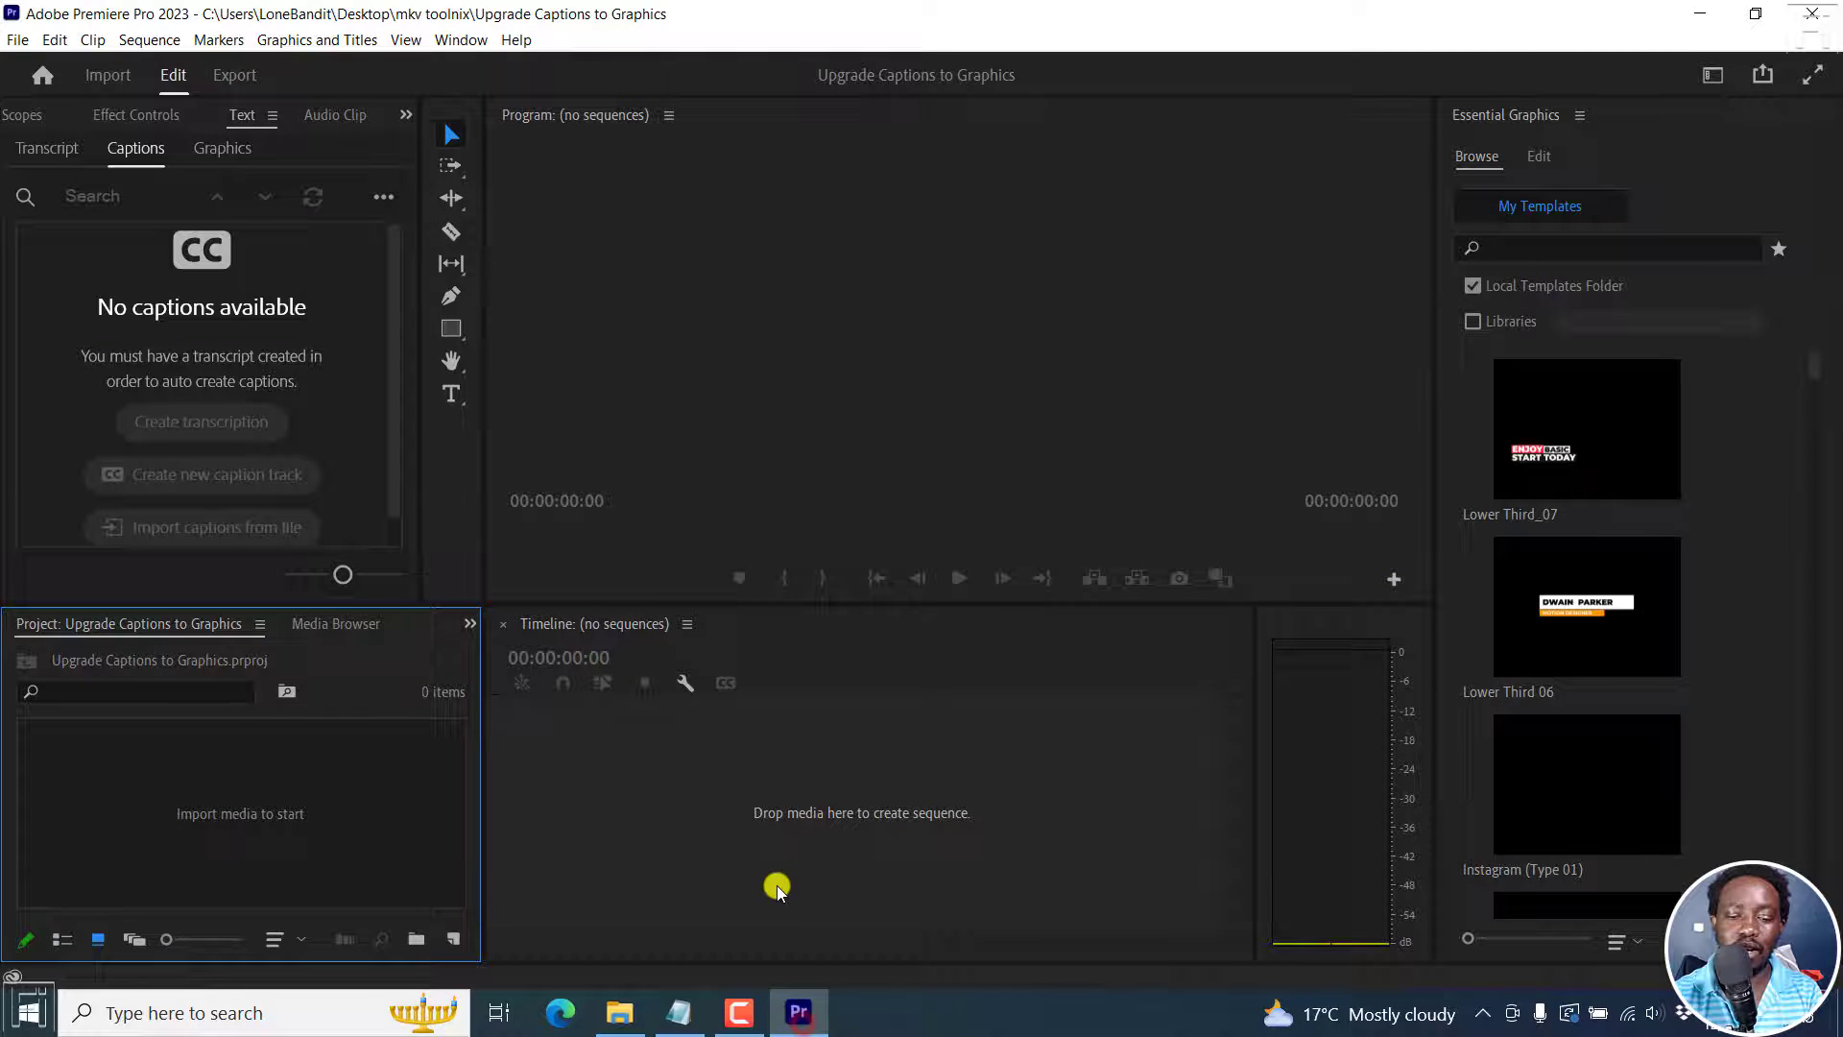
Import the YouTube subtitles MP4 and its SRT file from File Explorer into the Project panel
{"action": "left_click", "coordinate": [620, 1020]}
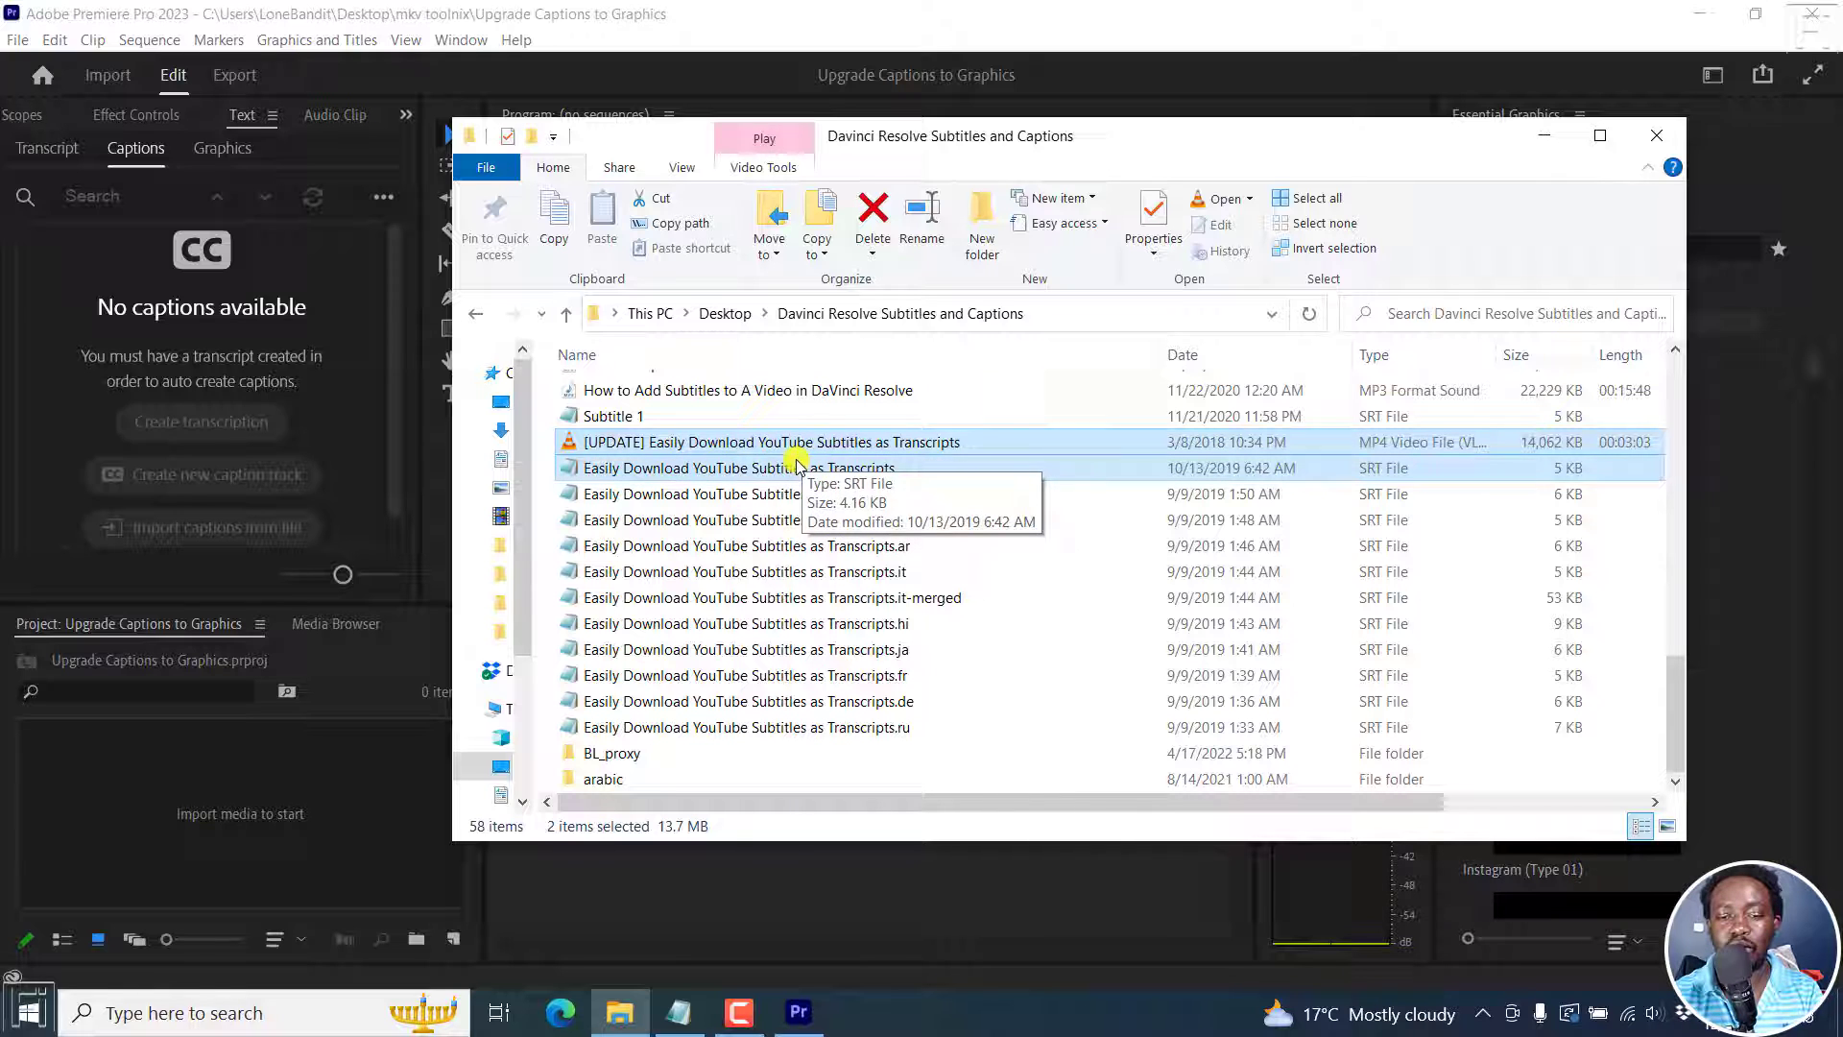
{"action": "left_click_drag", "start_coordinate": [721, 442], "coordinate": [231, 826]}
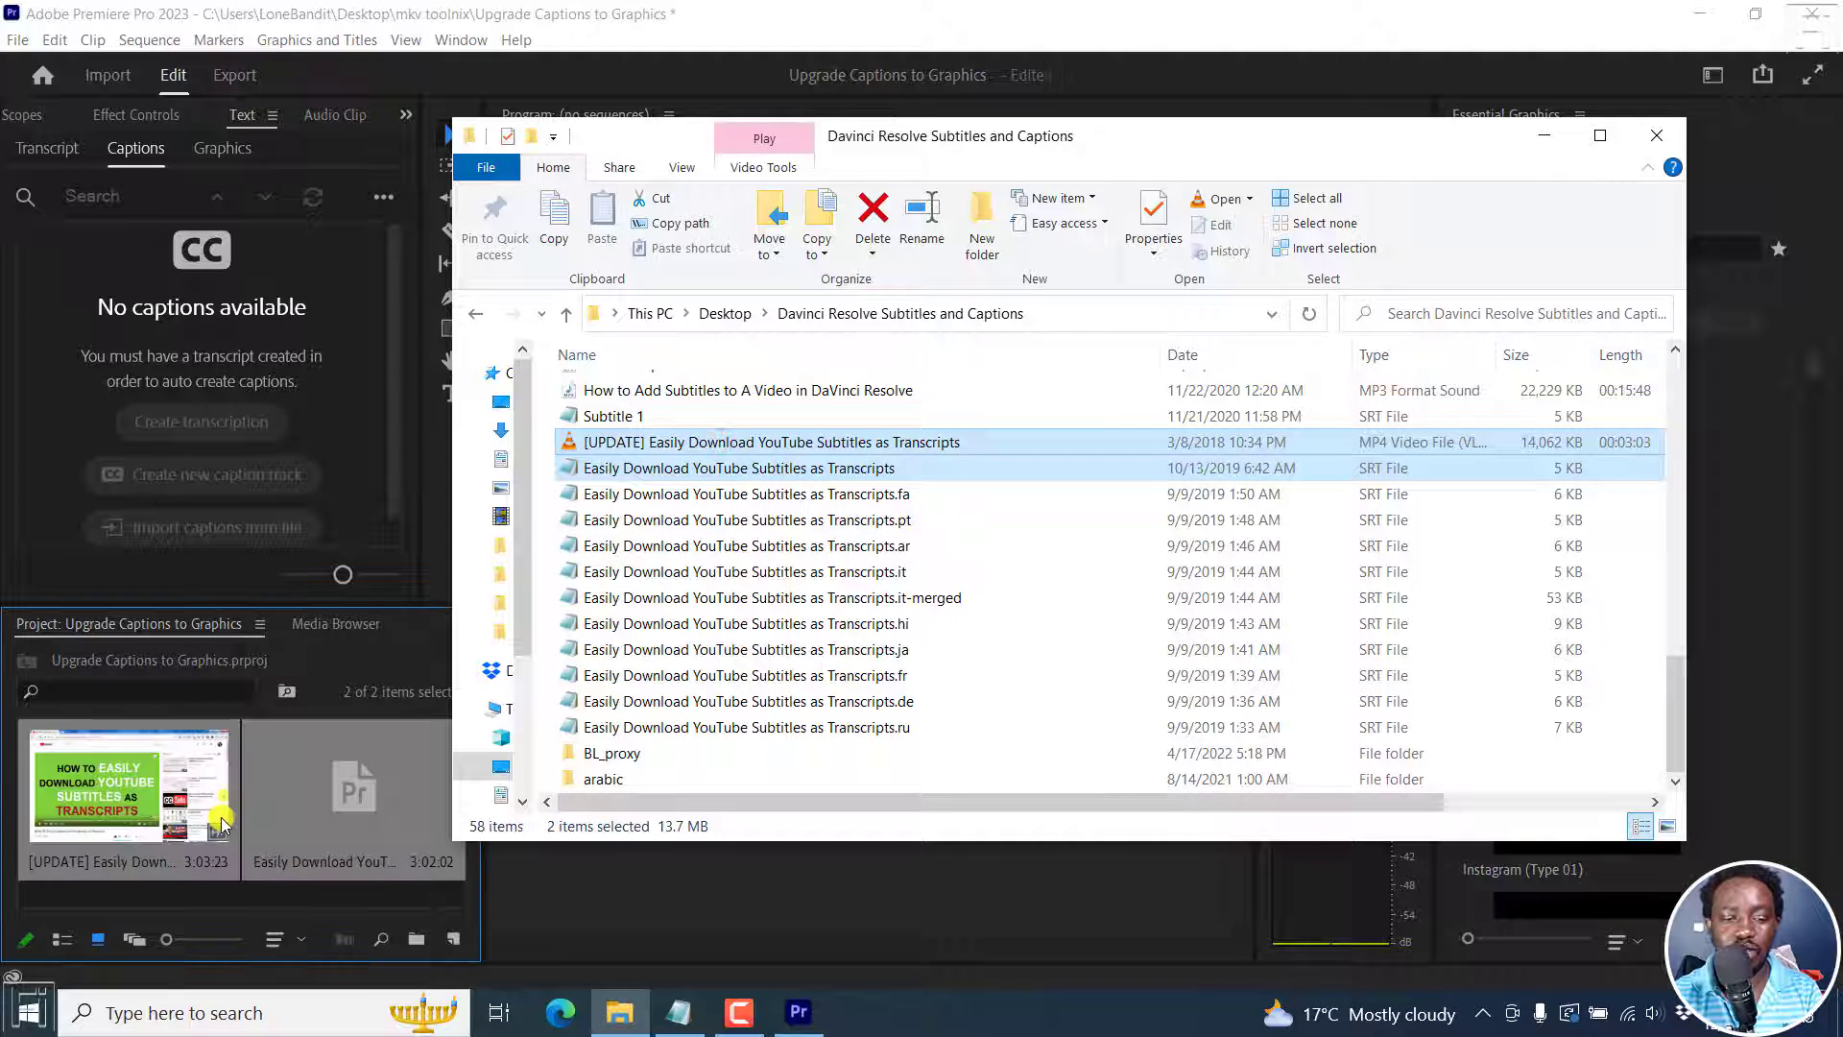
{"action": "left_click", "coordinate": [435, 194]}
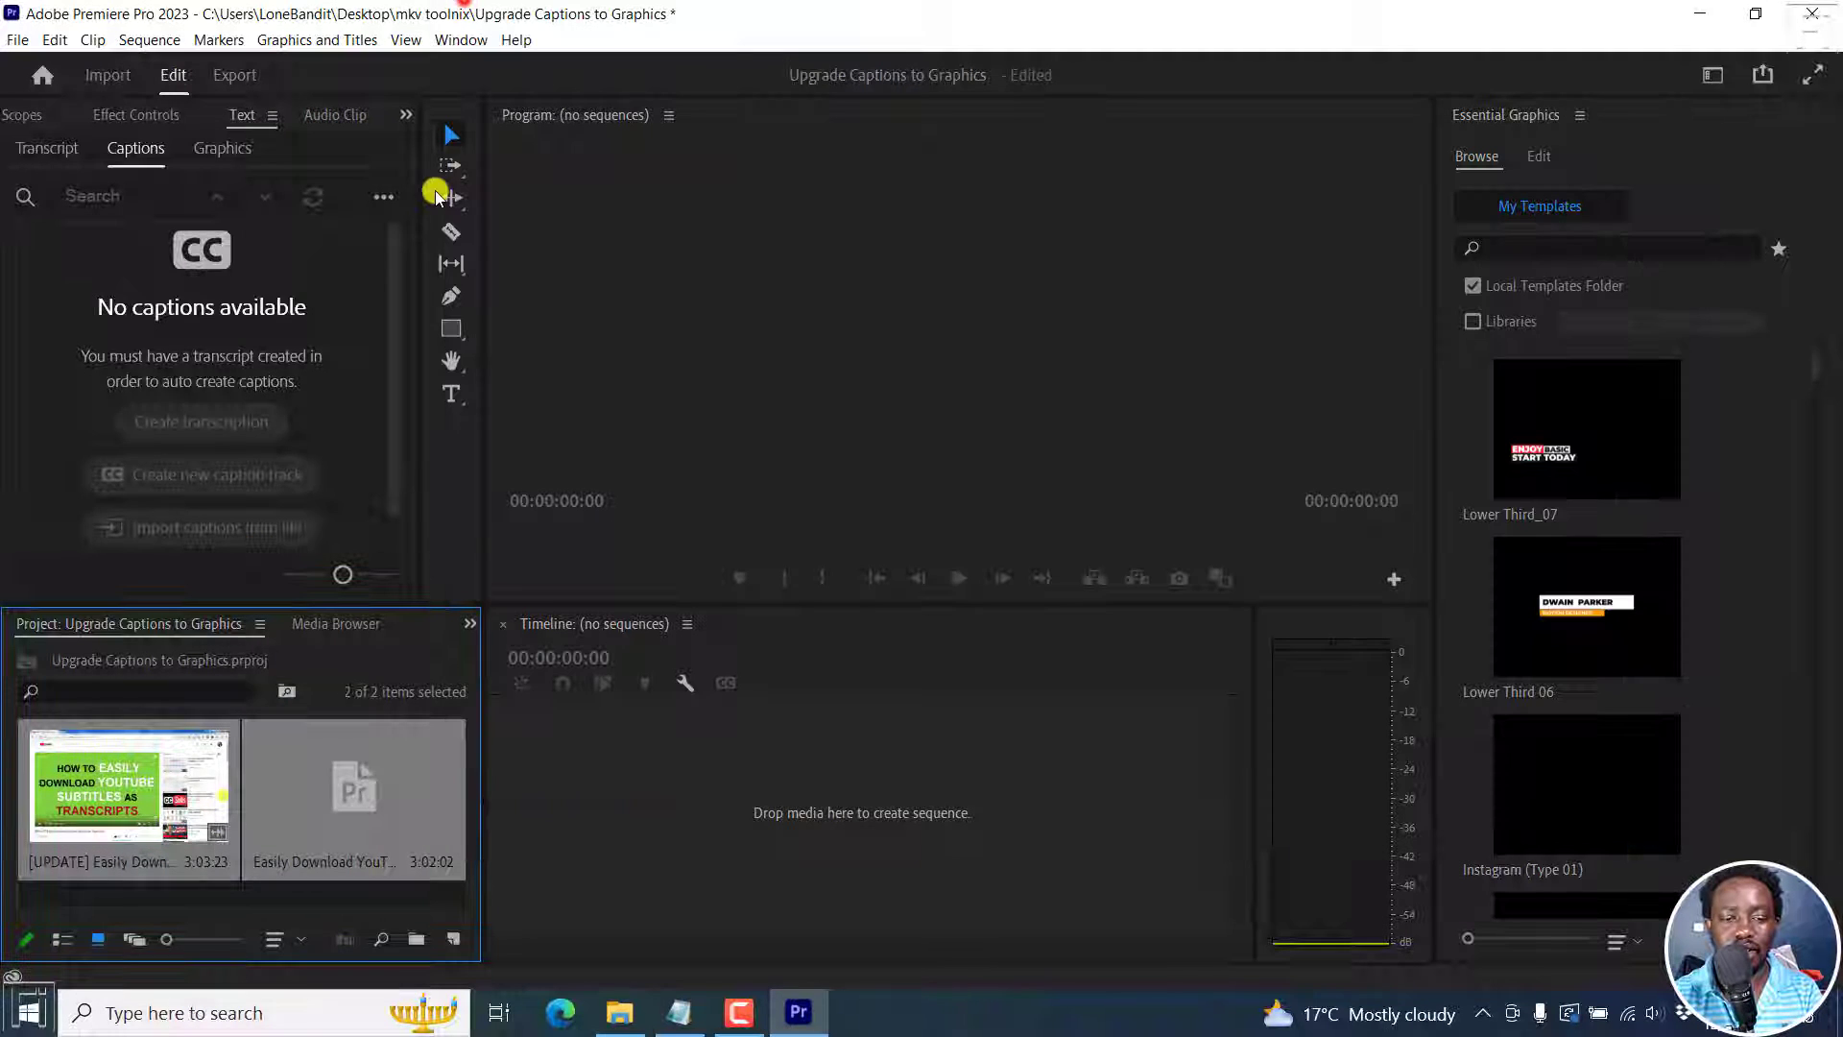
Build a sequence from the video clip and drag the SRT file onto the timeline
{"action": "left_click", "coordinate": [144, 799]}
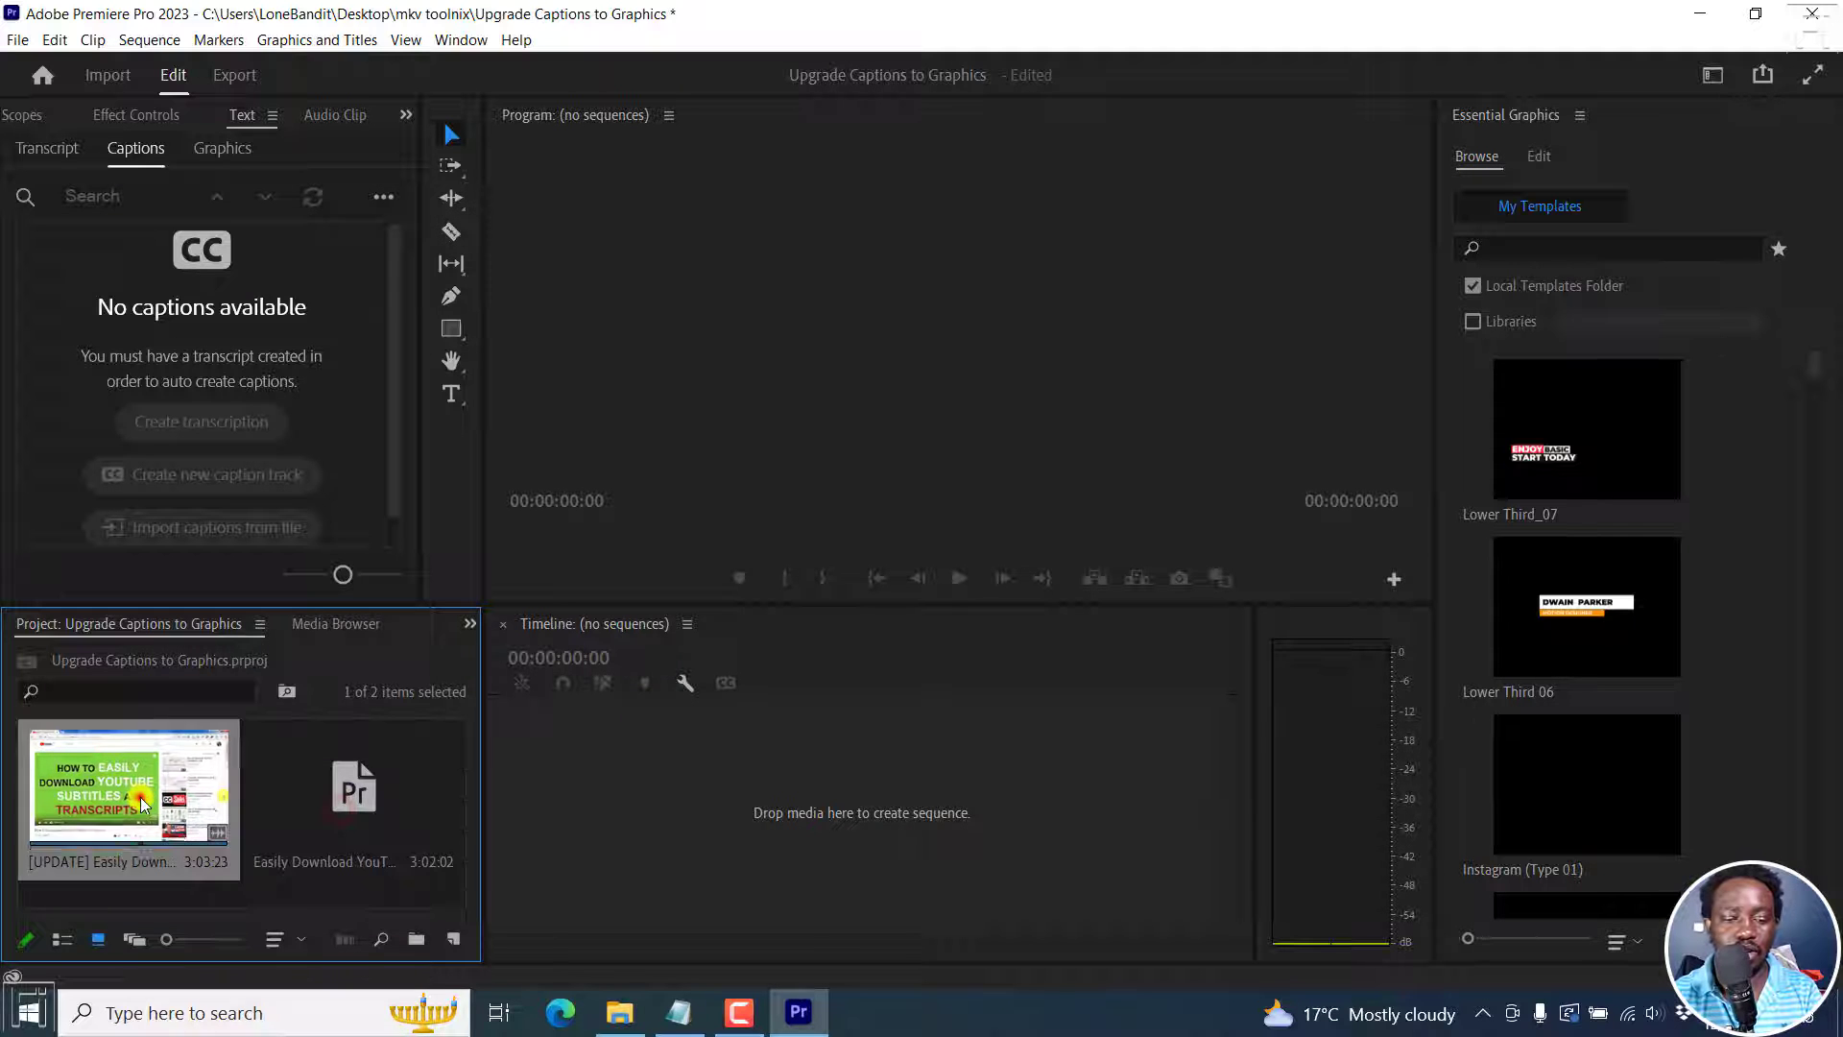
{"action": "left_click_drag", "start_coordinate": [647, 737], "coordinate": [644, 770]}
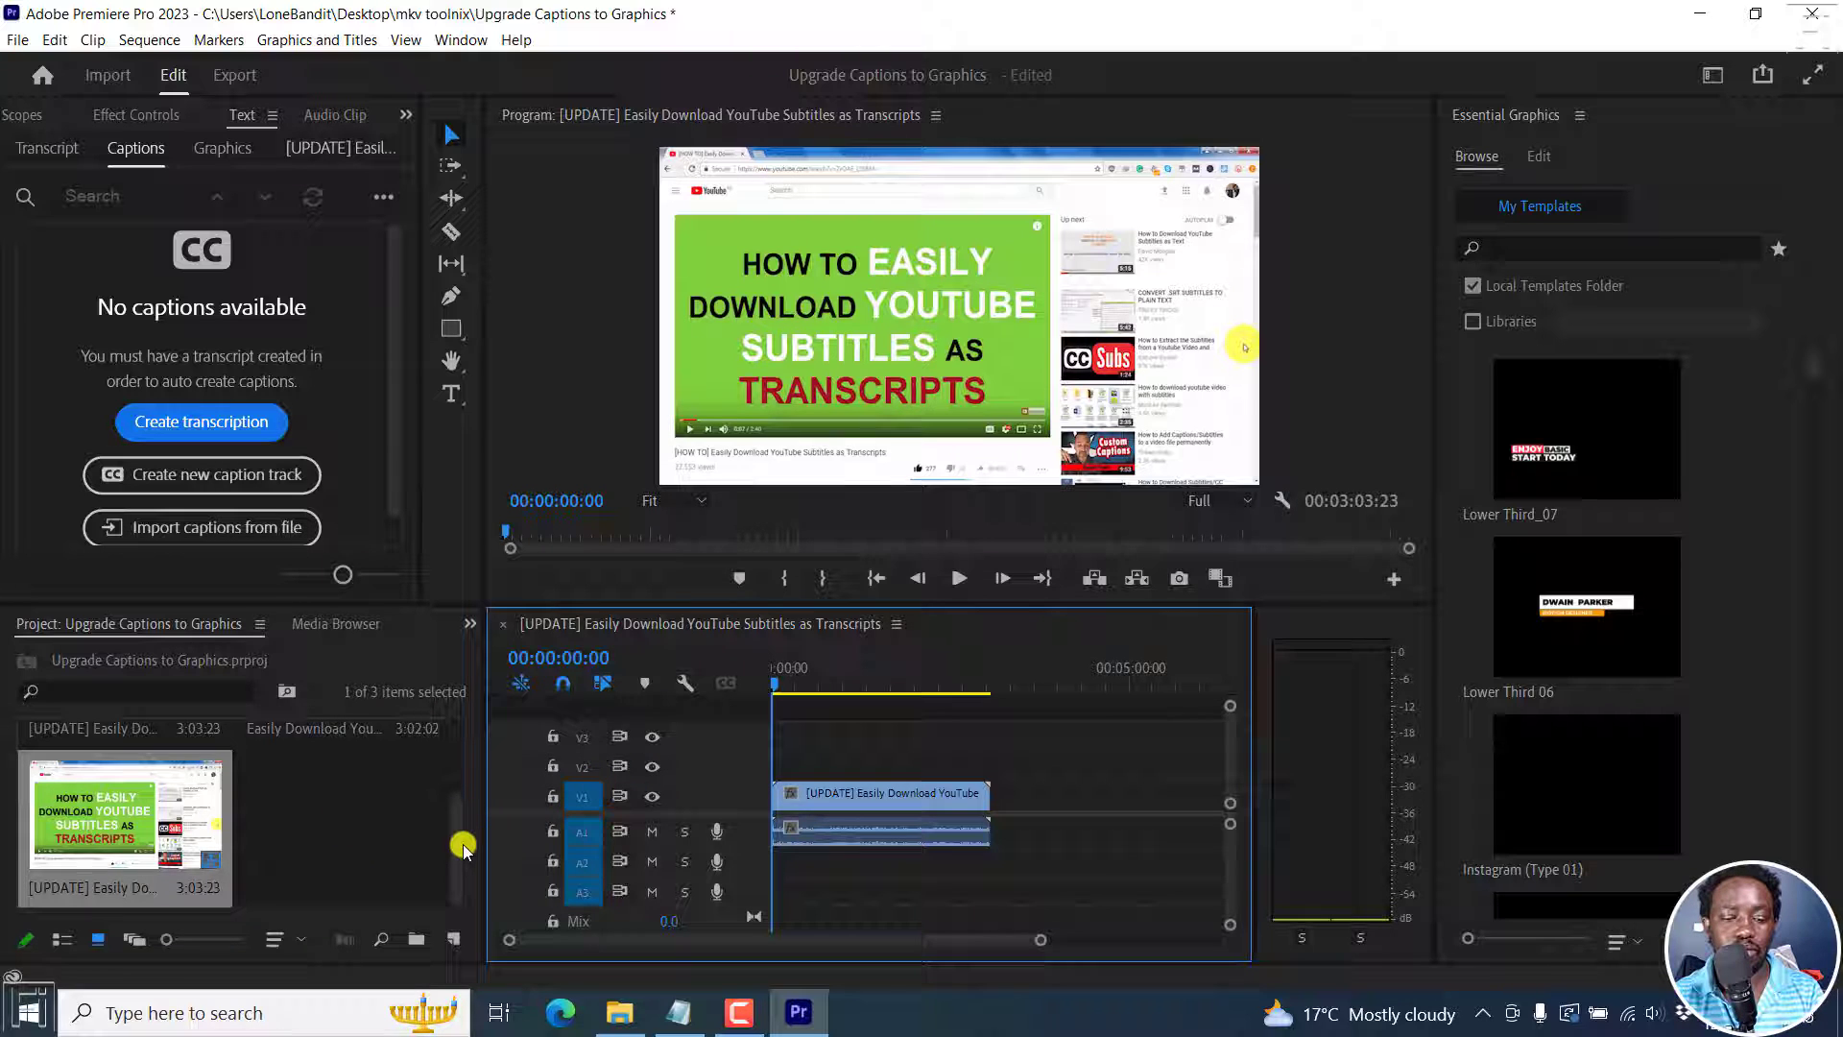
{"action": "left_click_drag", "start_coordinate": [457, 846], "coordinate": [465, 733]}
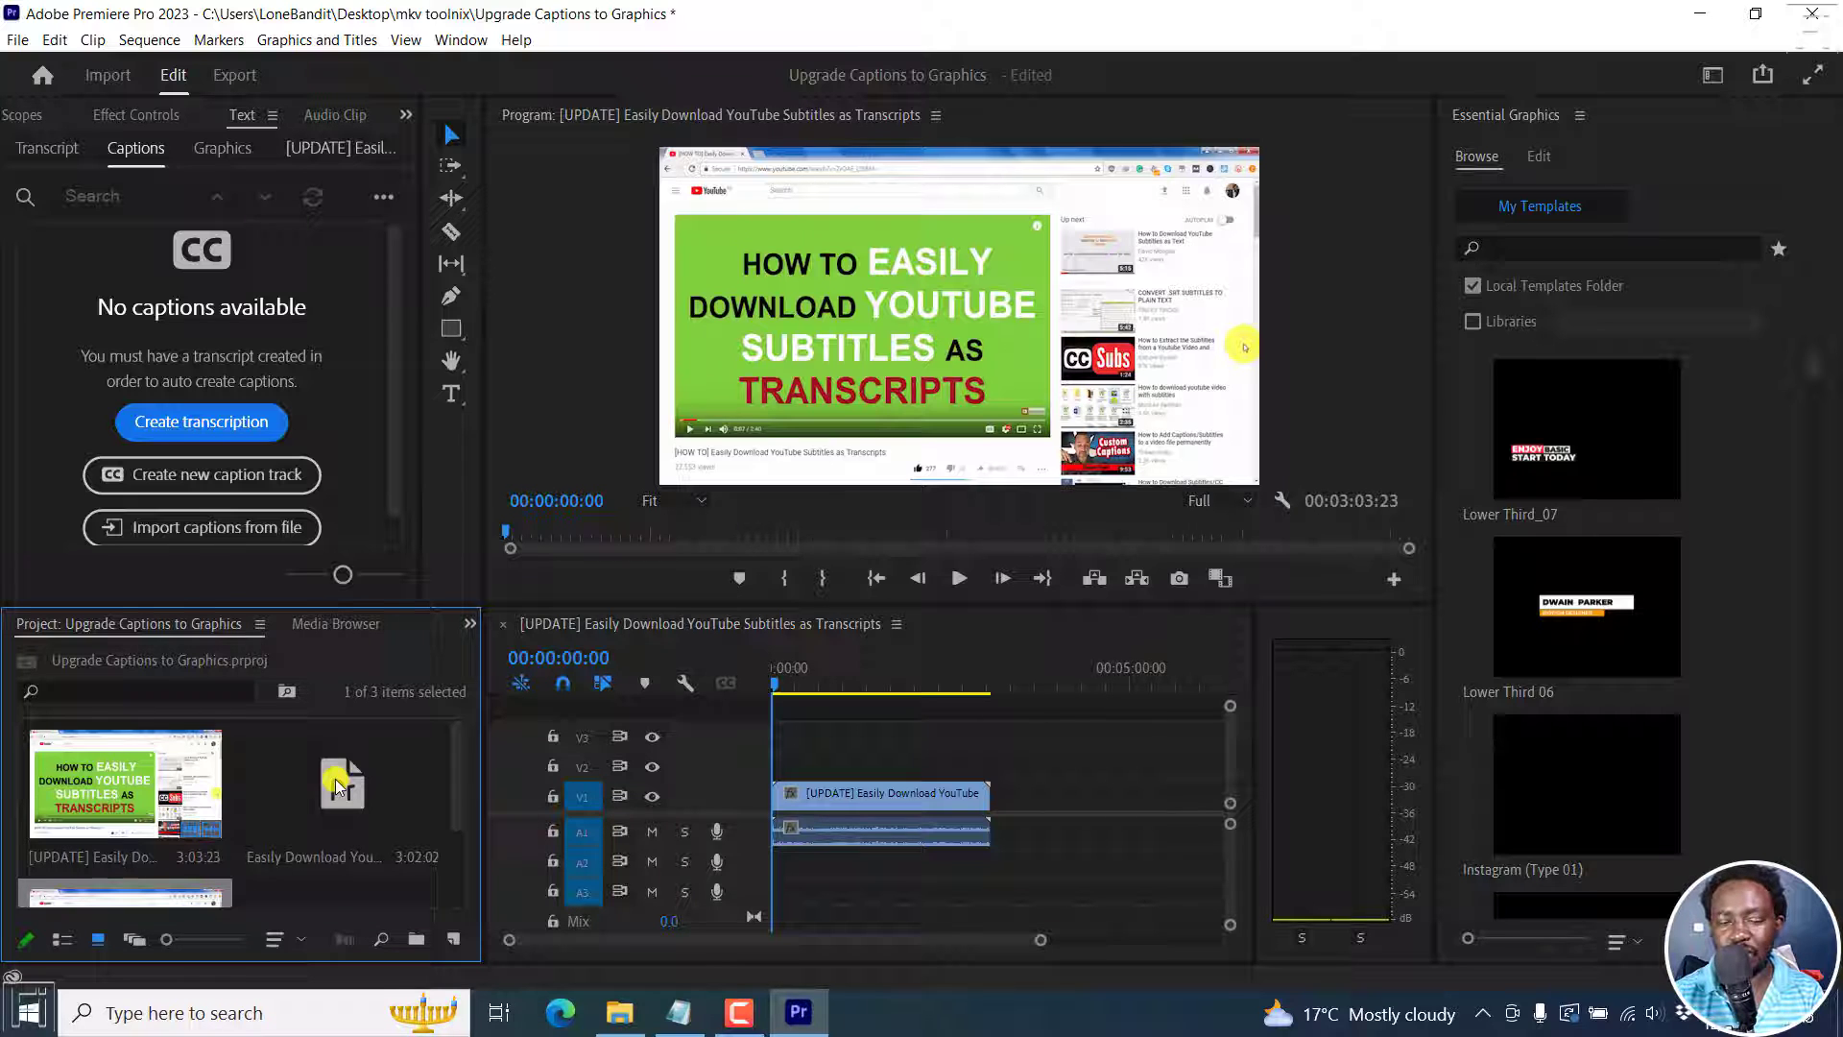
{"action": "left_click_drag", "start_coordinate": [301, 782], "coordinate": [794, 742]}
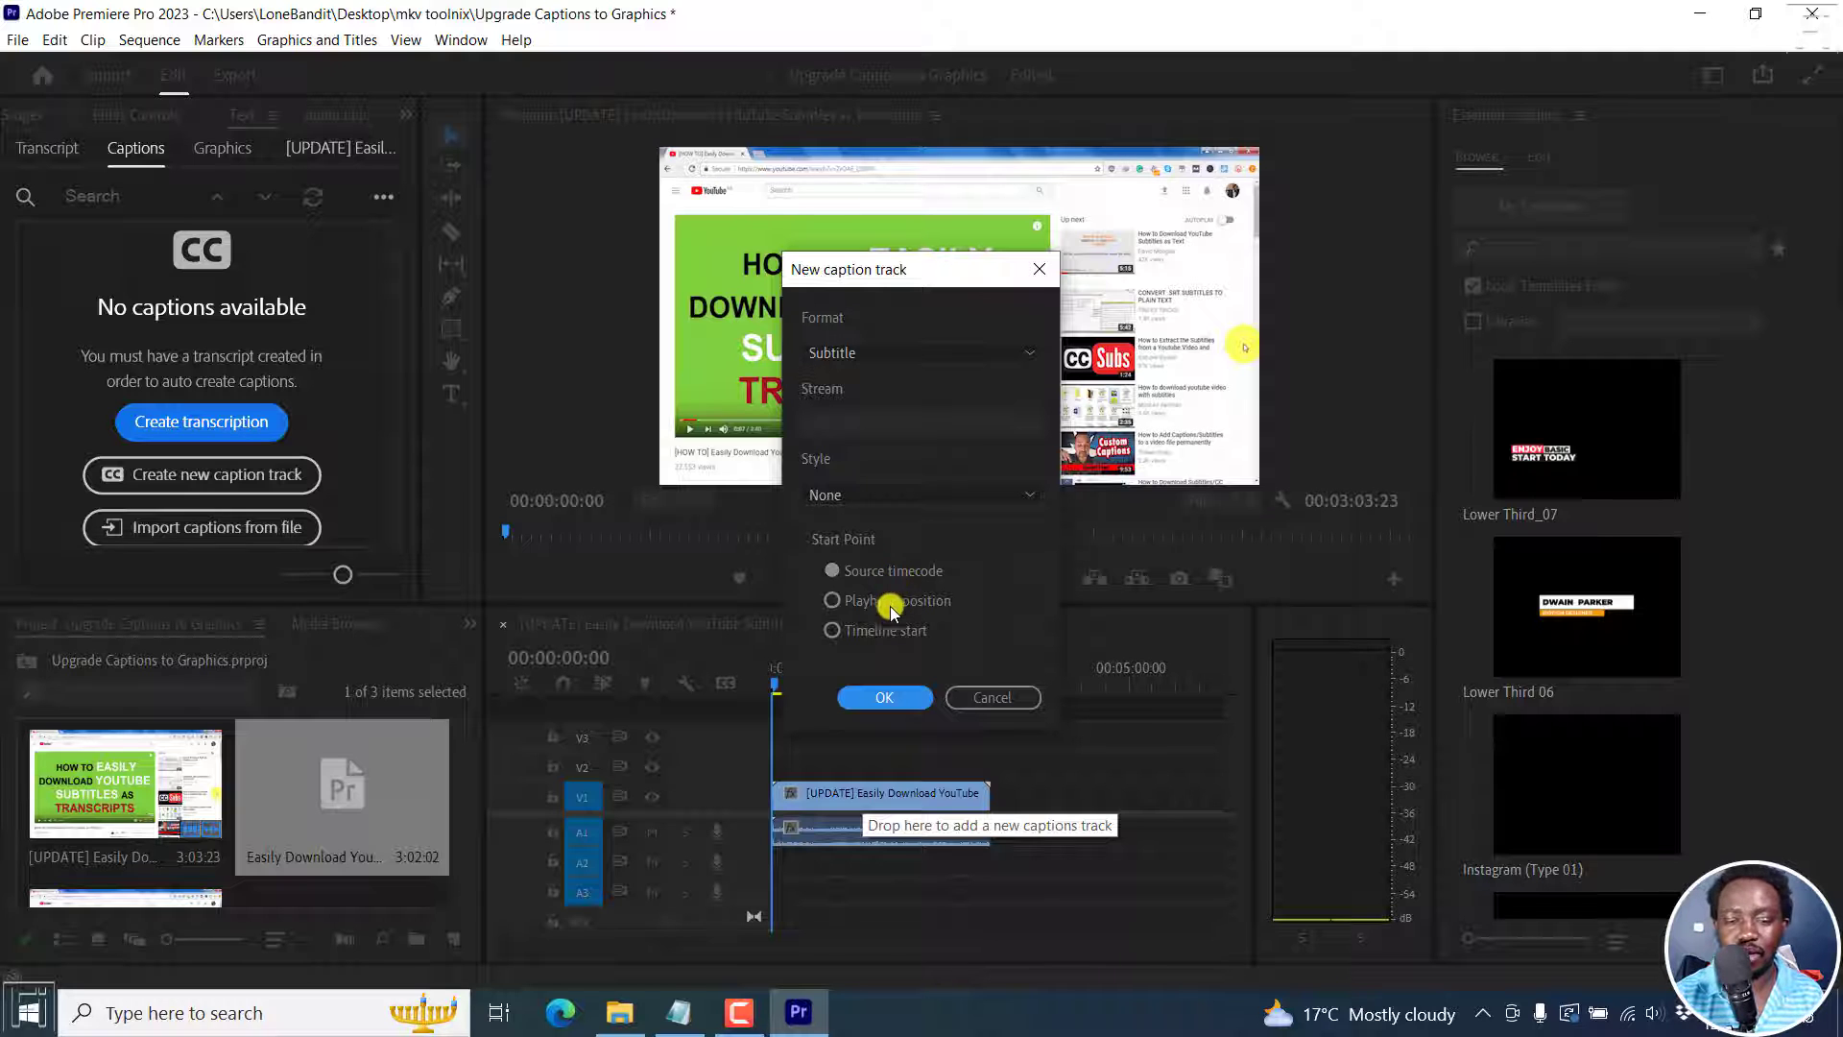
Accept the New caption track dialog to create a Subtitle caption track from the SRT
{"action": "left_click", "coordinate": [889, 697]}
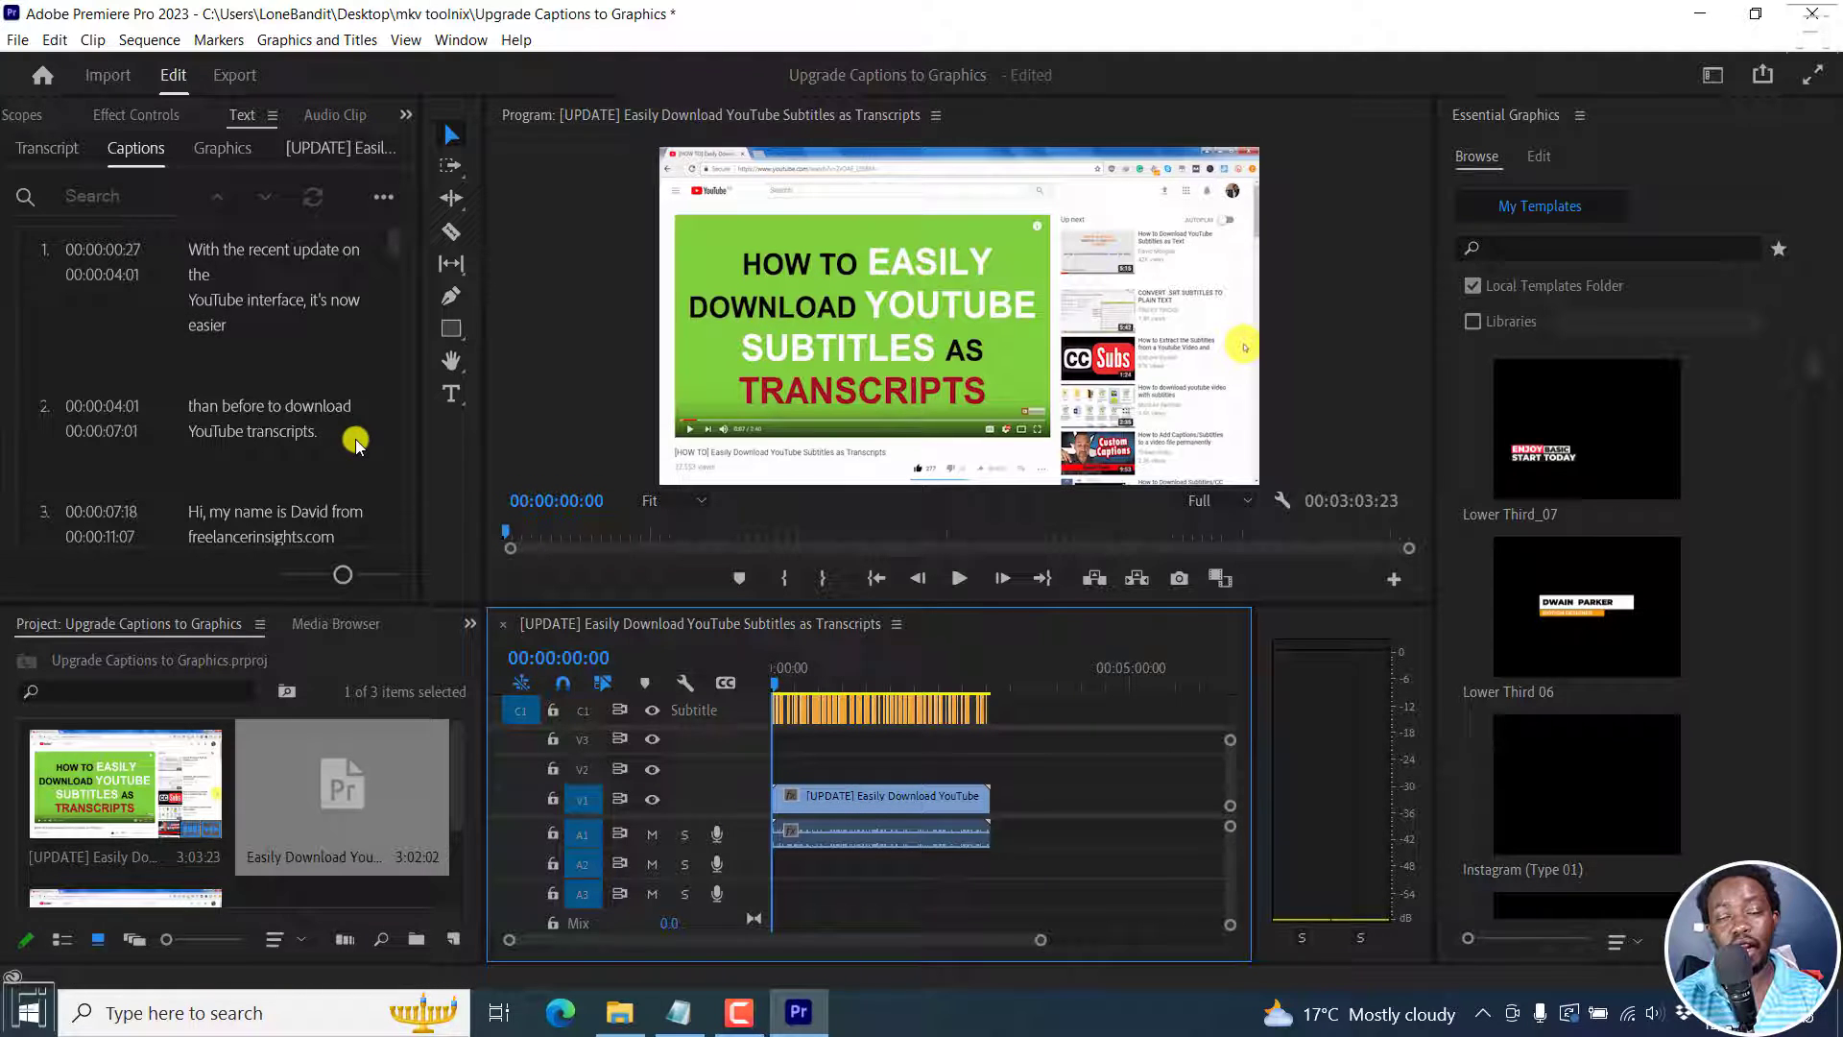
Set all captions' font size to 44 and zoom the timeline in on the individual captions
{"action": "left_click", "coordinate": [297, 402]}
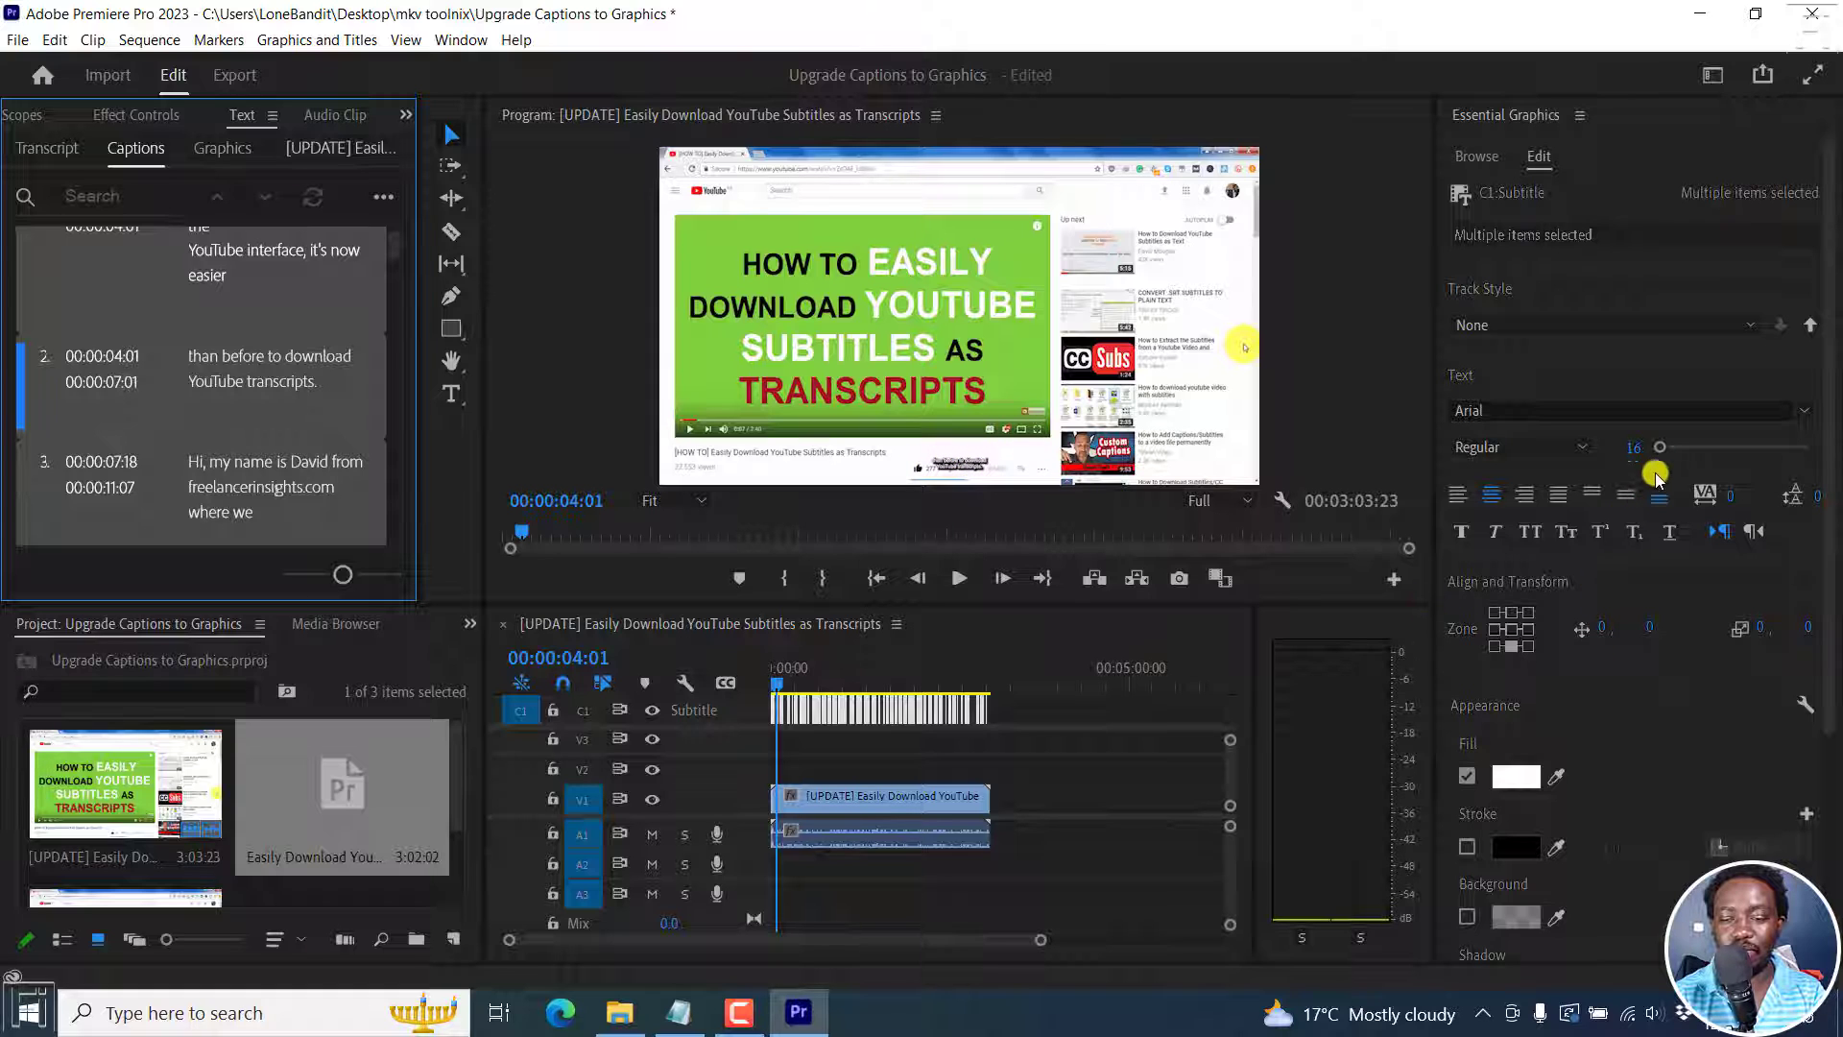
{"action": "left_click_drag", "start_coordinate": [1655, 452], "coordinate": [1671, 448]}
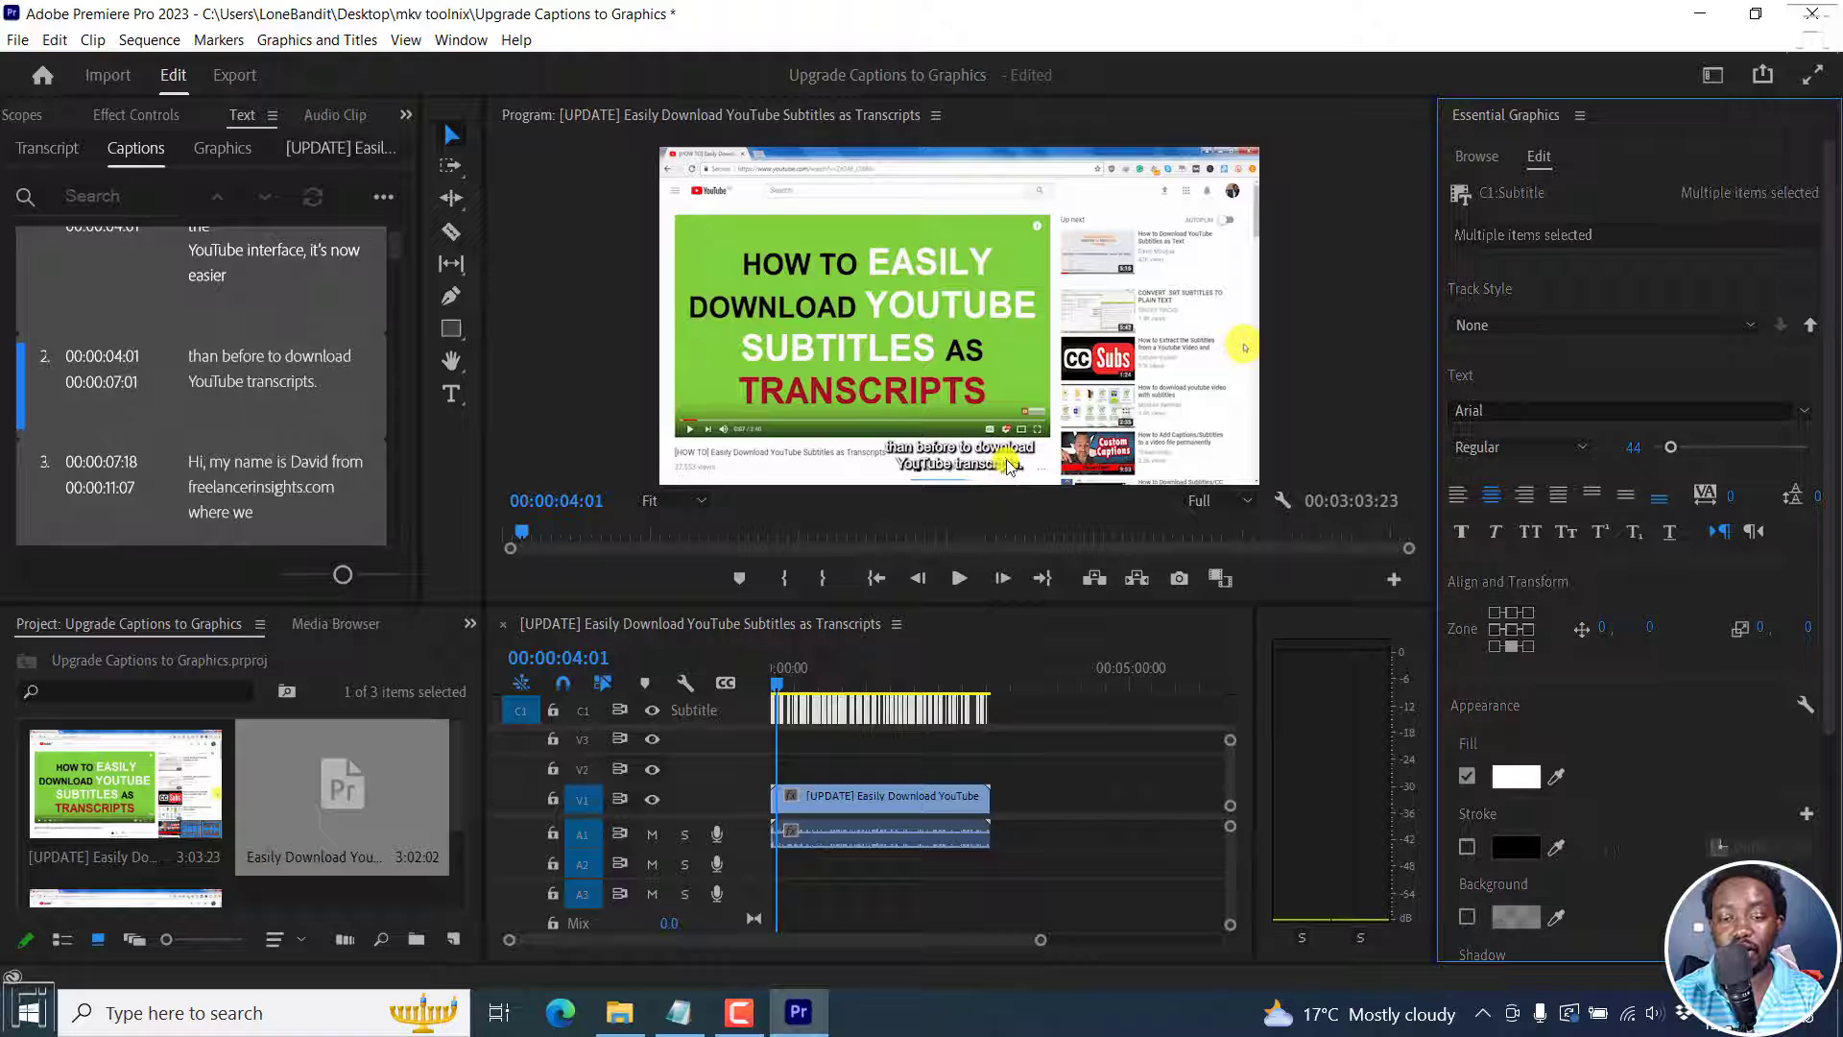
{"action": "left_click", "coordinate": [950, 617]}
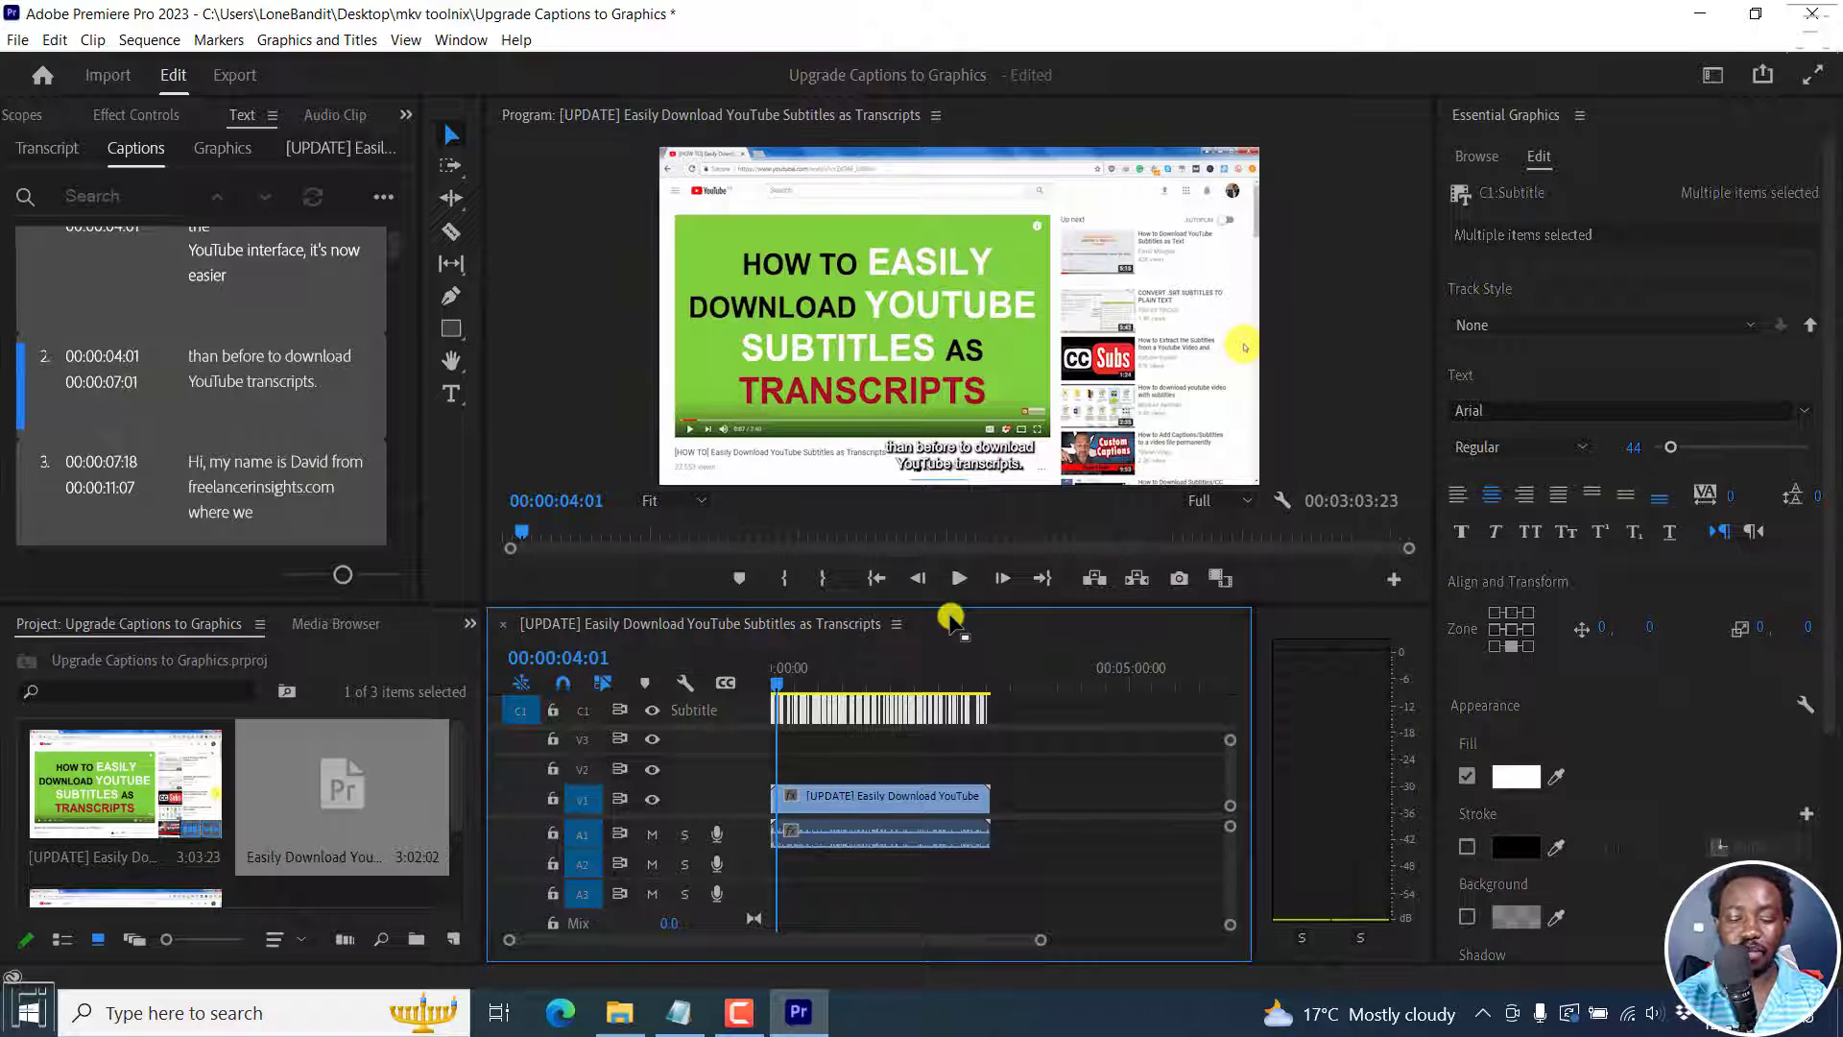
{"action": "key", "text": "equal"}
{"action": "key", "text": "equal"}
{"action": "key", "text": "equal"}
{"action": "key", "text": "equal"}
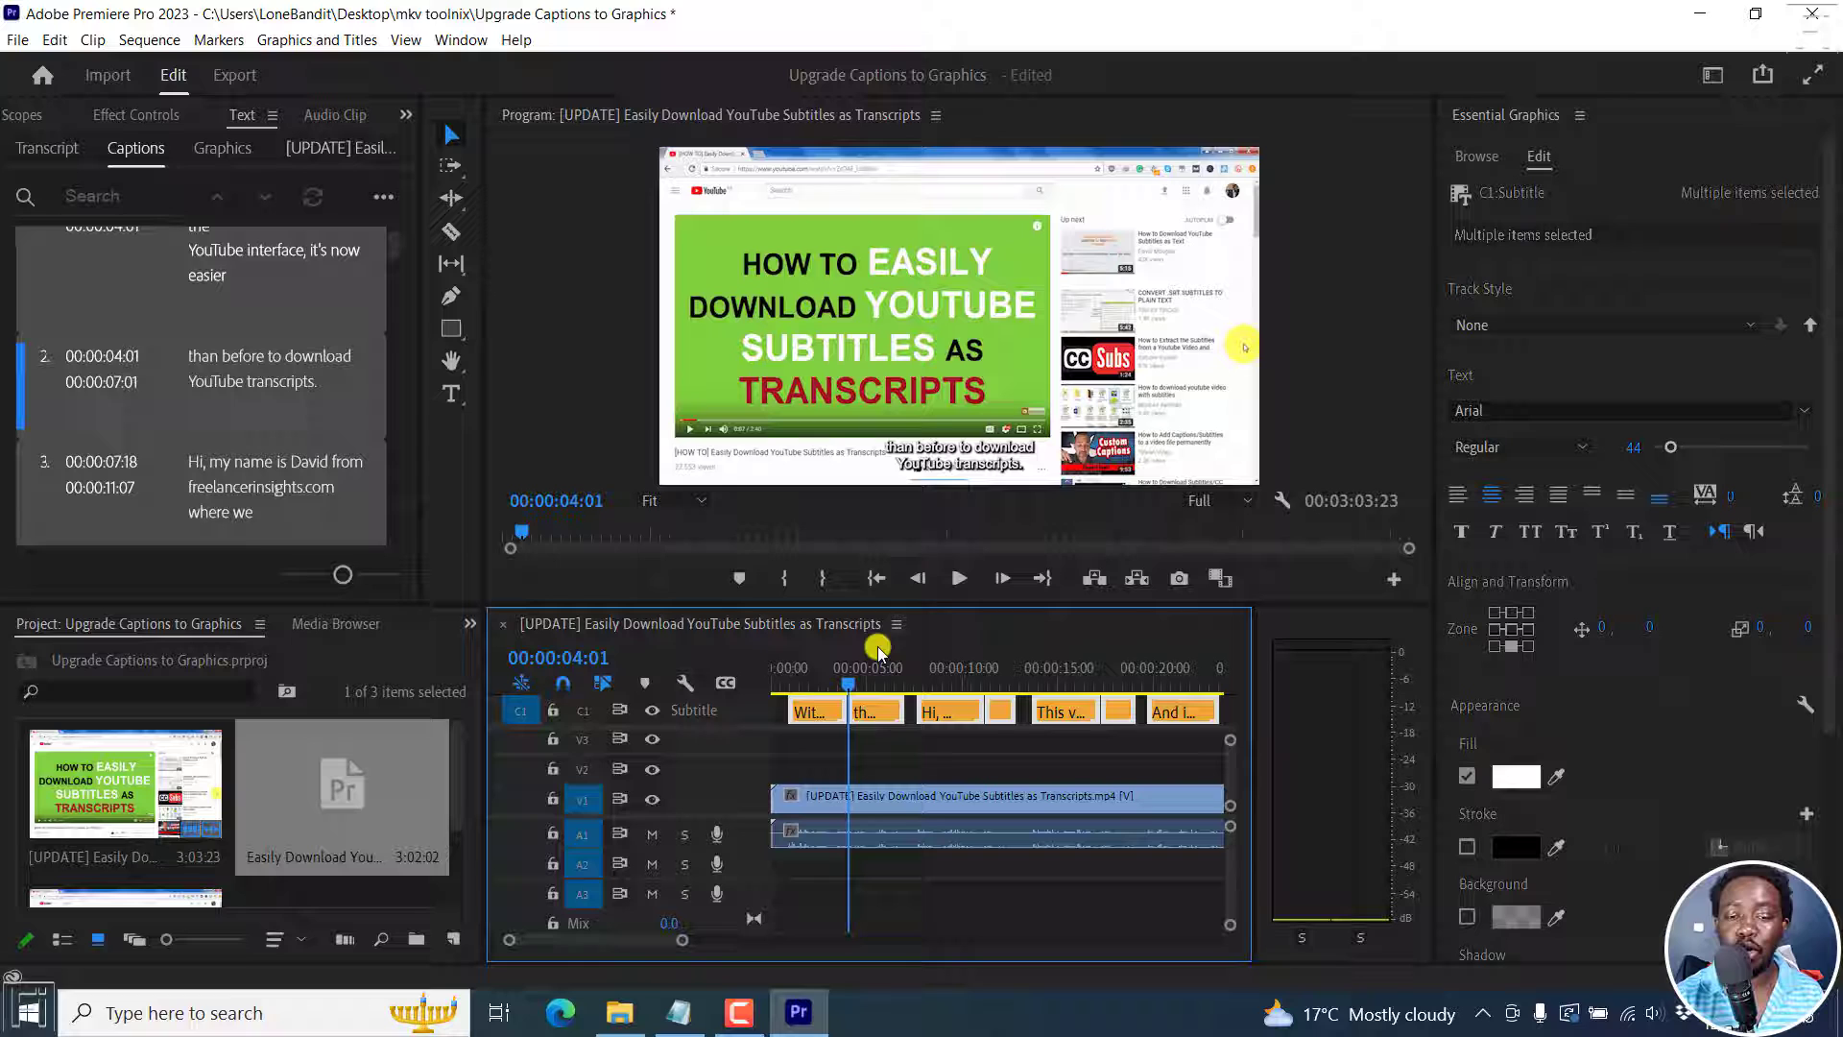
Upgrade the first caption, 'With the recent update on the YouTube interface…', to a graphic clip on V3
{"action": "left_click", "coordinate": [814, 716]}
{"action": "left_click", "coordinate": [811, 667]}
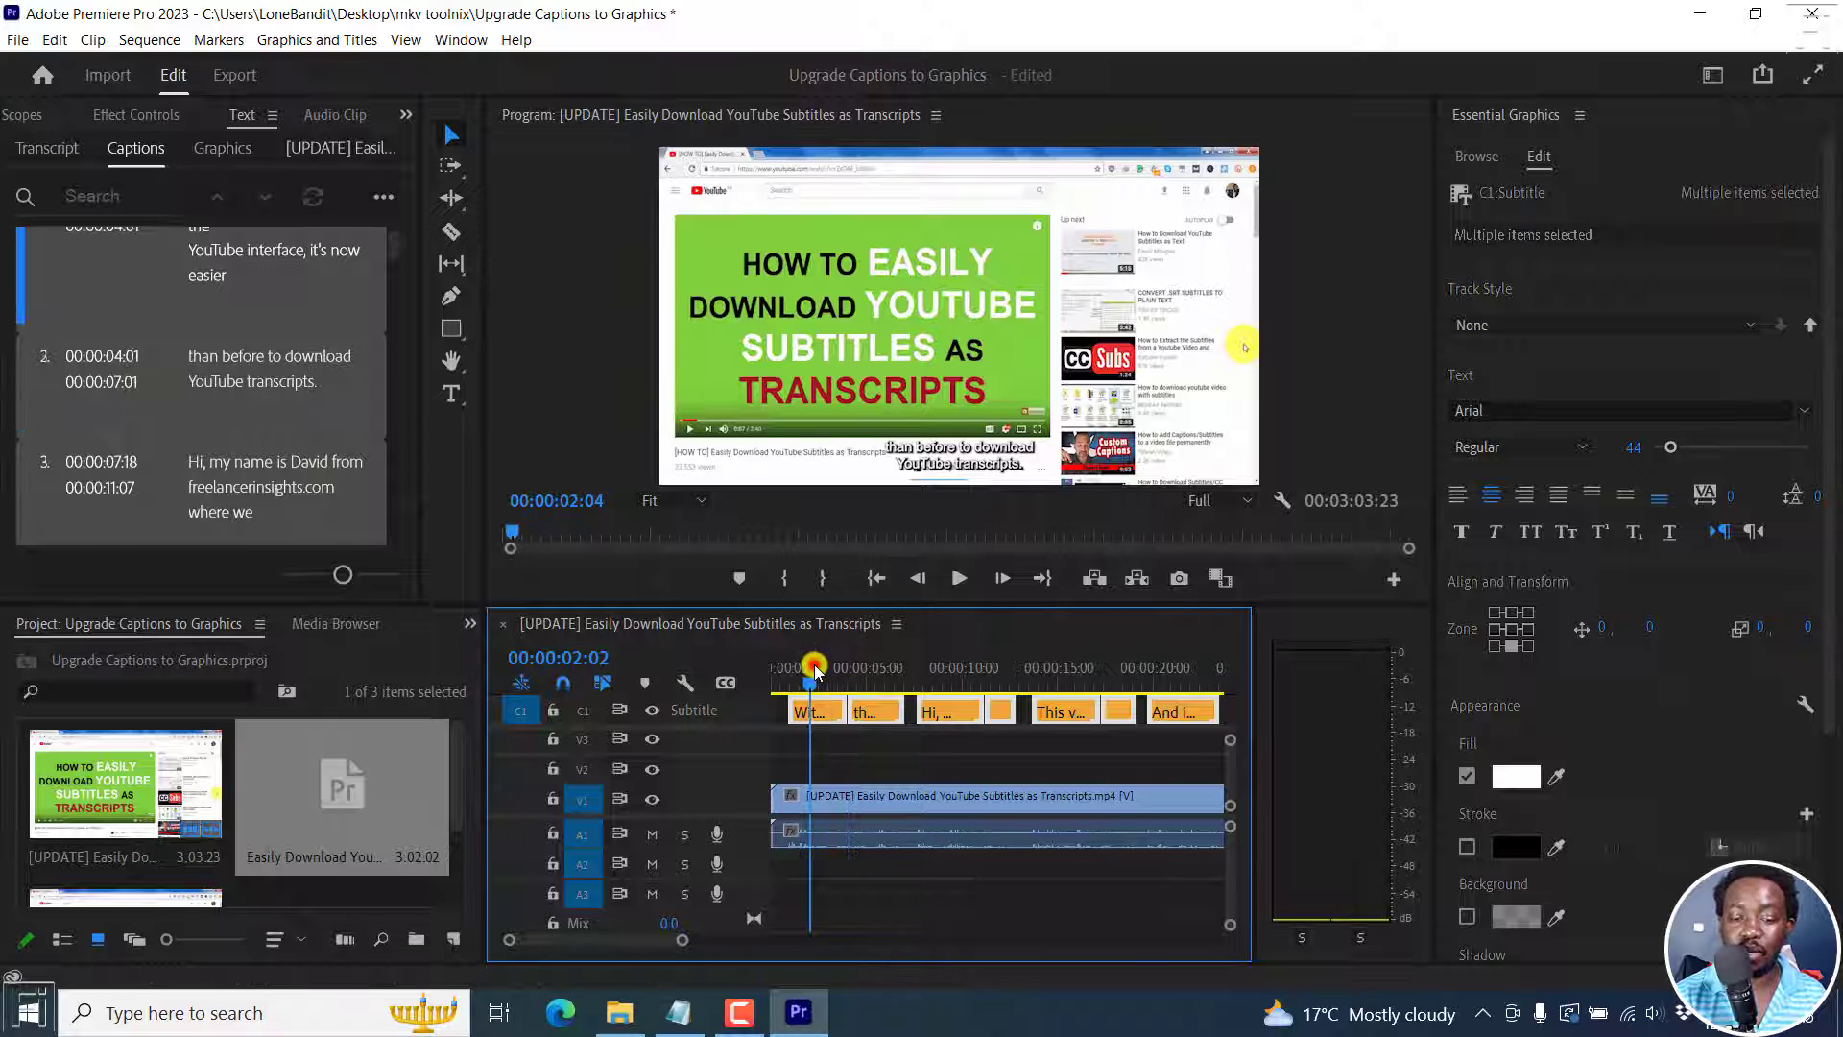
{"action": "left_click", "coordinate": [831, 754]}
{"action": "left_click", "coordinate": [826, 715]}
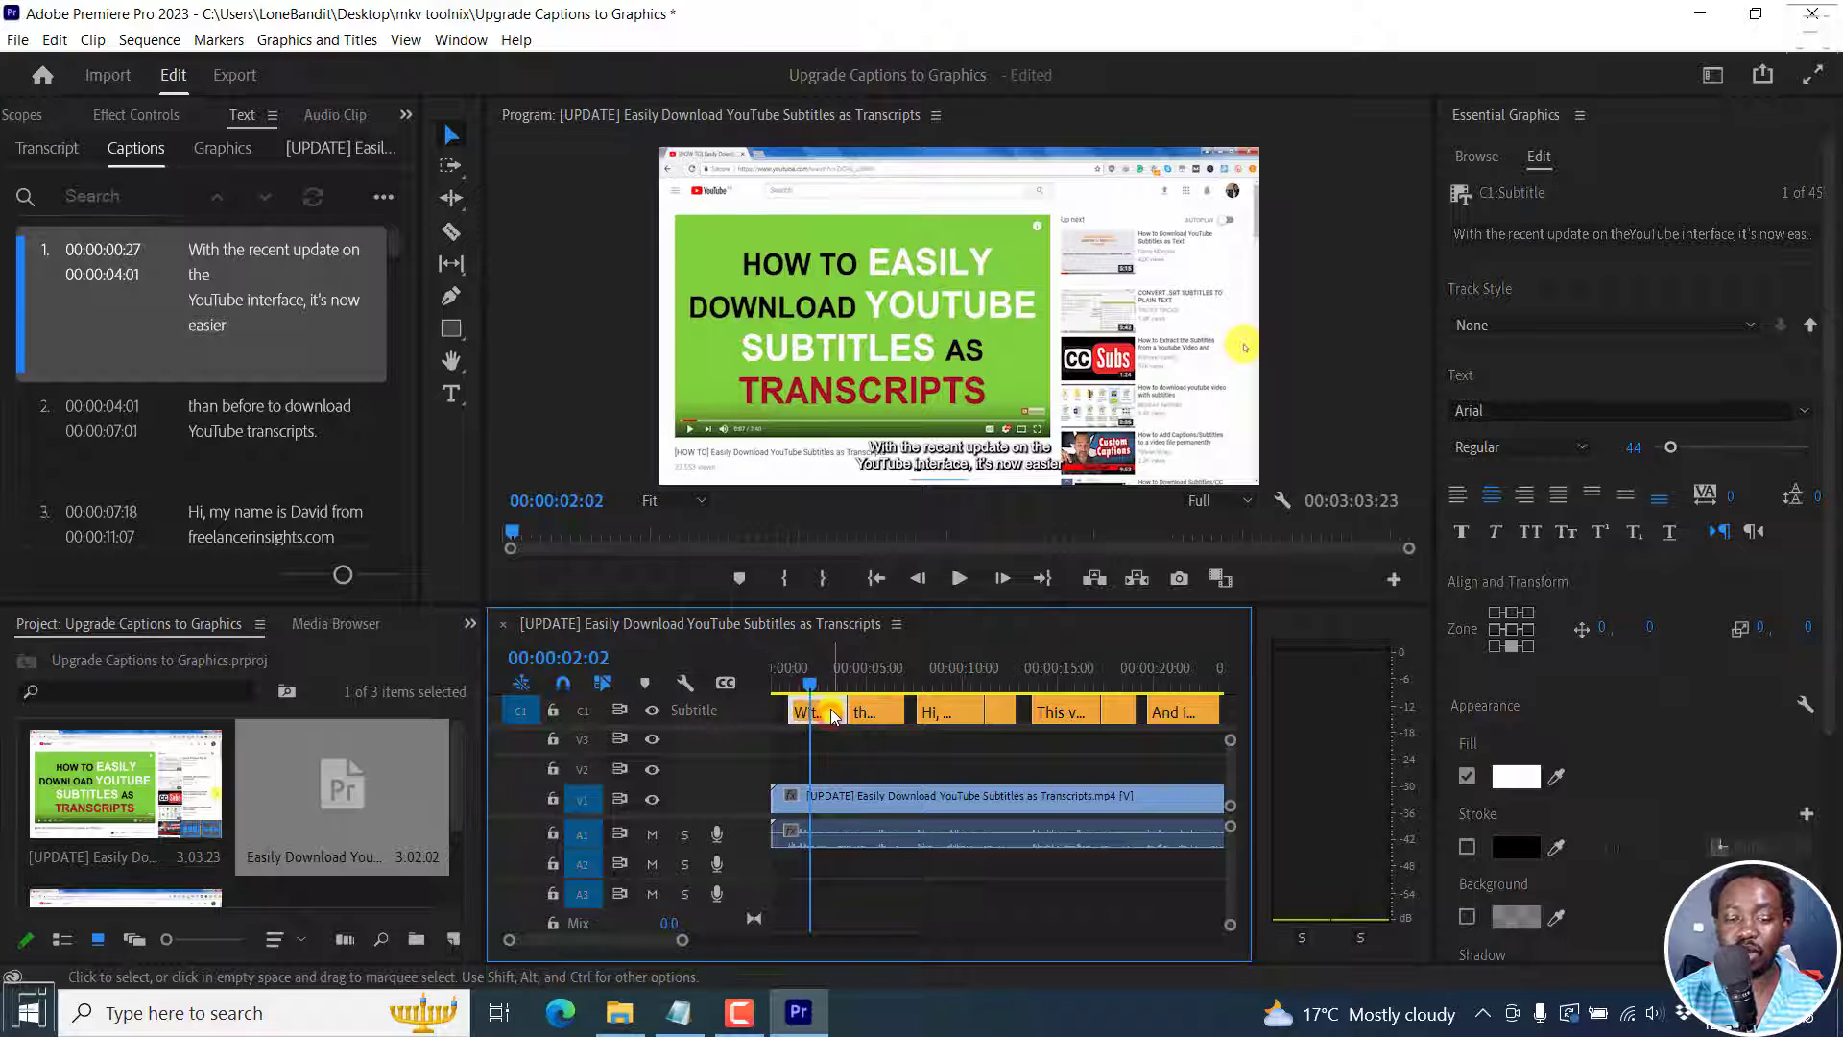
{"action": "left_click", "coordinate": [859, 763]}
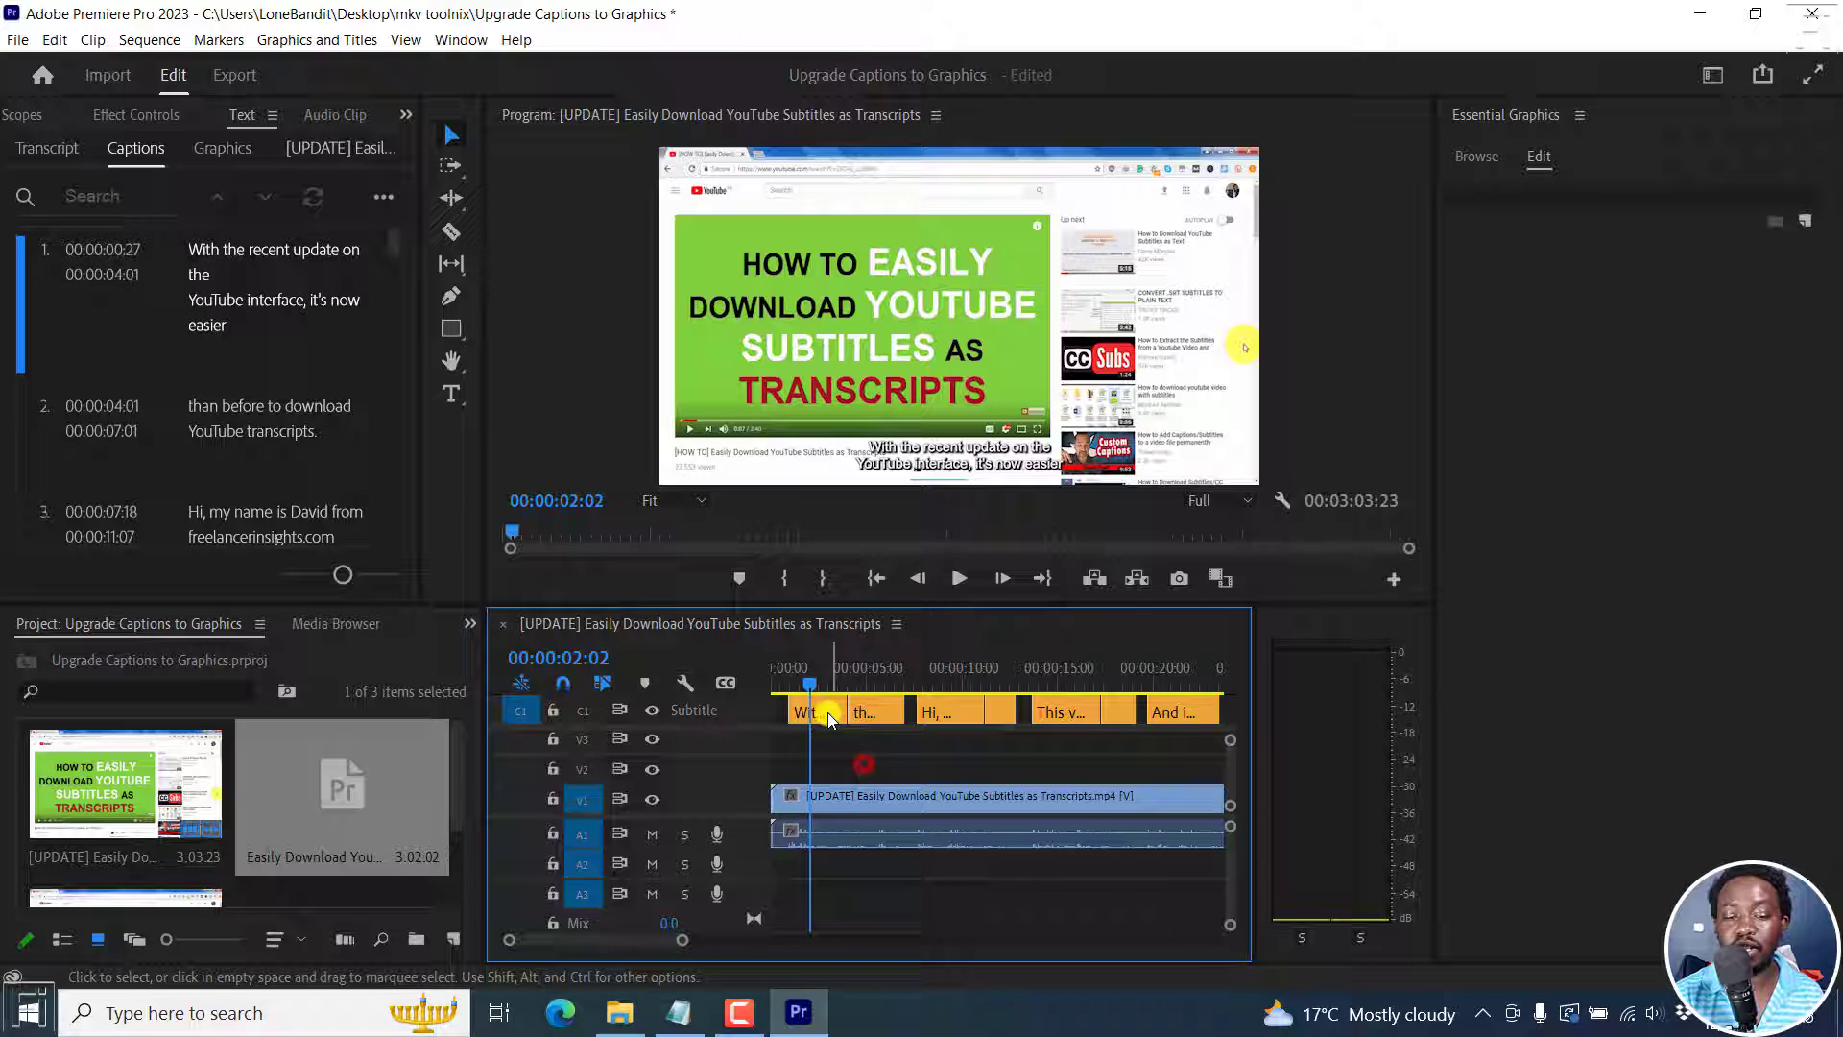
{"action": "left_click", "coordinate": [829, 712]}
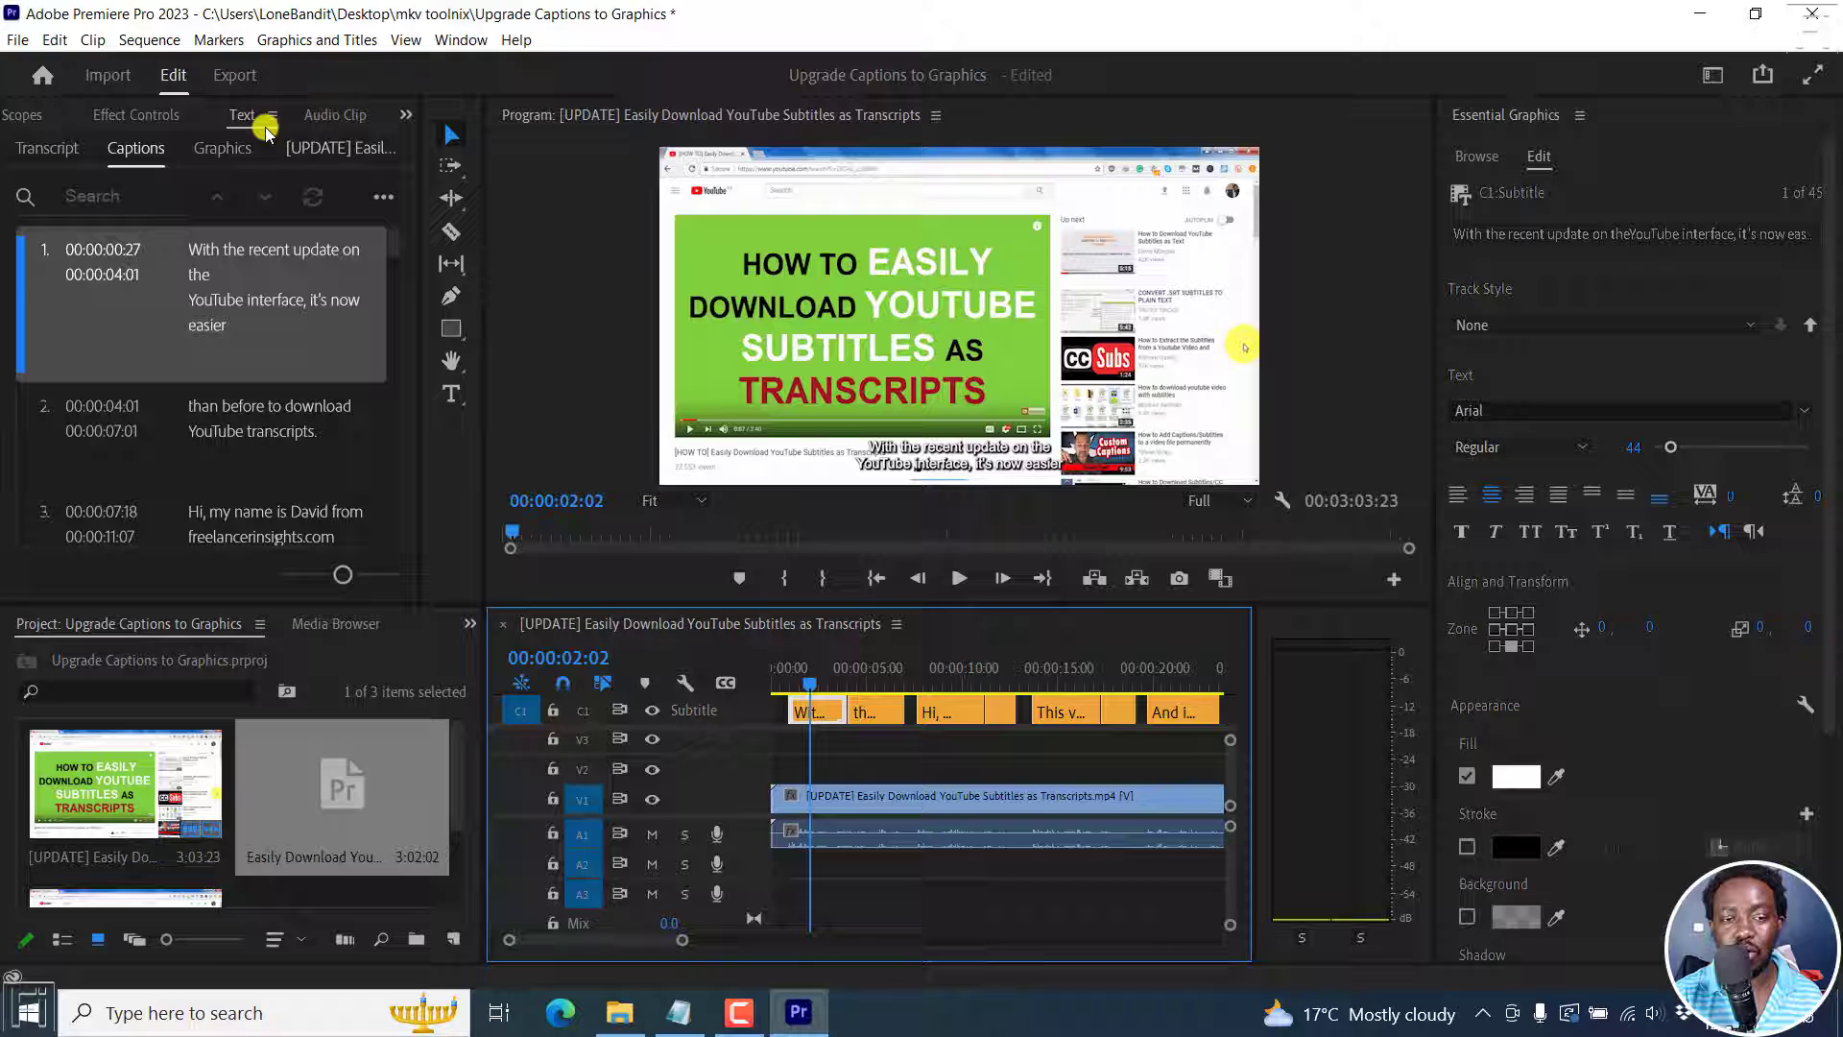
{"action": "left_click", "coordinate": [270, 41]}
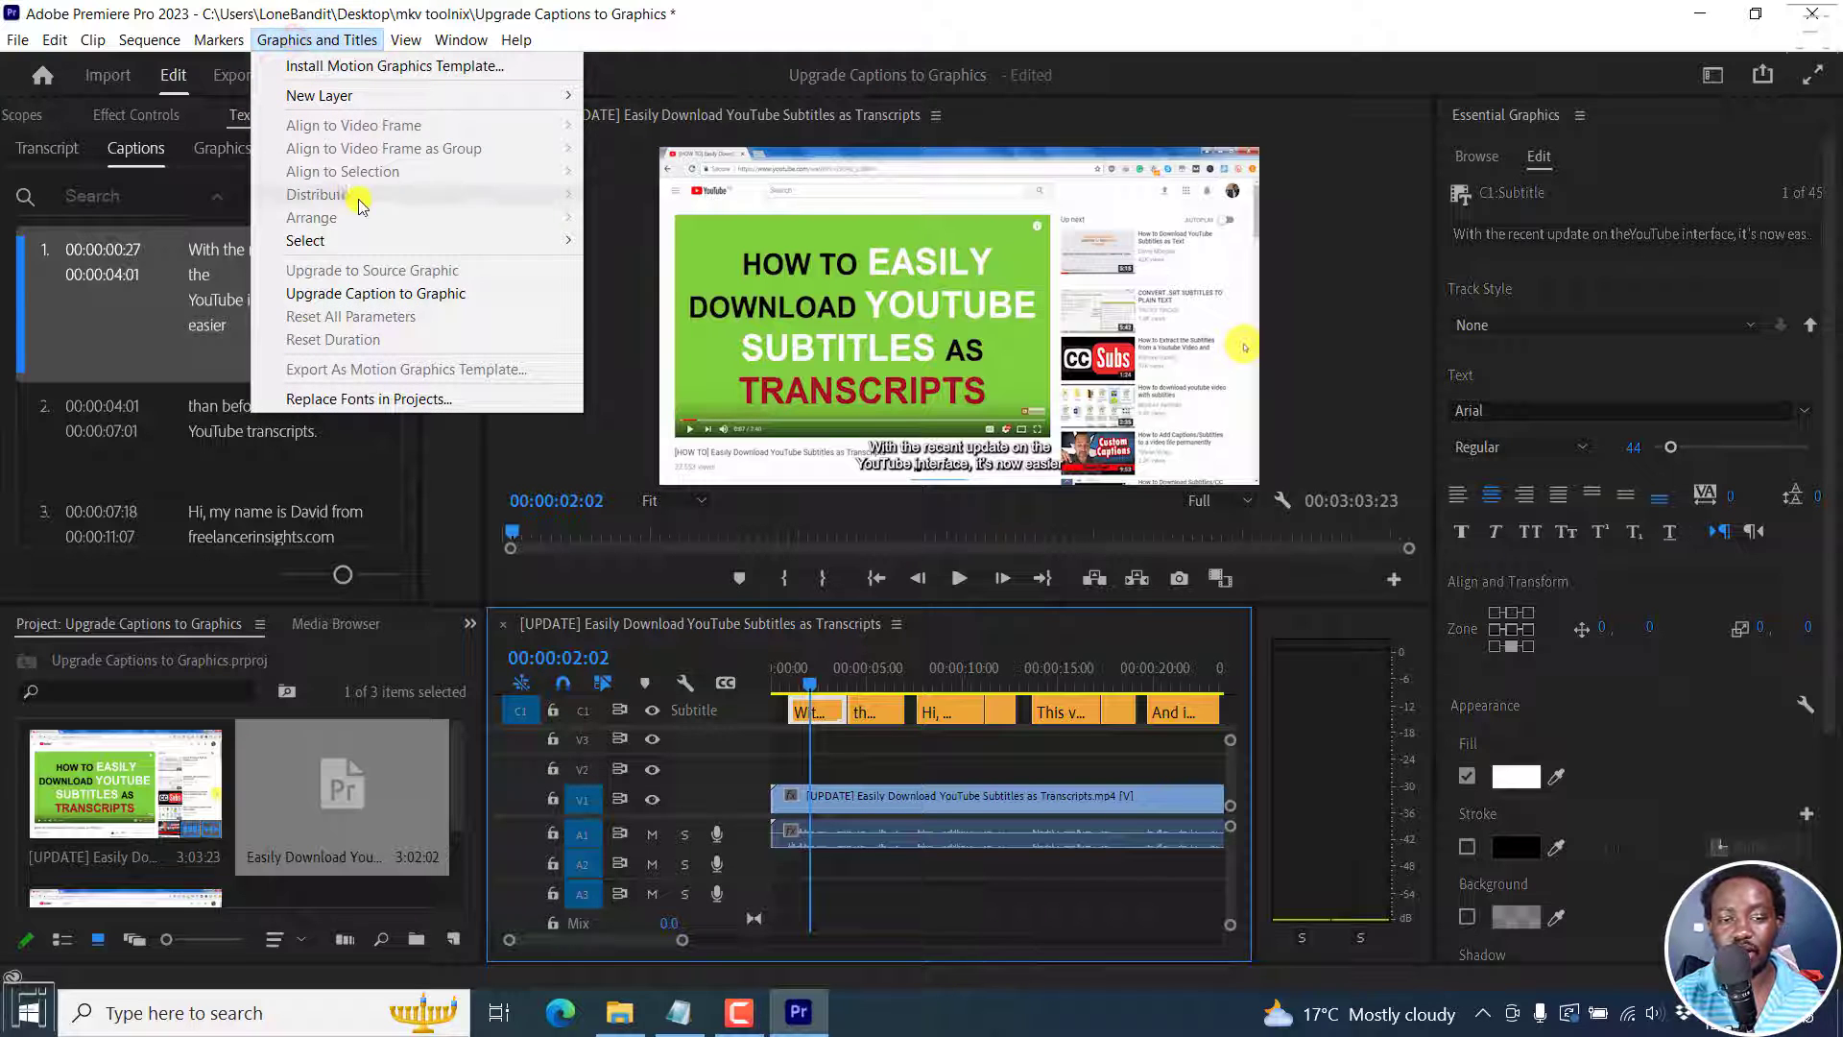
{"action": "left_click", "coordinate": [360, 294]}
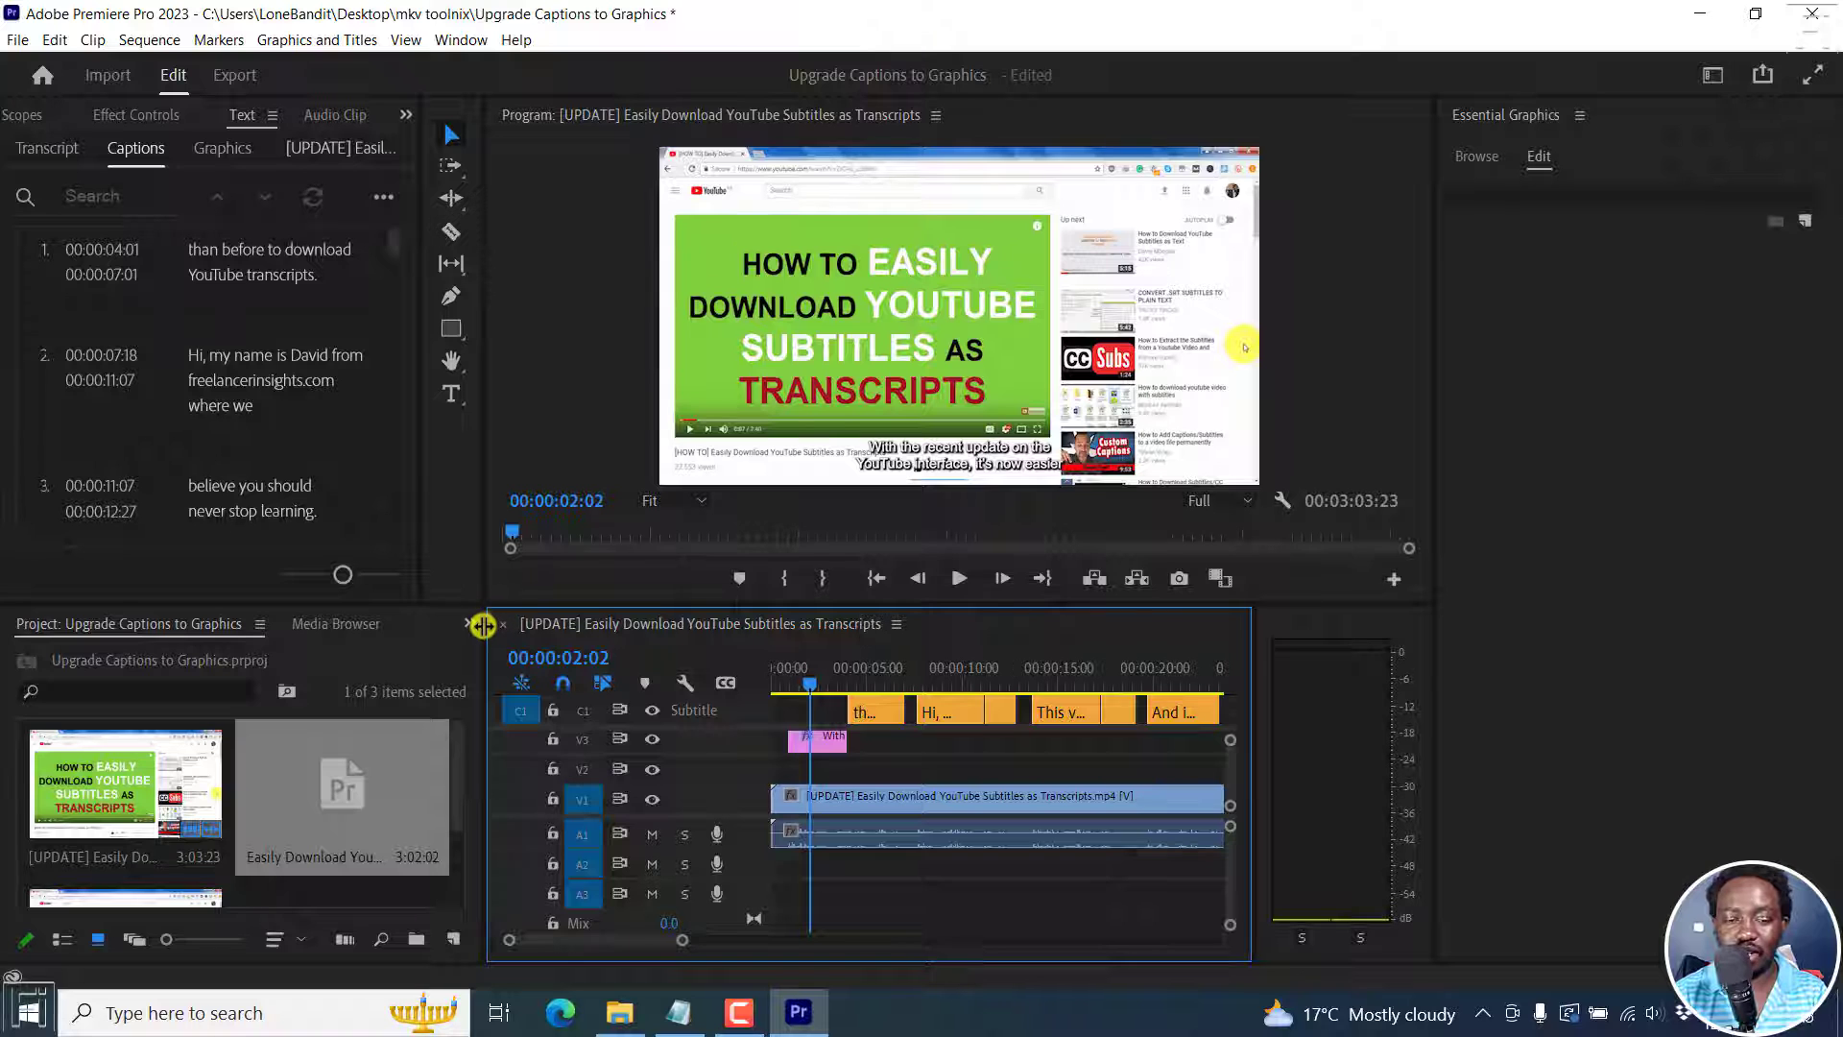
Find 4-Color Gradient by searching 'grad' in Effects and apply it to the V3 caption graphic
{"action": "left_click_drag", "start_coordinate": [482, 627], "coordinate": [640, 639]}
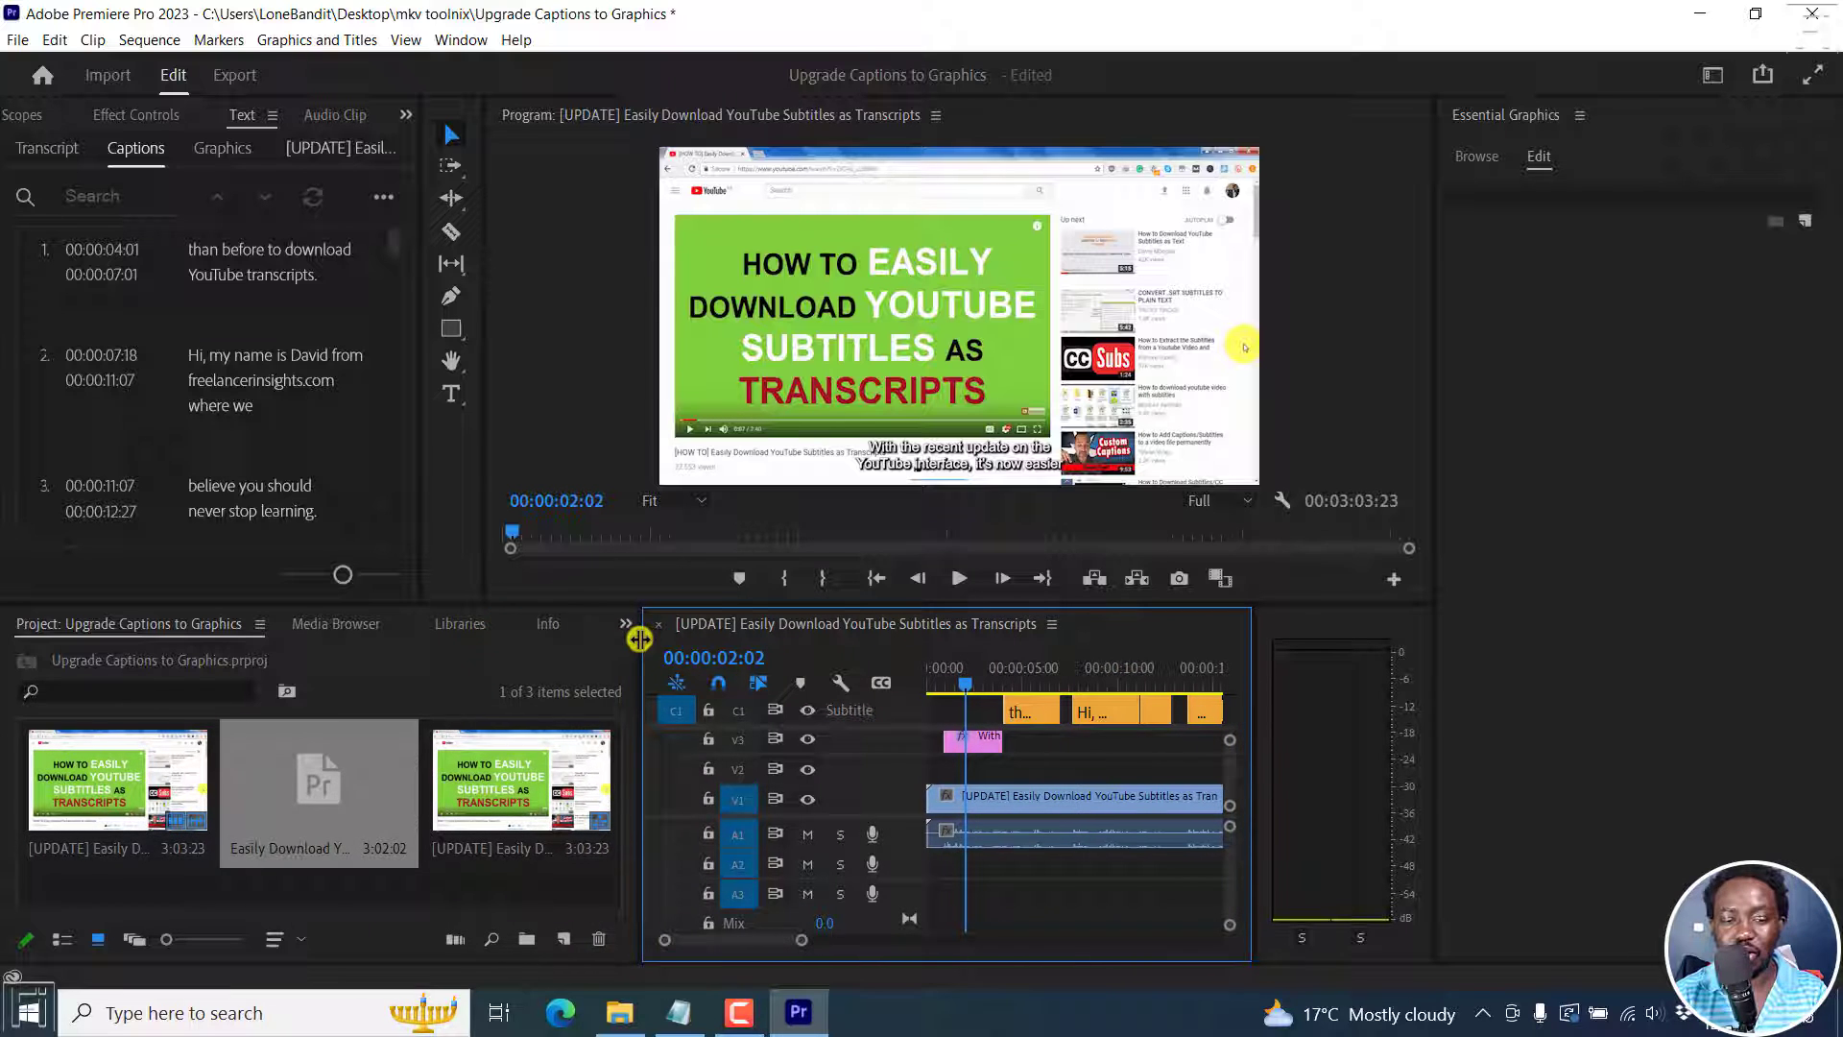
{"action": "left_click", "coordinate": [626, 623]}
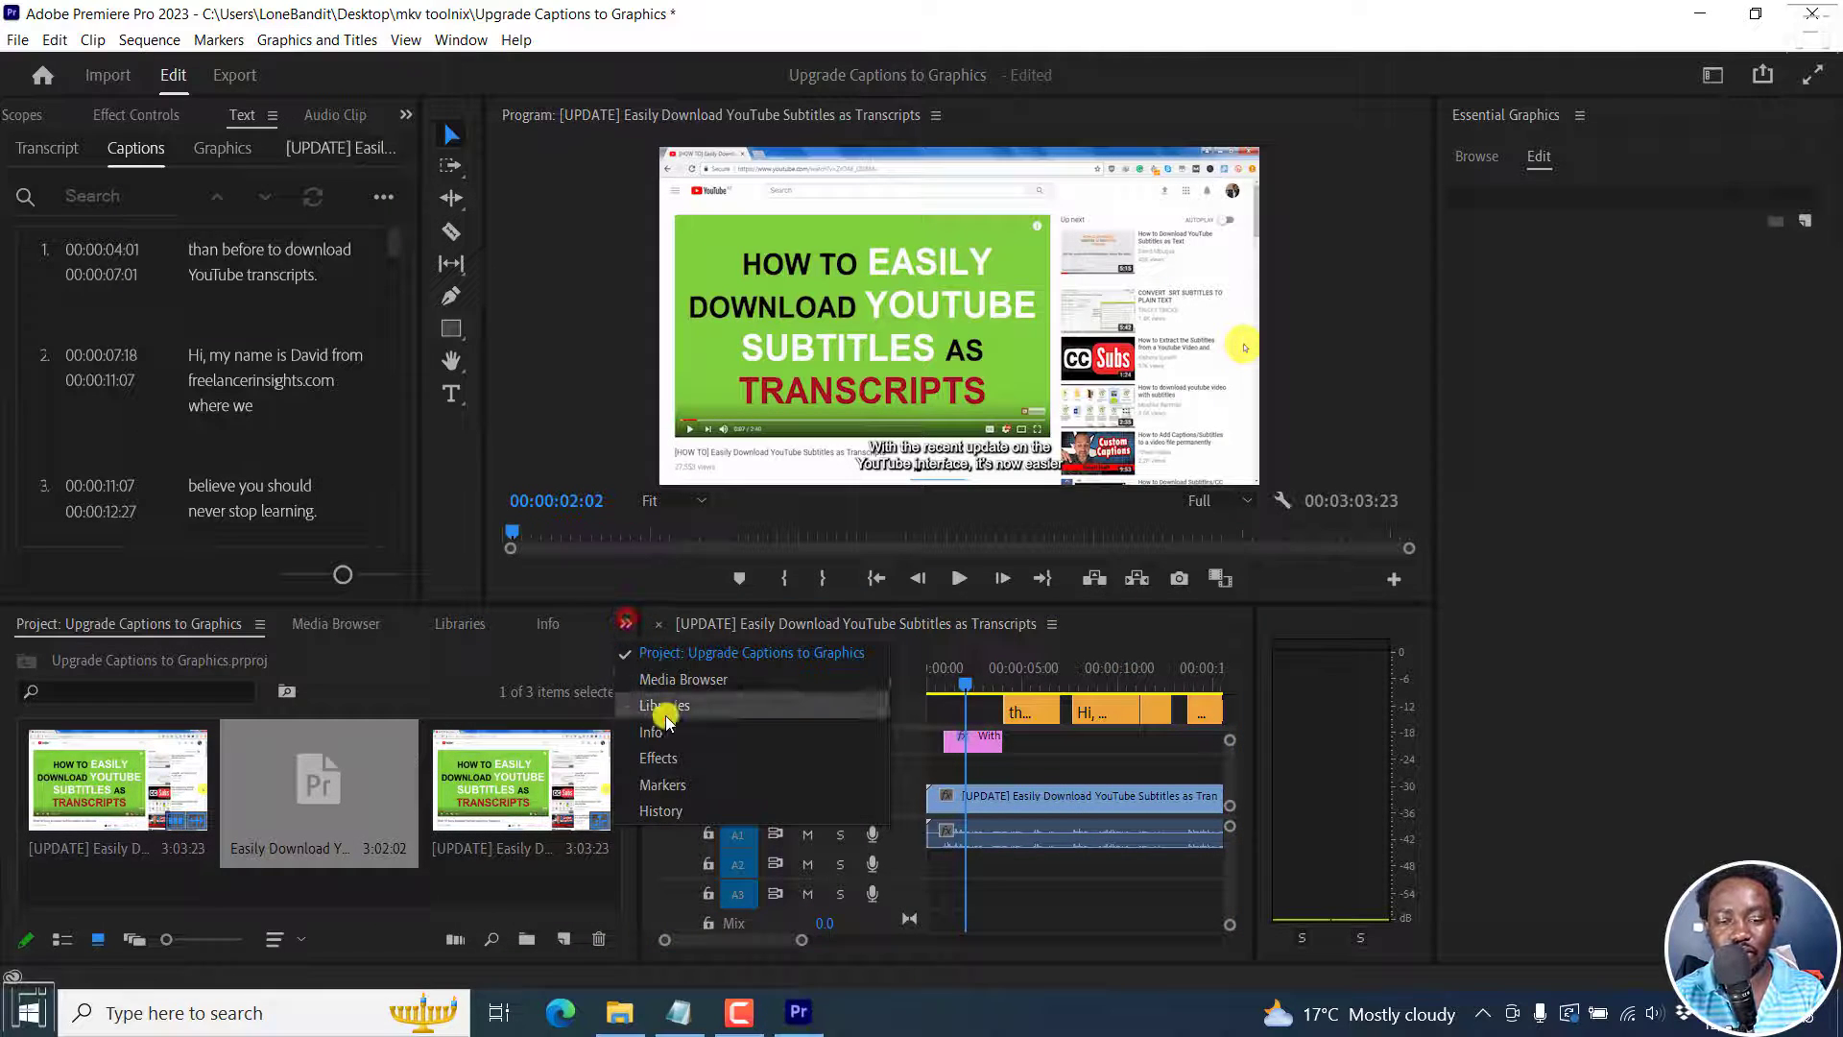
{"action": "left_click", "coordinate": [653, 758]}
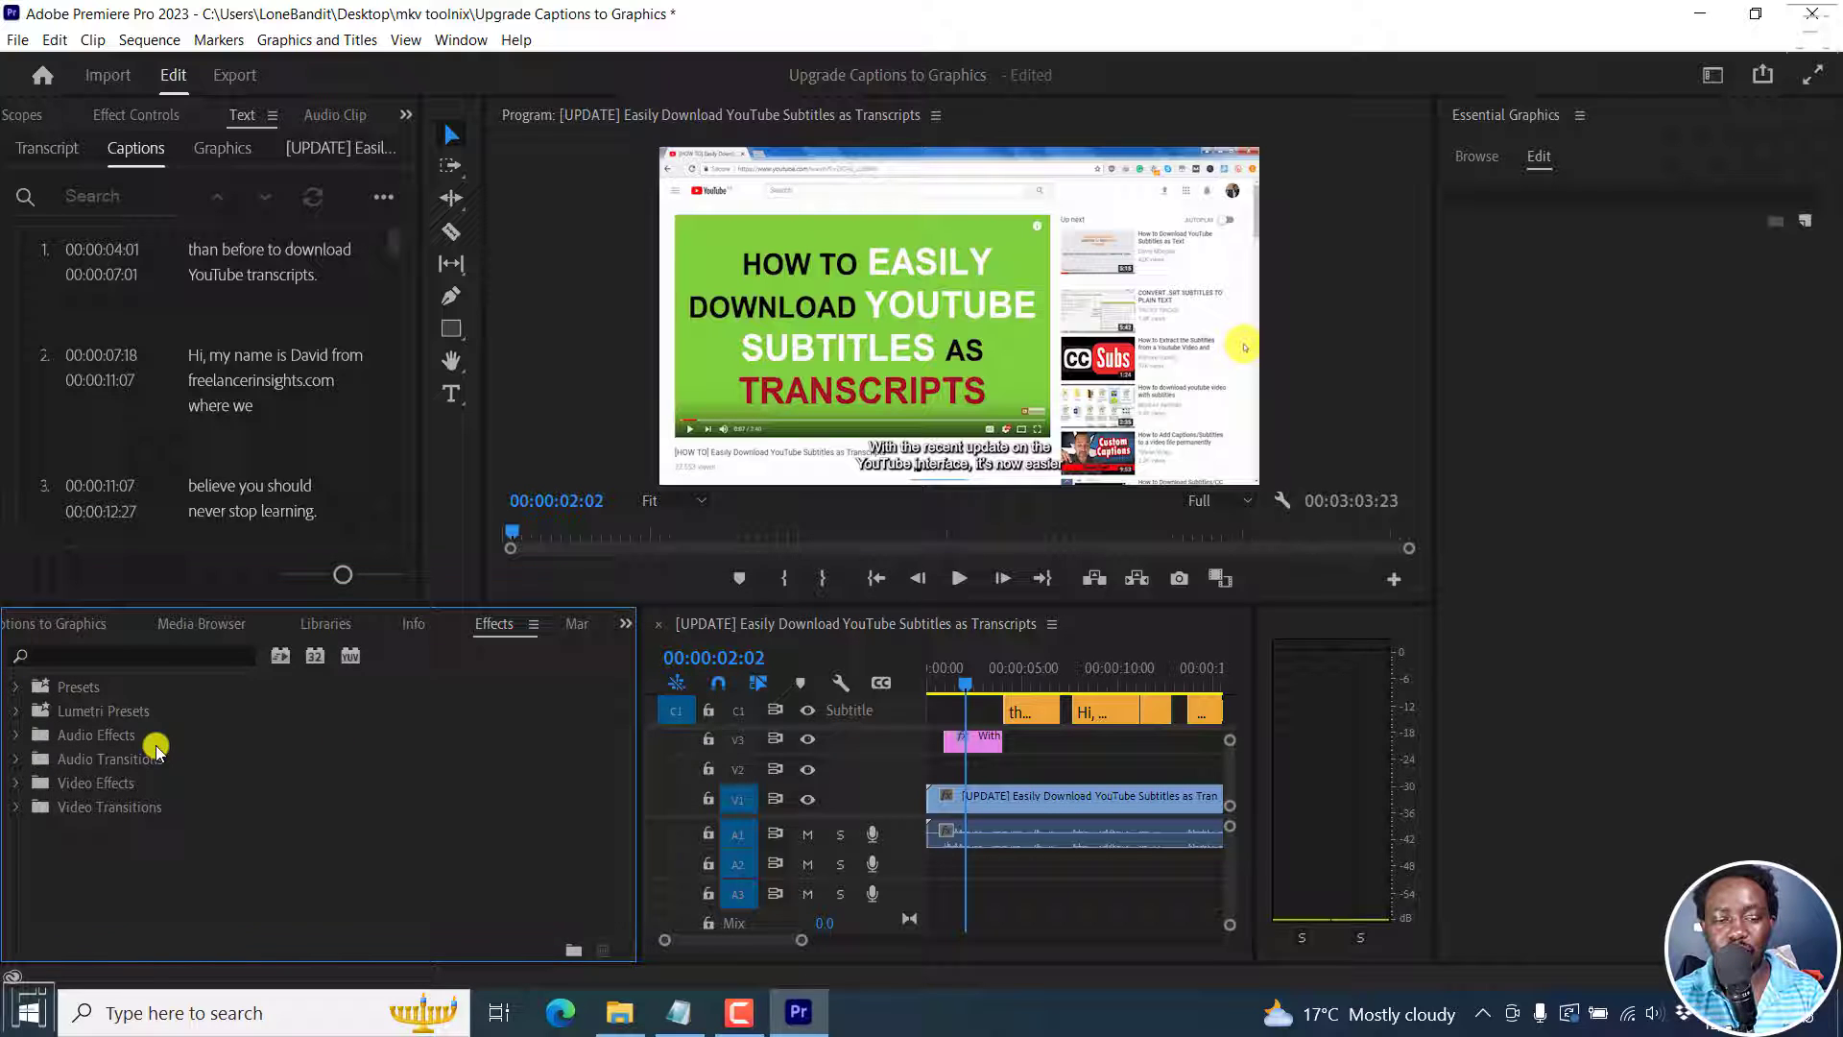
{"action": "left_click", "coordinate": [118, 655]}
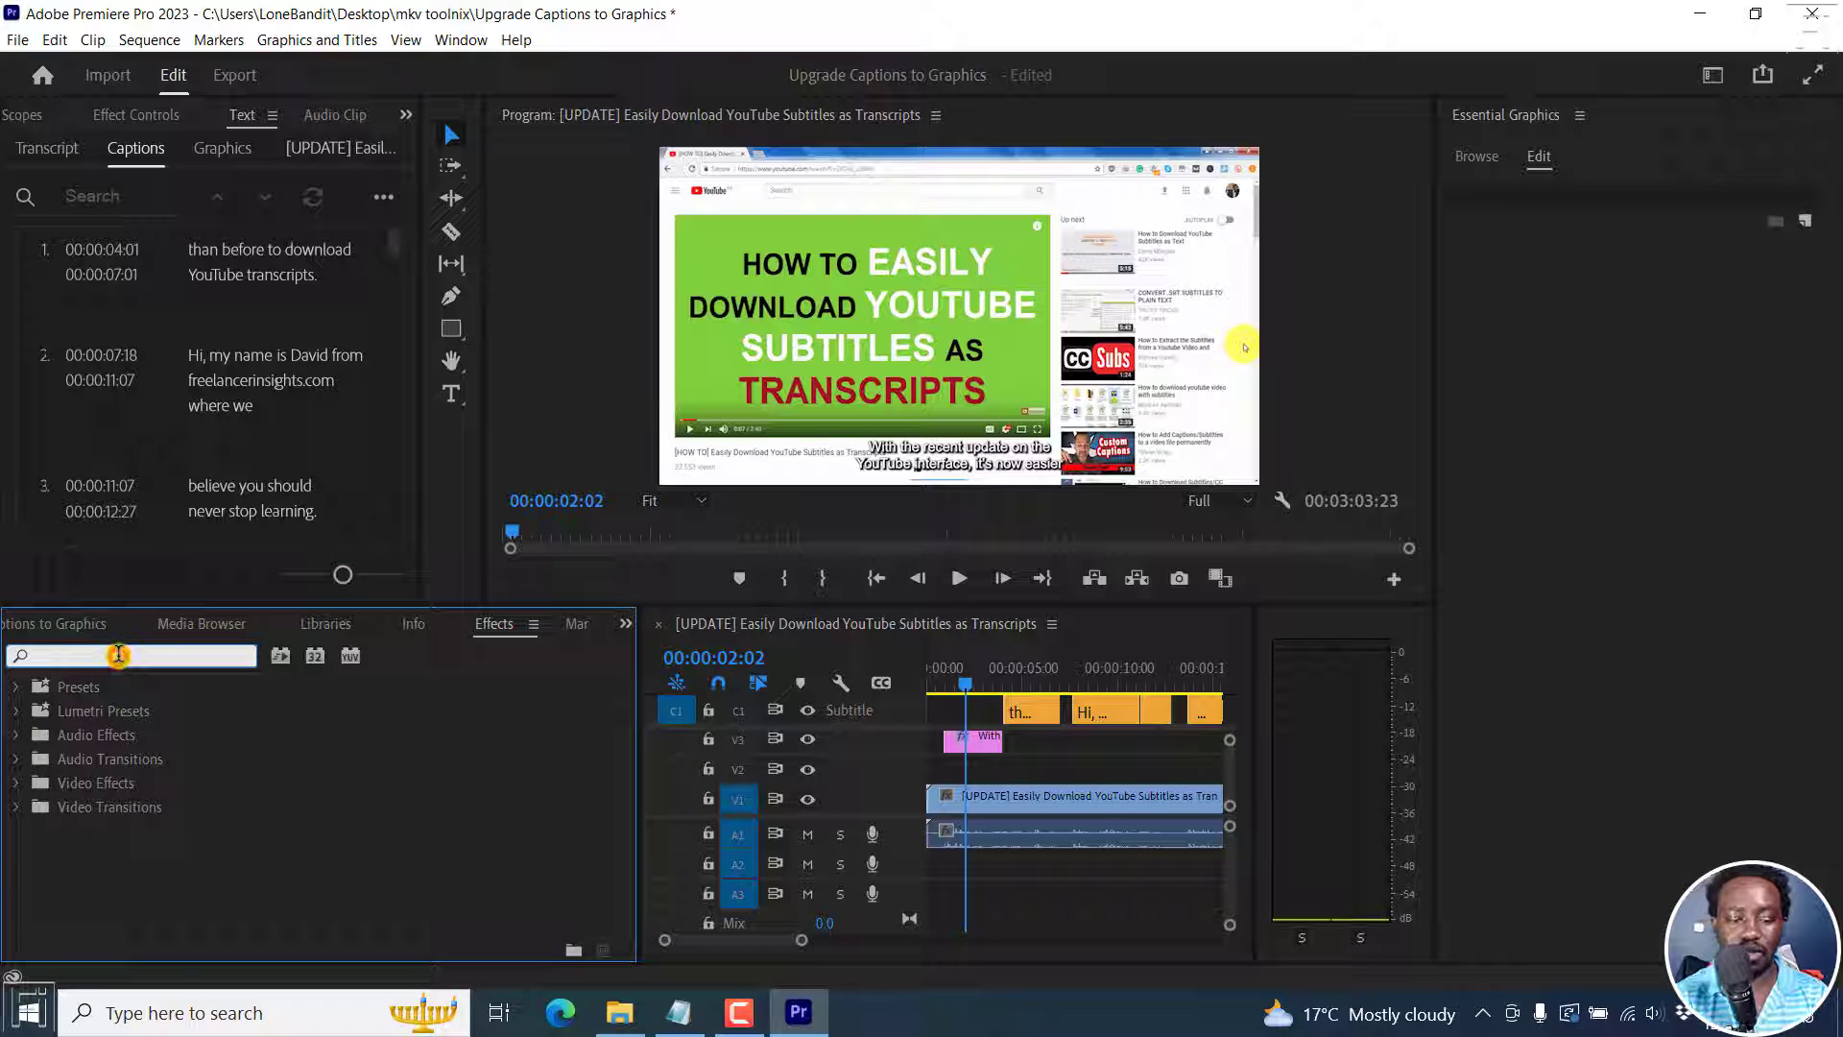
{"action": "type", "text": "grad"}
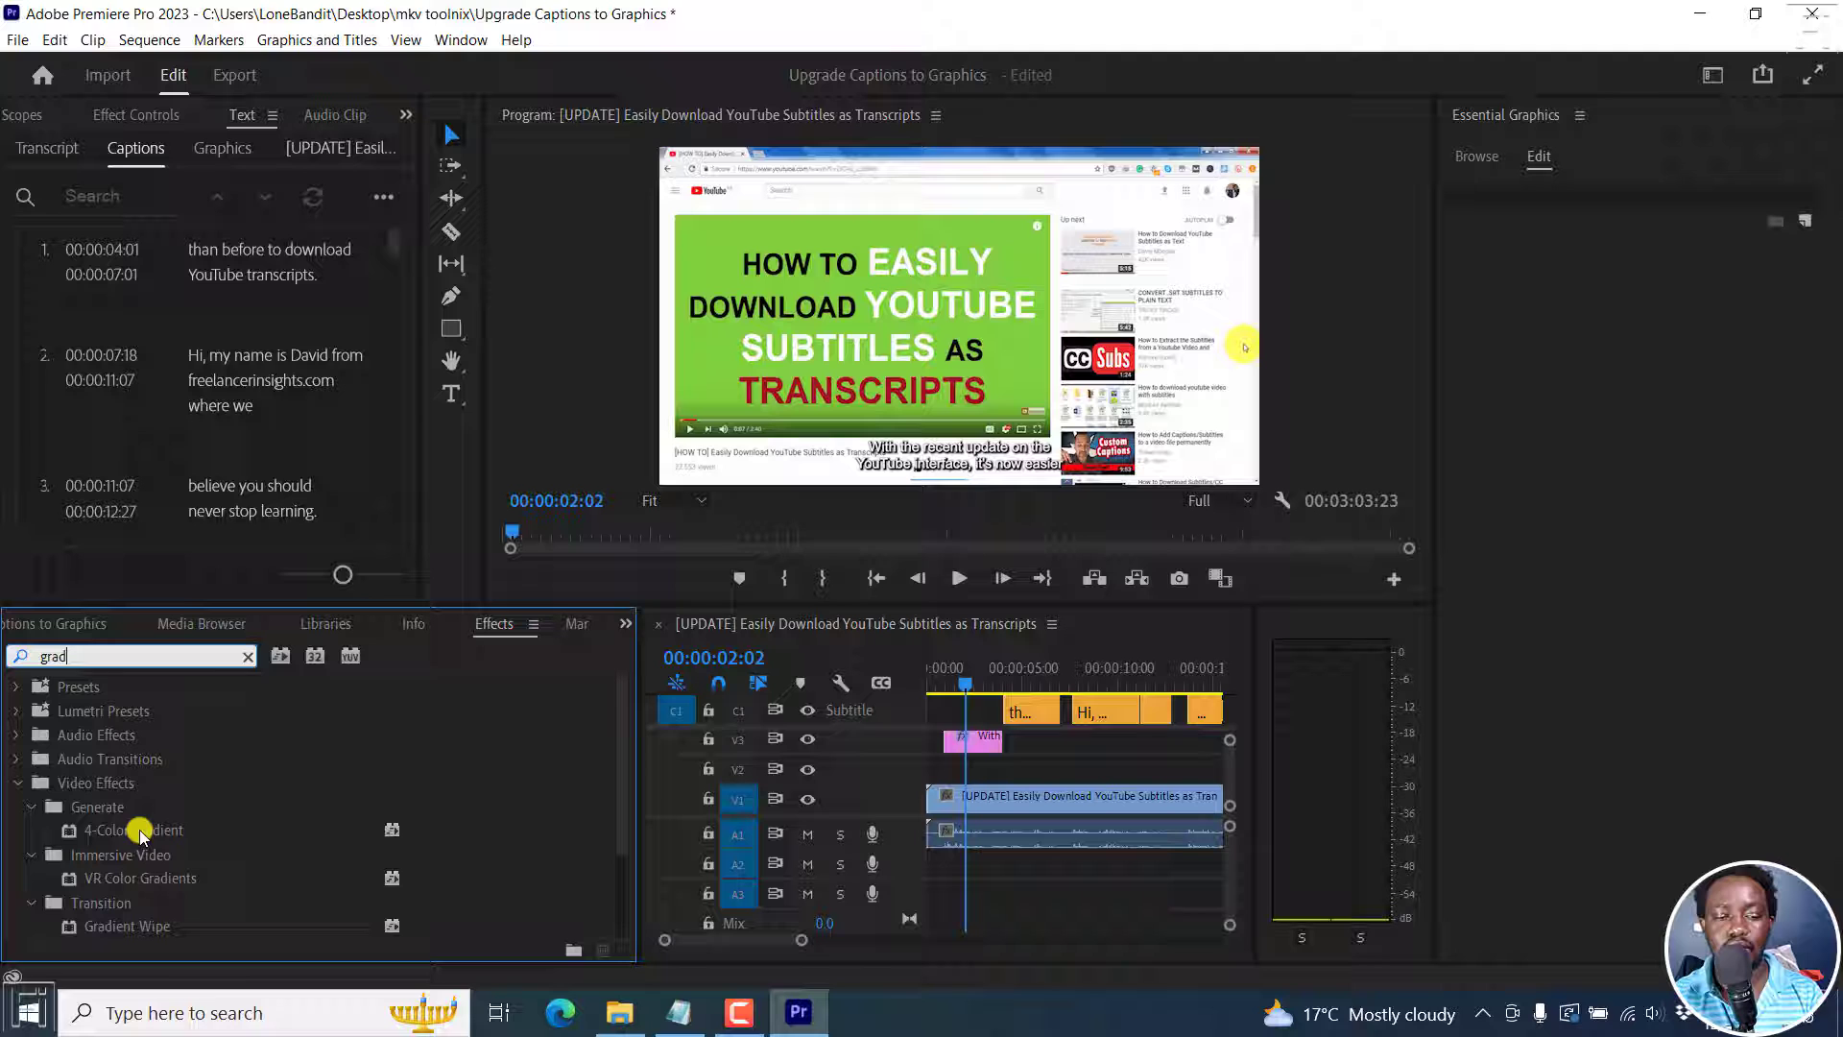
{"action": "left_click_drag", "start_coordinate": [132, 830], "coordinate": [963, 741]}
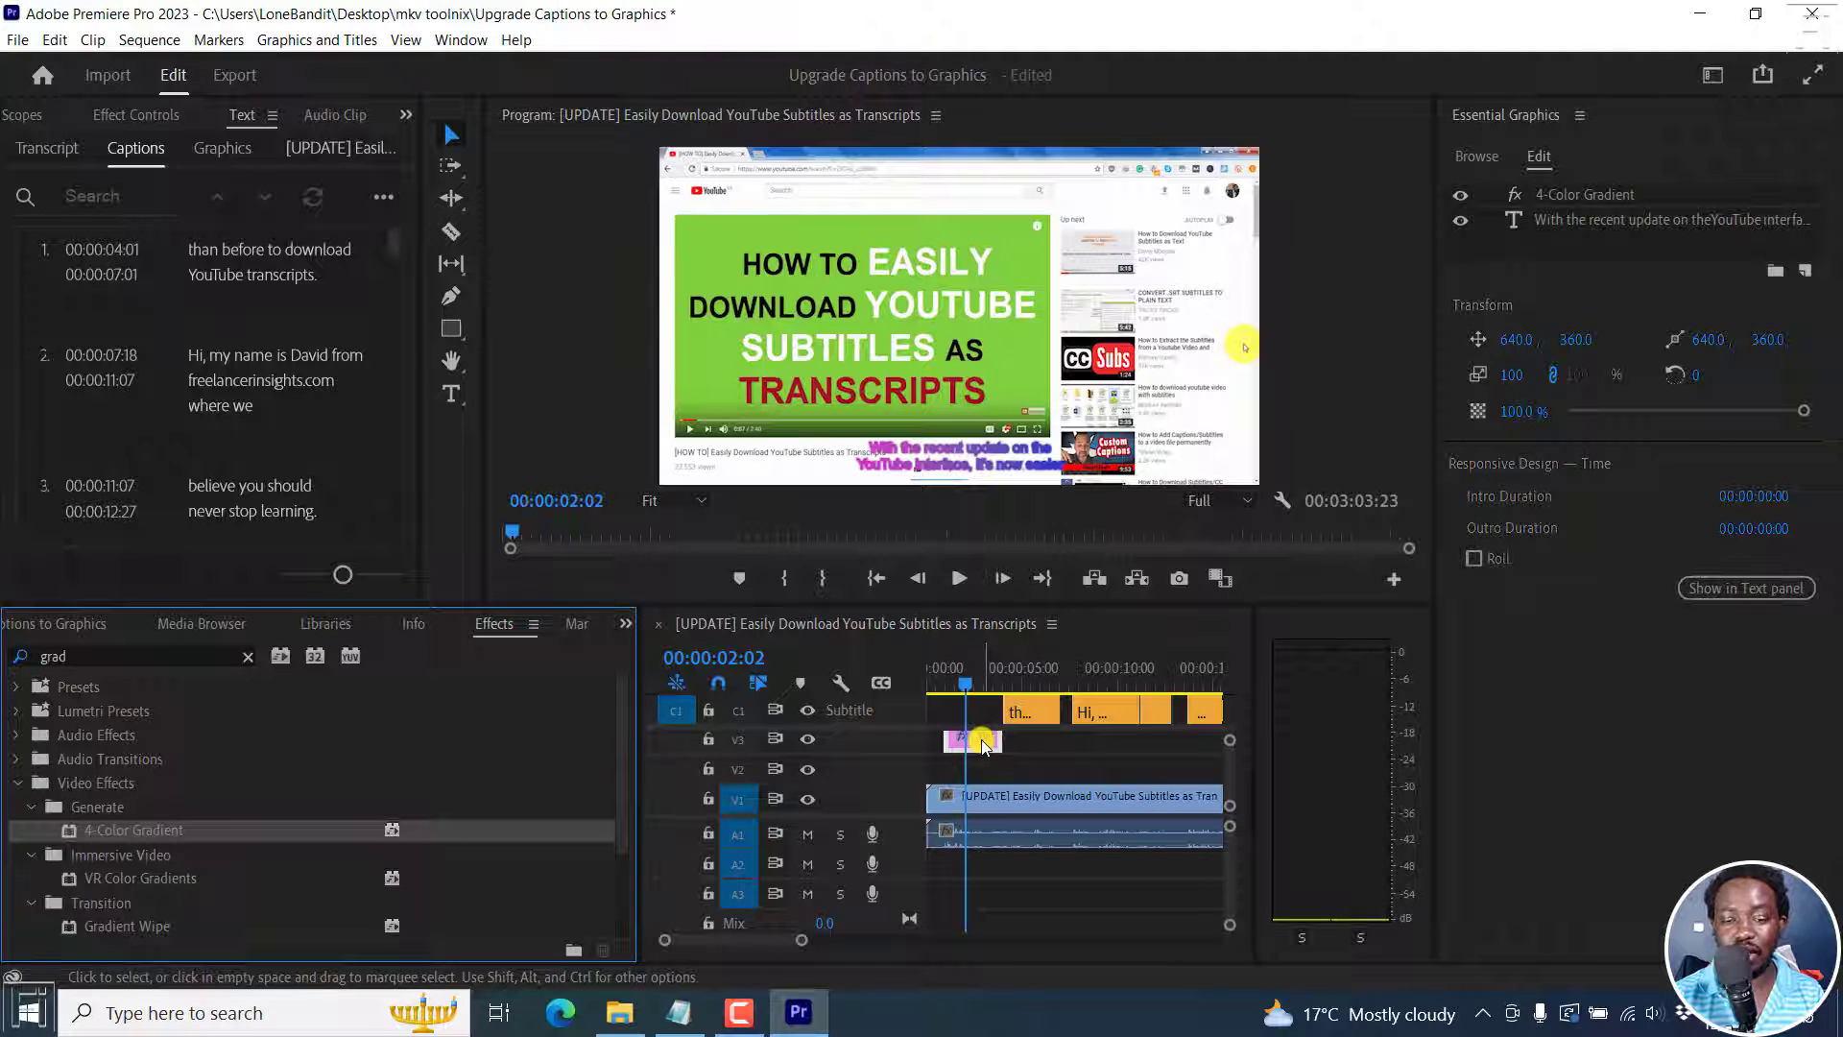
{"action": "left_click", "coordinate": [982, 745]}
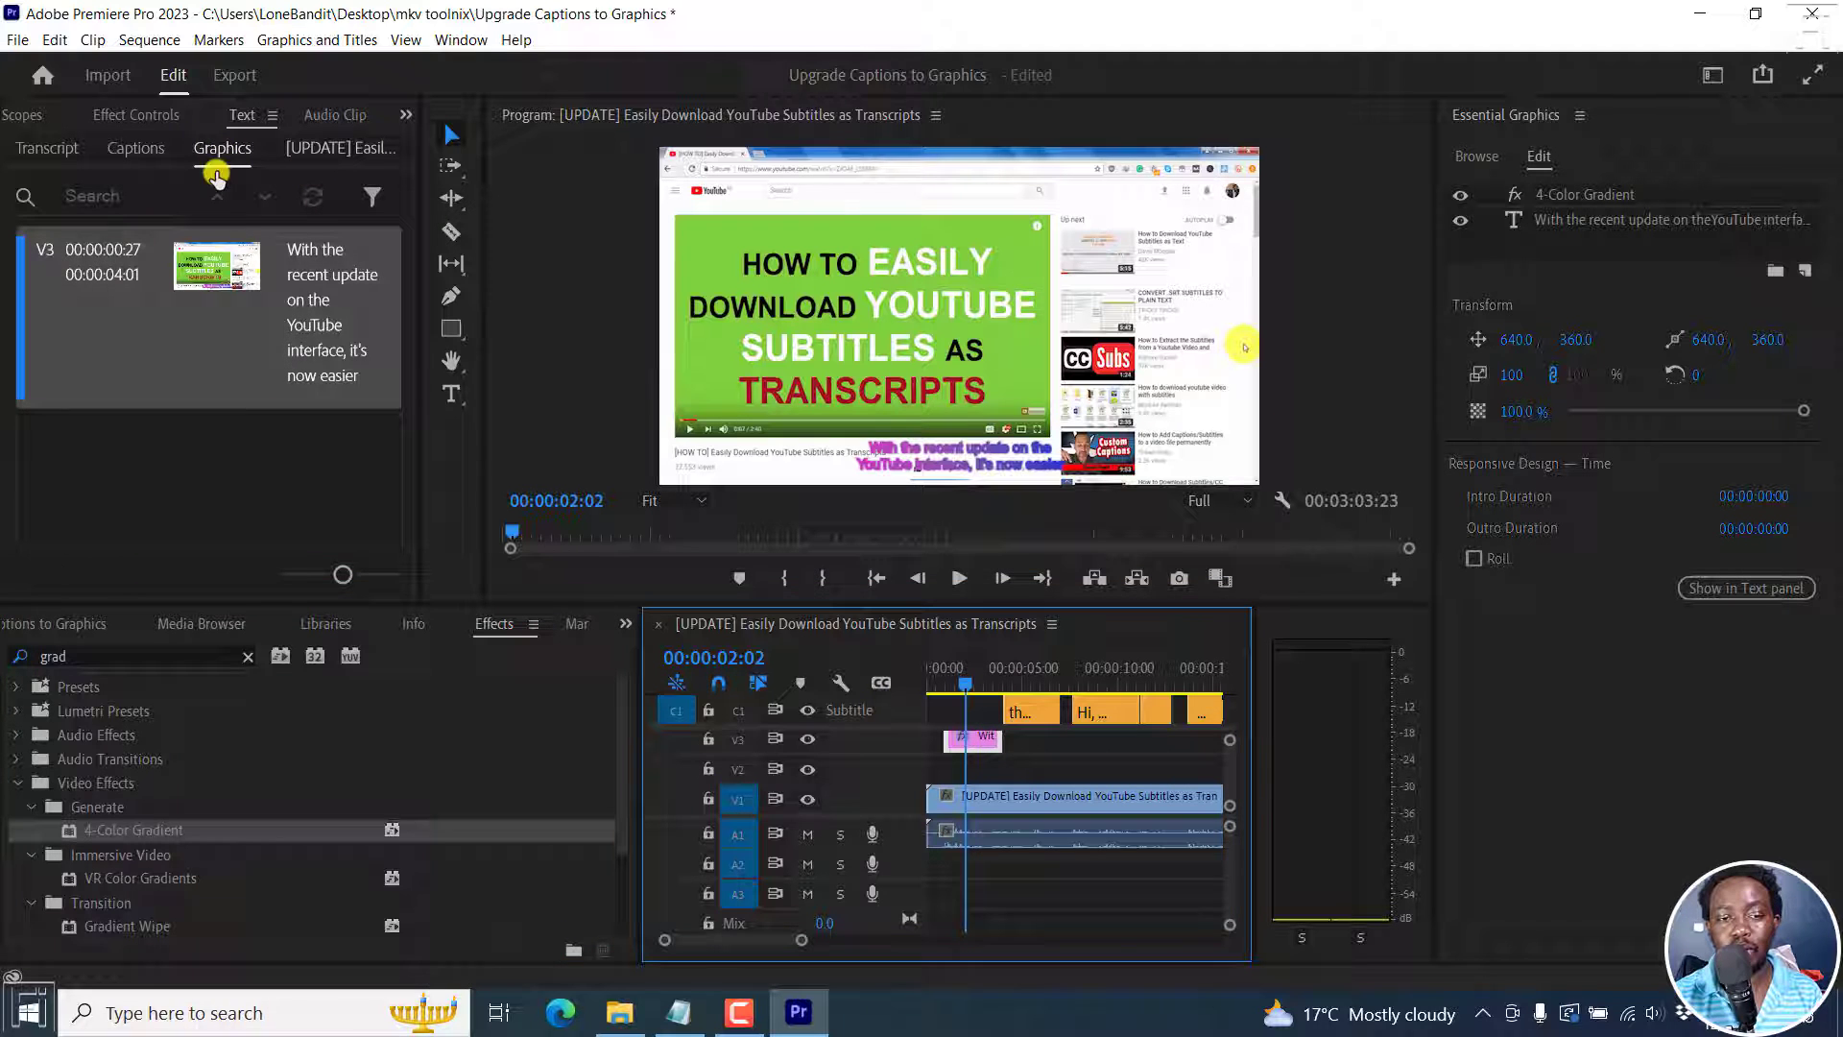
Check the graphic's caption text, then show its 4-Color Gradient settings in Effect Controls
{"action": "left_click", "coordinate": [322, 300]}
{"action": "left_click", "coordinate": [322, 305]}
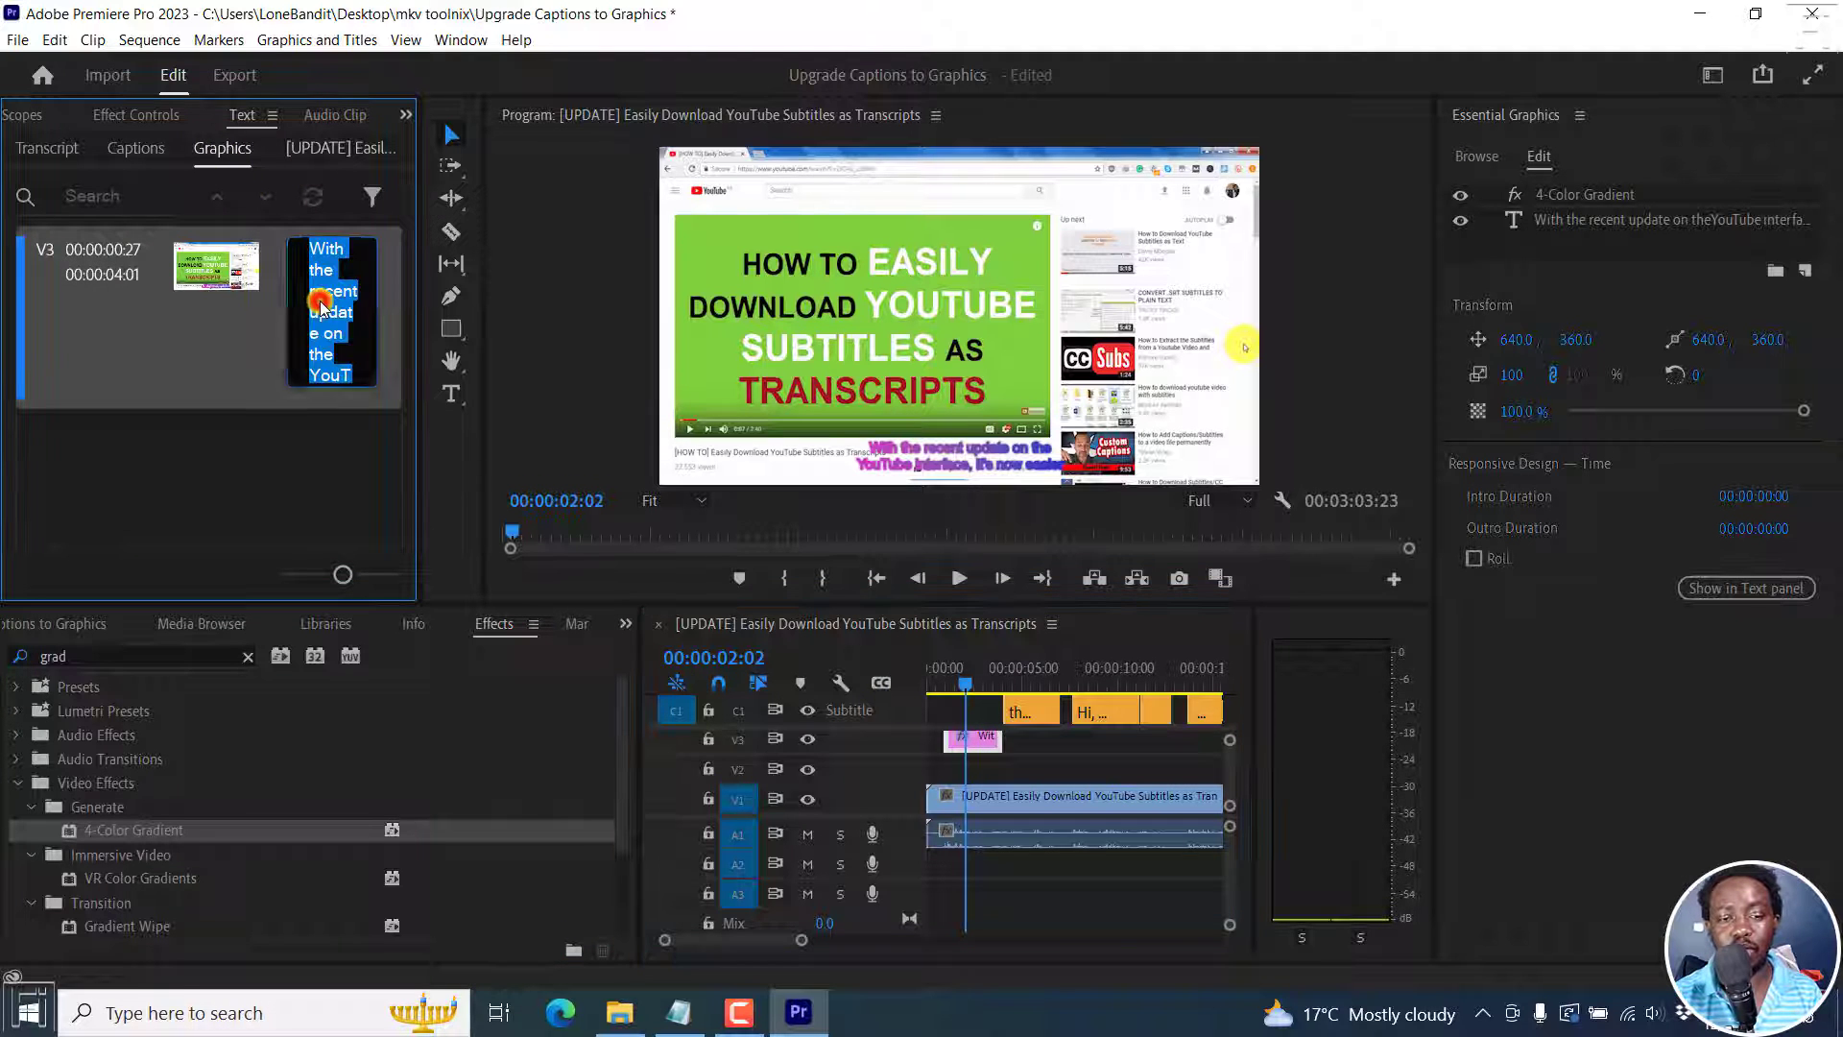
{"action": "left_click", "coordinate": [434, 248]}
{"action": "left_click_drag", "start_coordinate": [442, 248], "coordinate": [785, 248]}
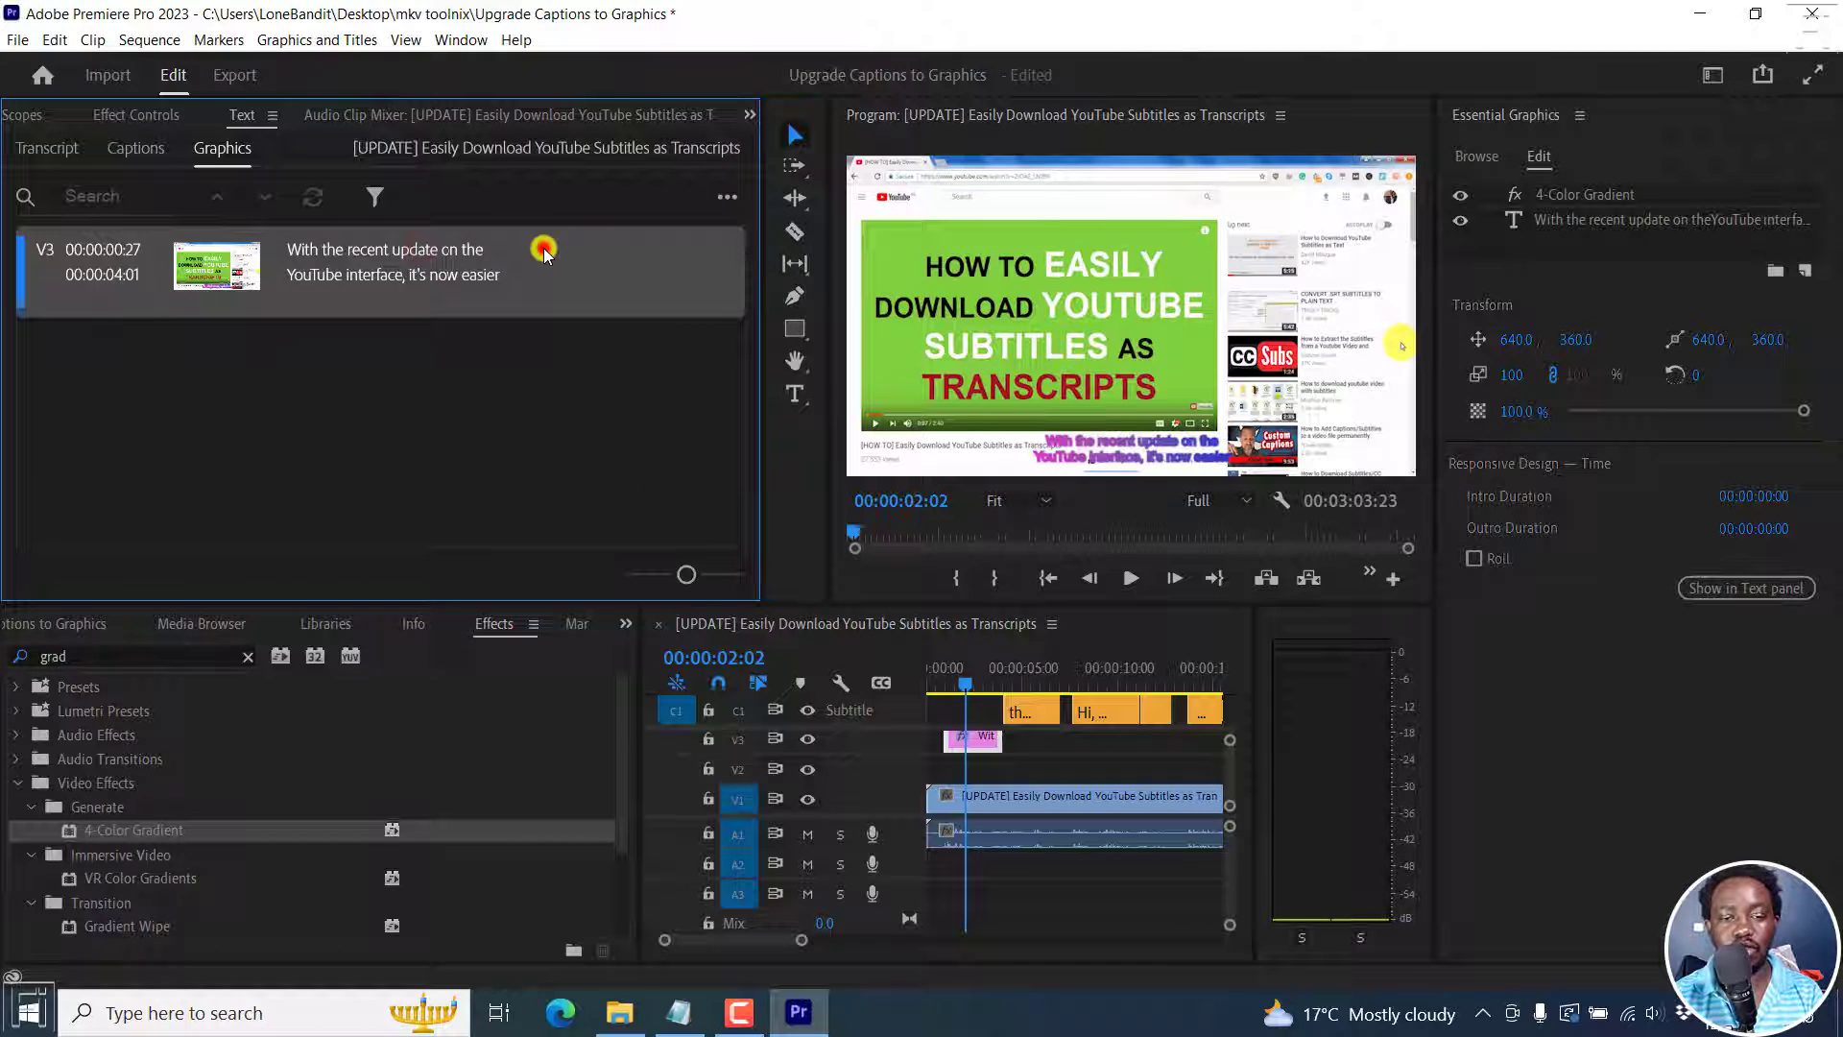
{"action": "left_click", "coordinate": [544, 251]}
{"action": "left_click", "coordinate": [605, 277]}
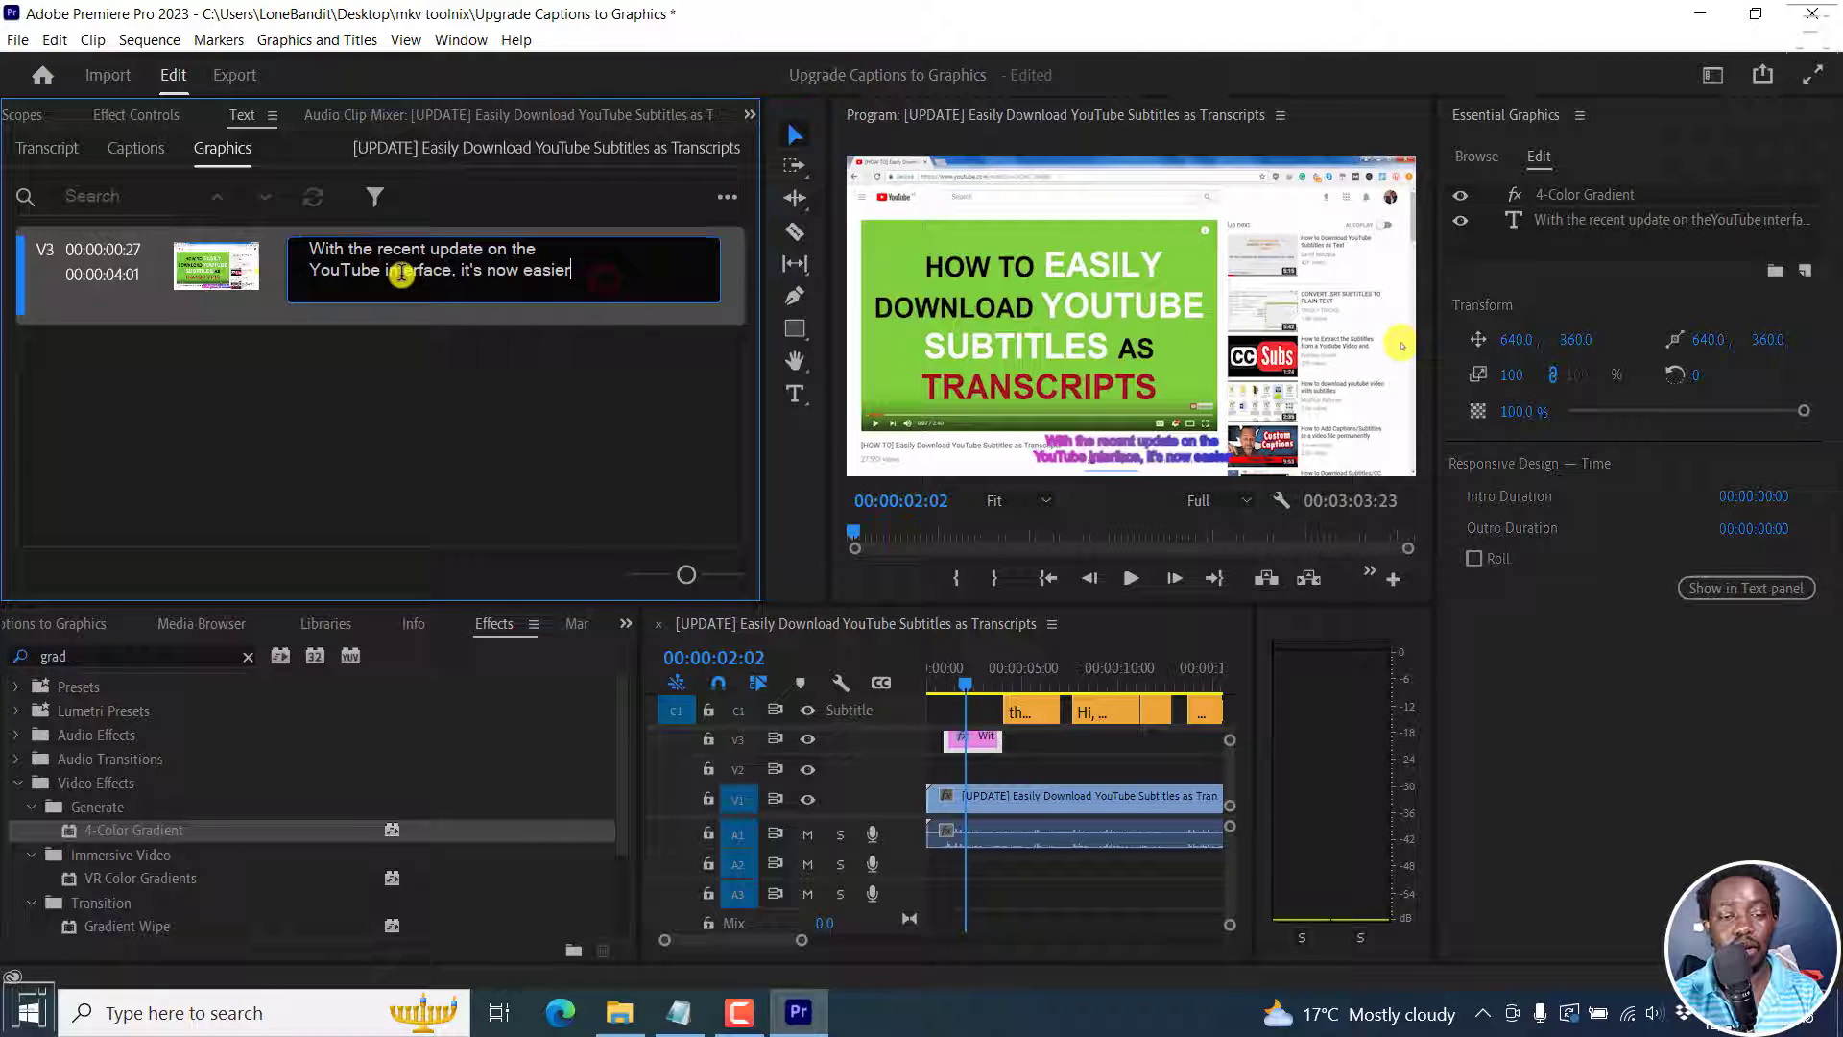
{"action": "left_click", "coordinate": [1129, 446]}
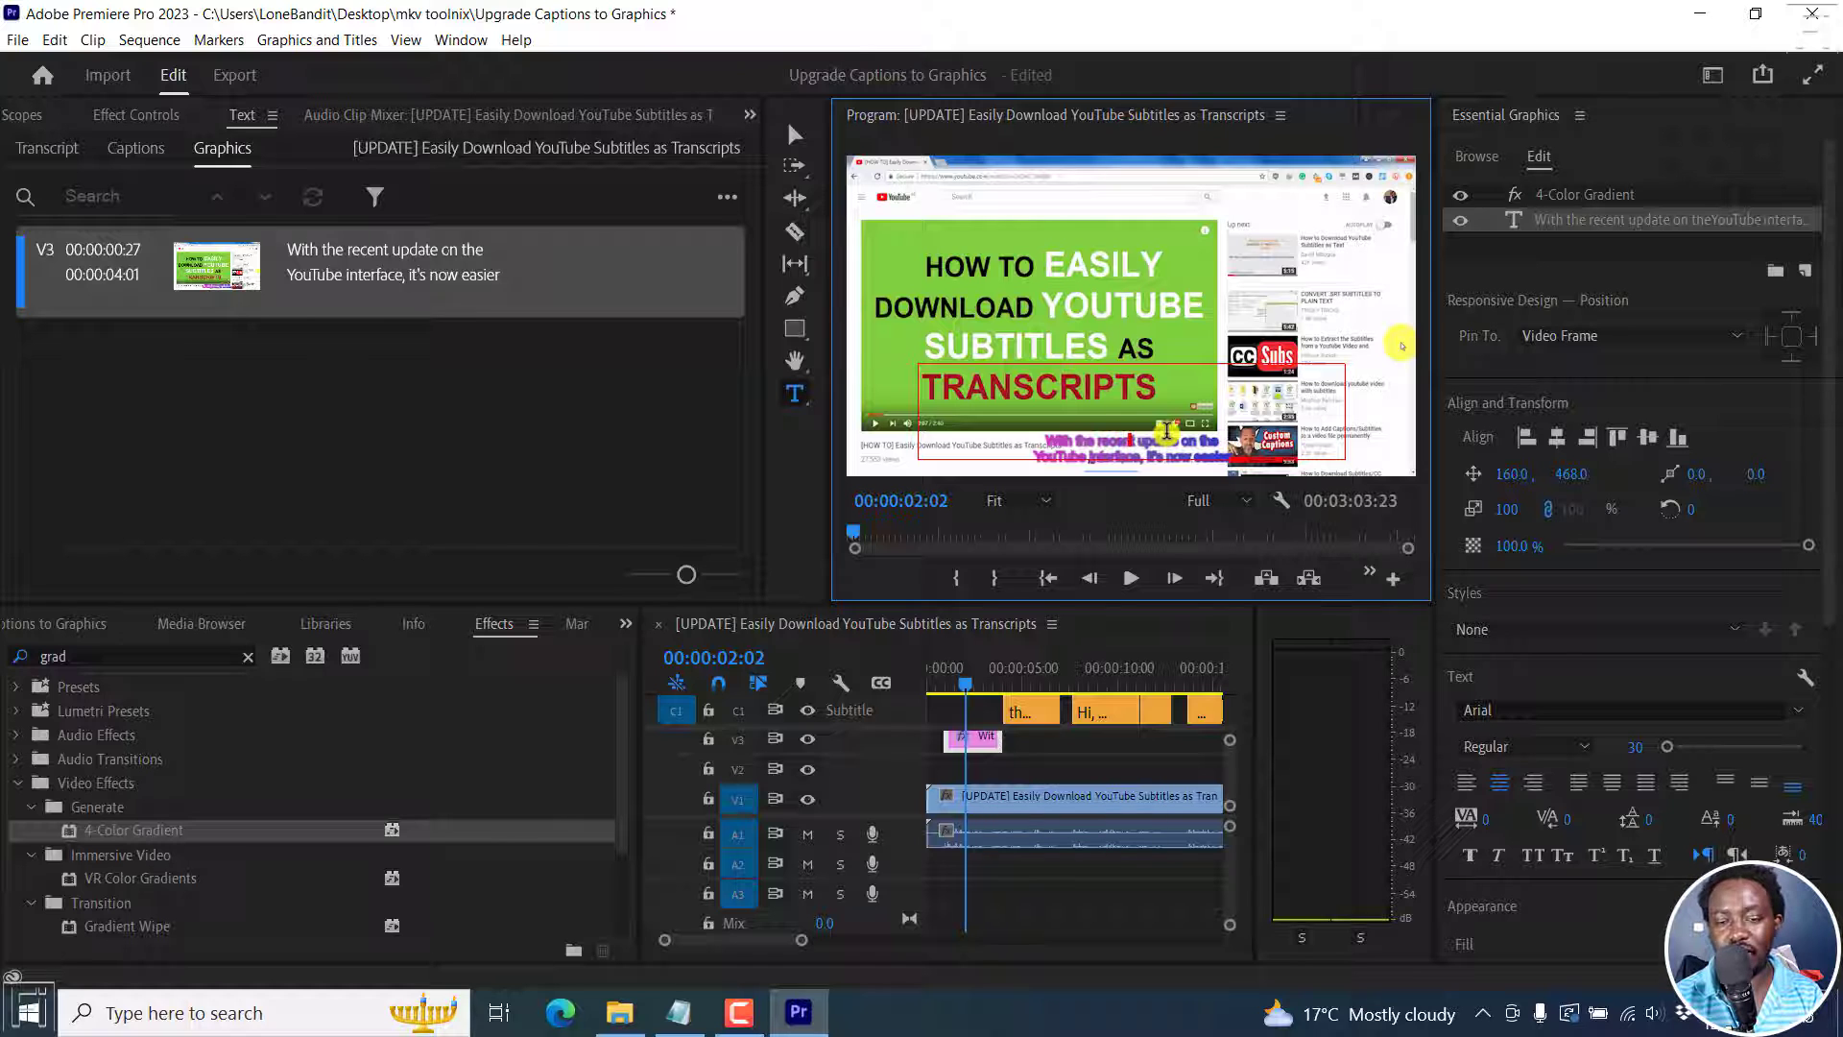
{"action": "left_click", "coordinate": [980, 759]}
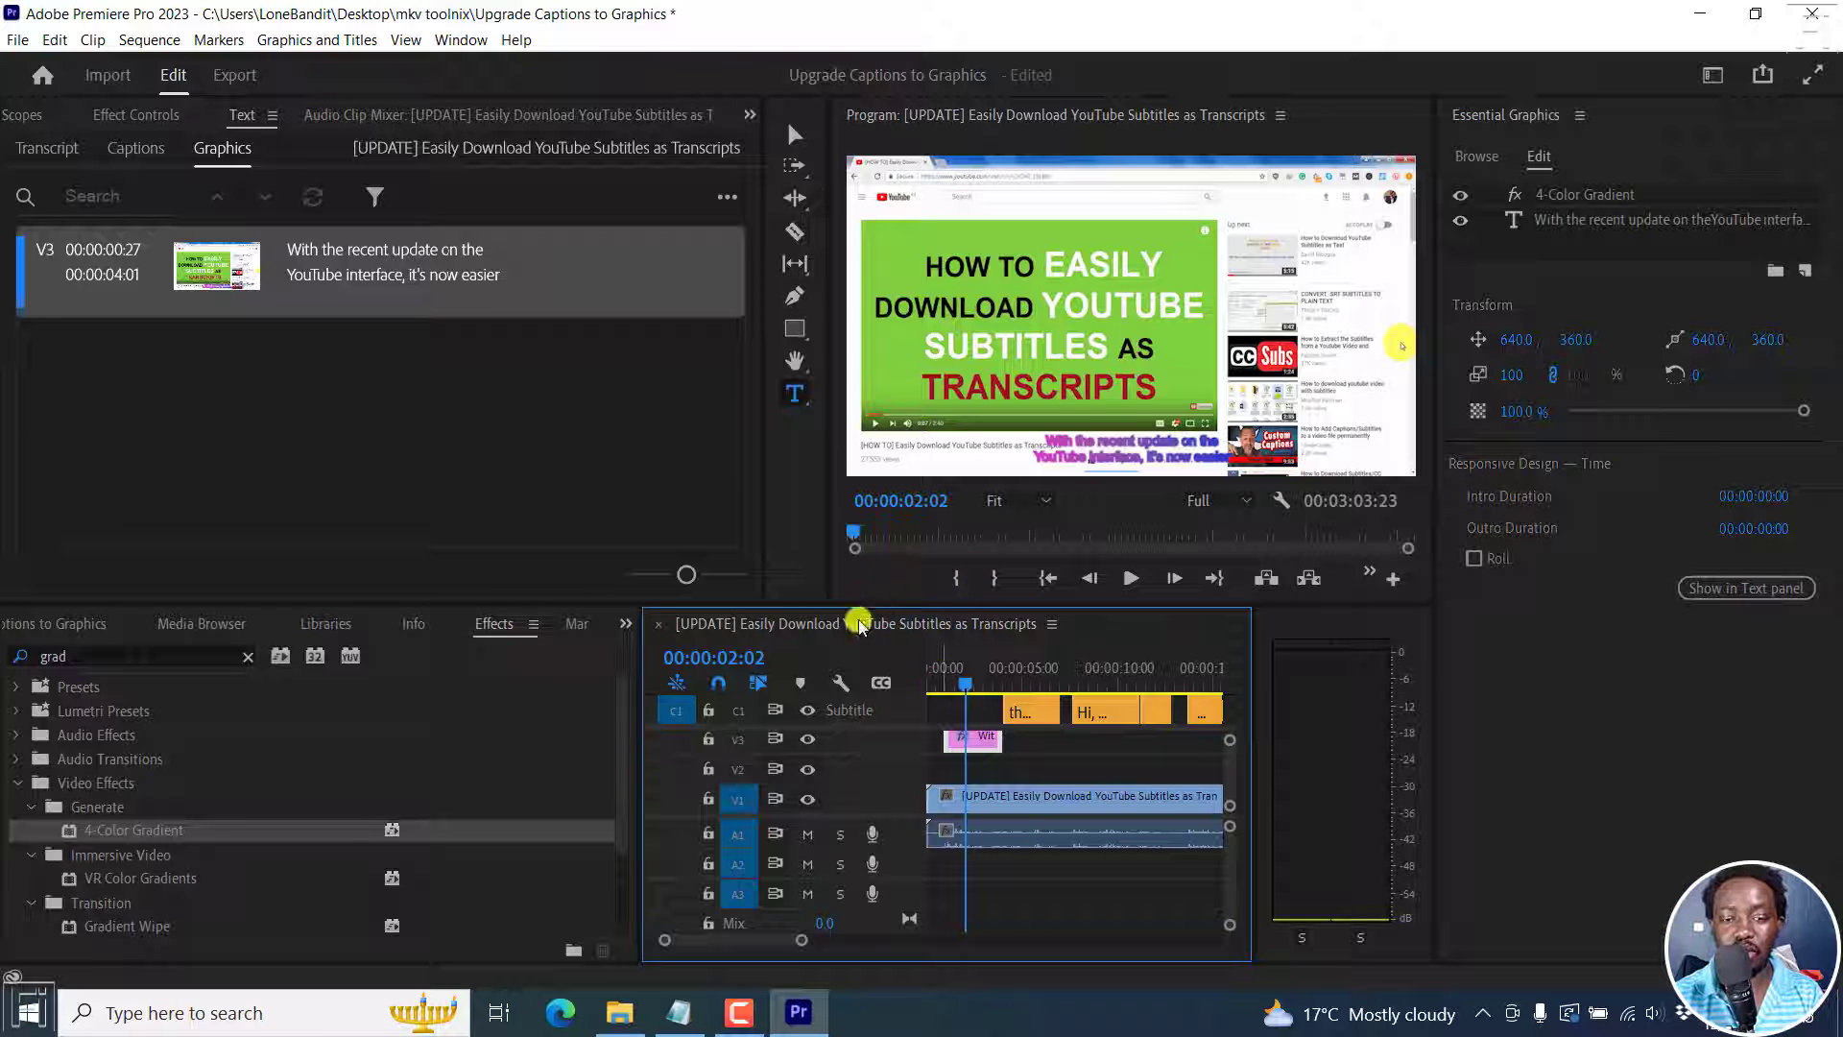
{"action": "left_click", "coordinate": [136, 117]}
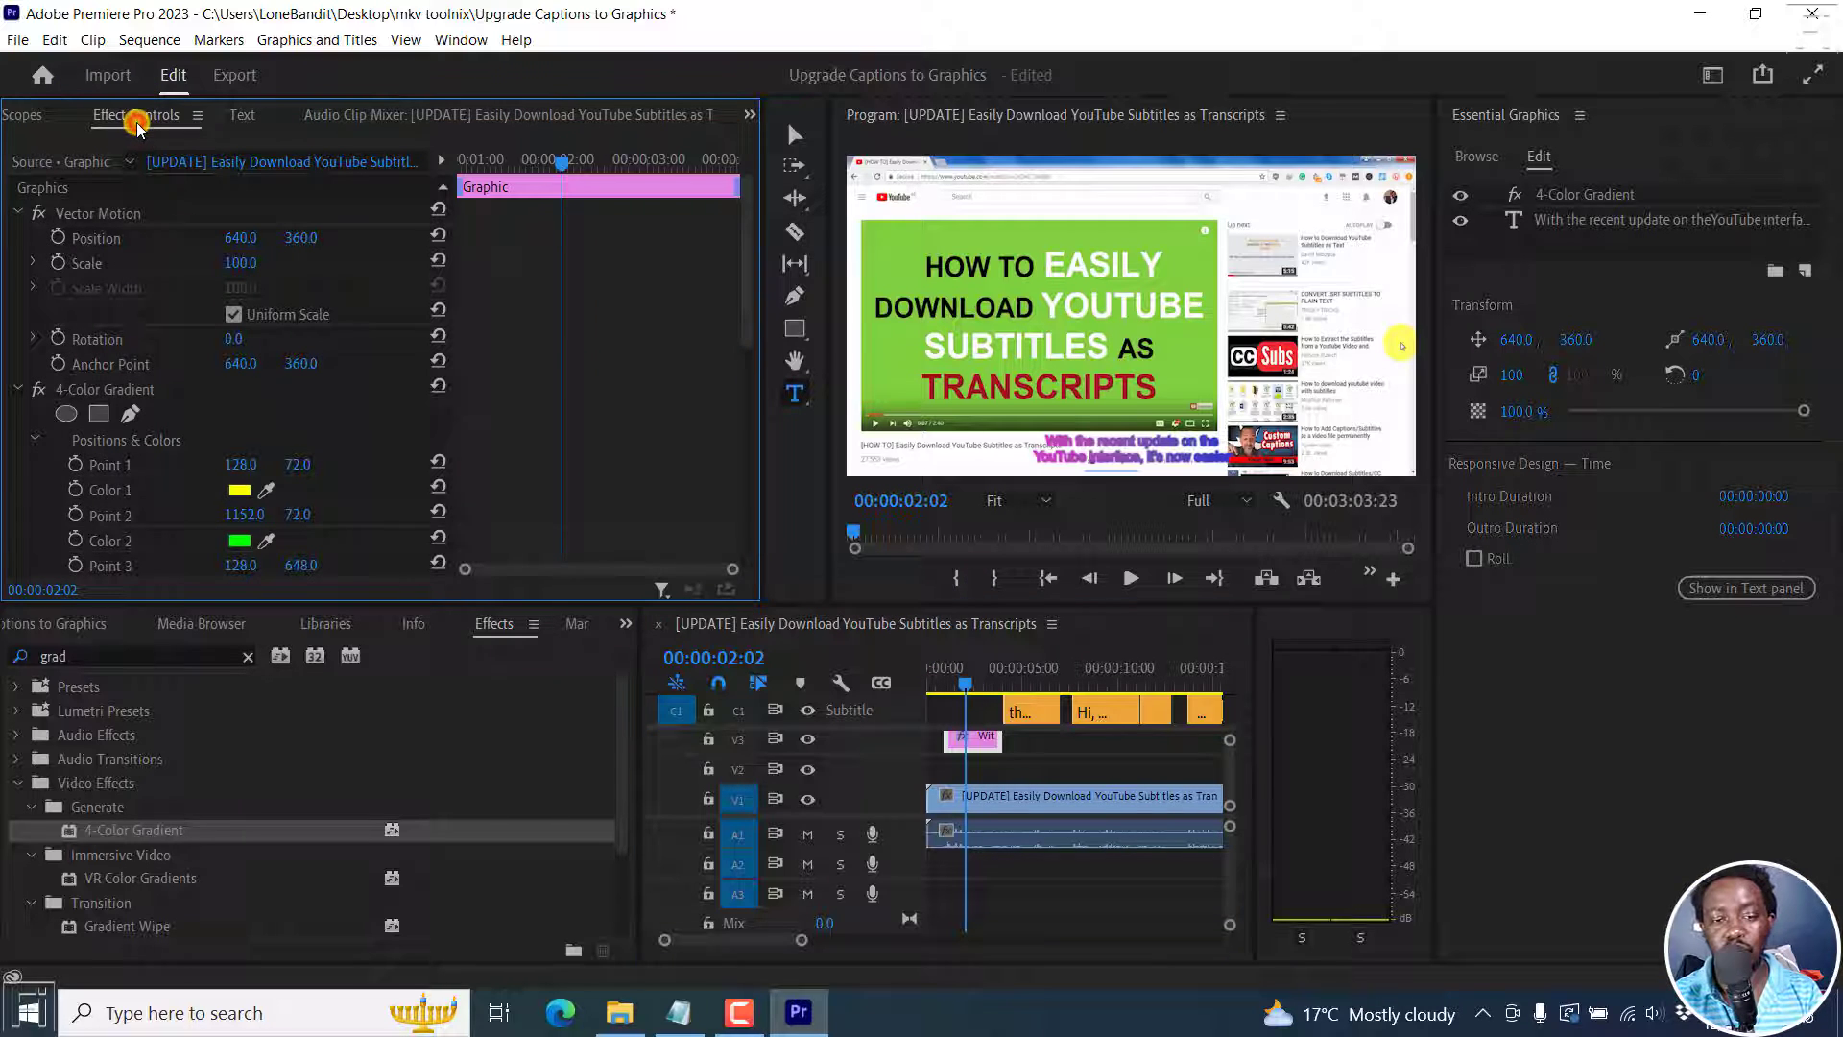
Change the 4-Color Gradient's Color 3 from magenta to a darker brownish gold
{"action": "left_click_drag", "start_coordinate": [747, 269], "coordinate": [741, 382]}
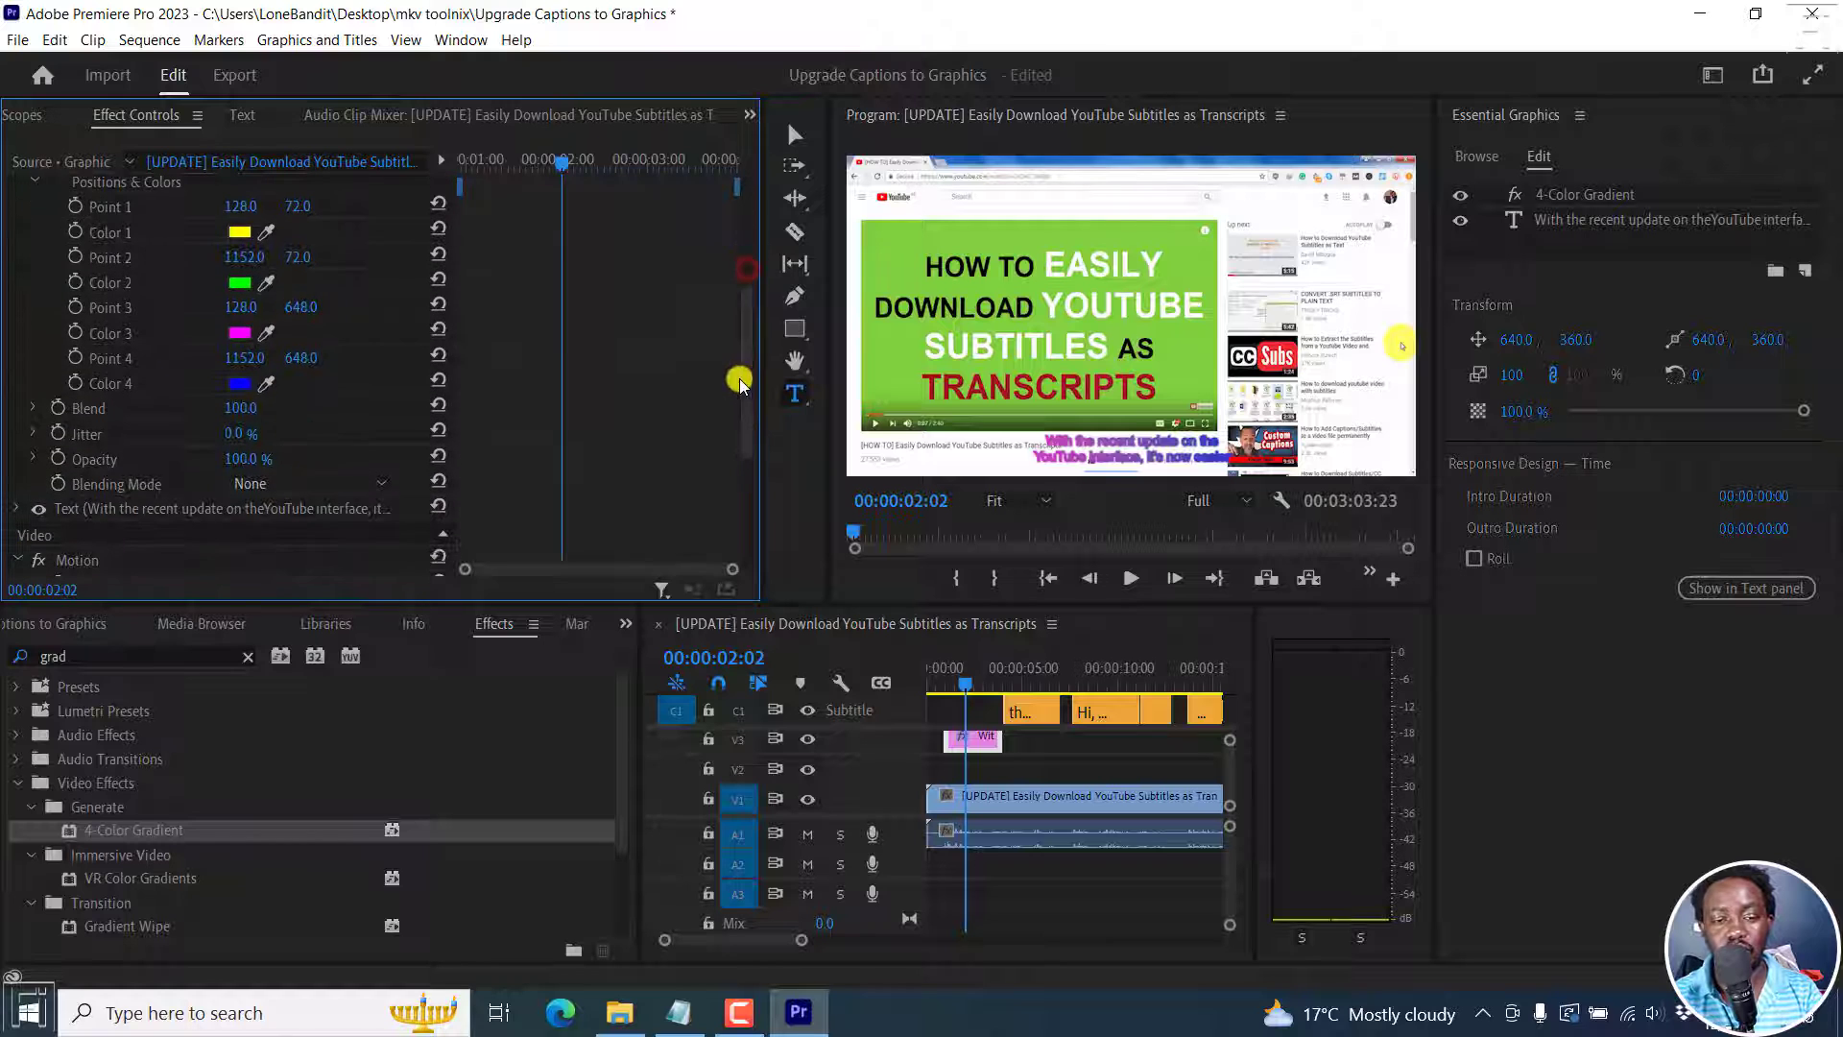
{"action": "left_click", "coordinate": [239, 333]}
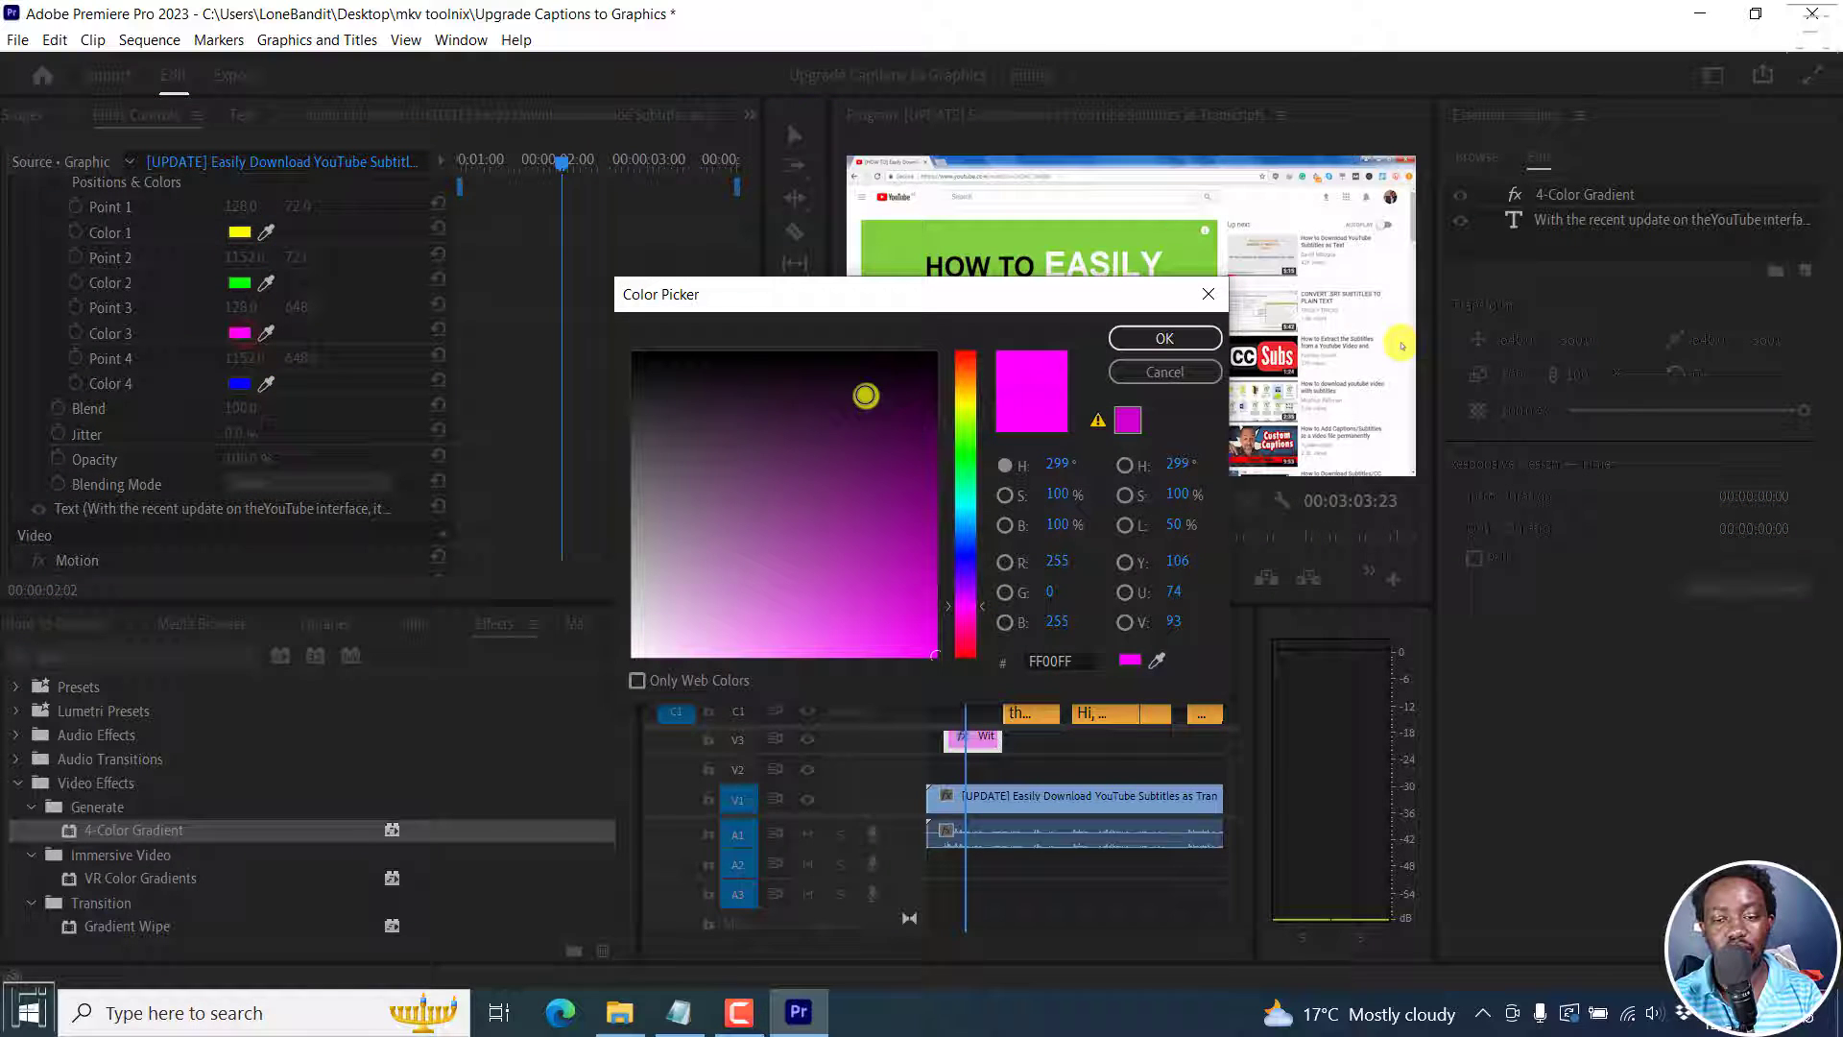
{"action": "left_click_drag", "start_coordinate": [858, 419], "coordinate": [862, 538]}
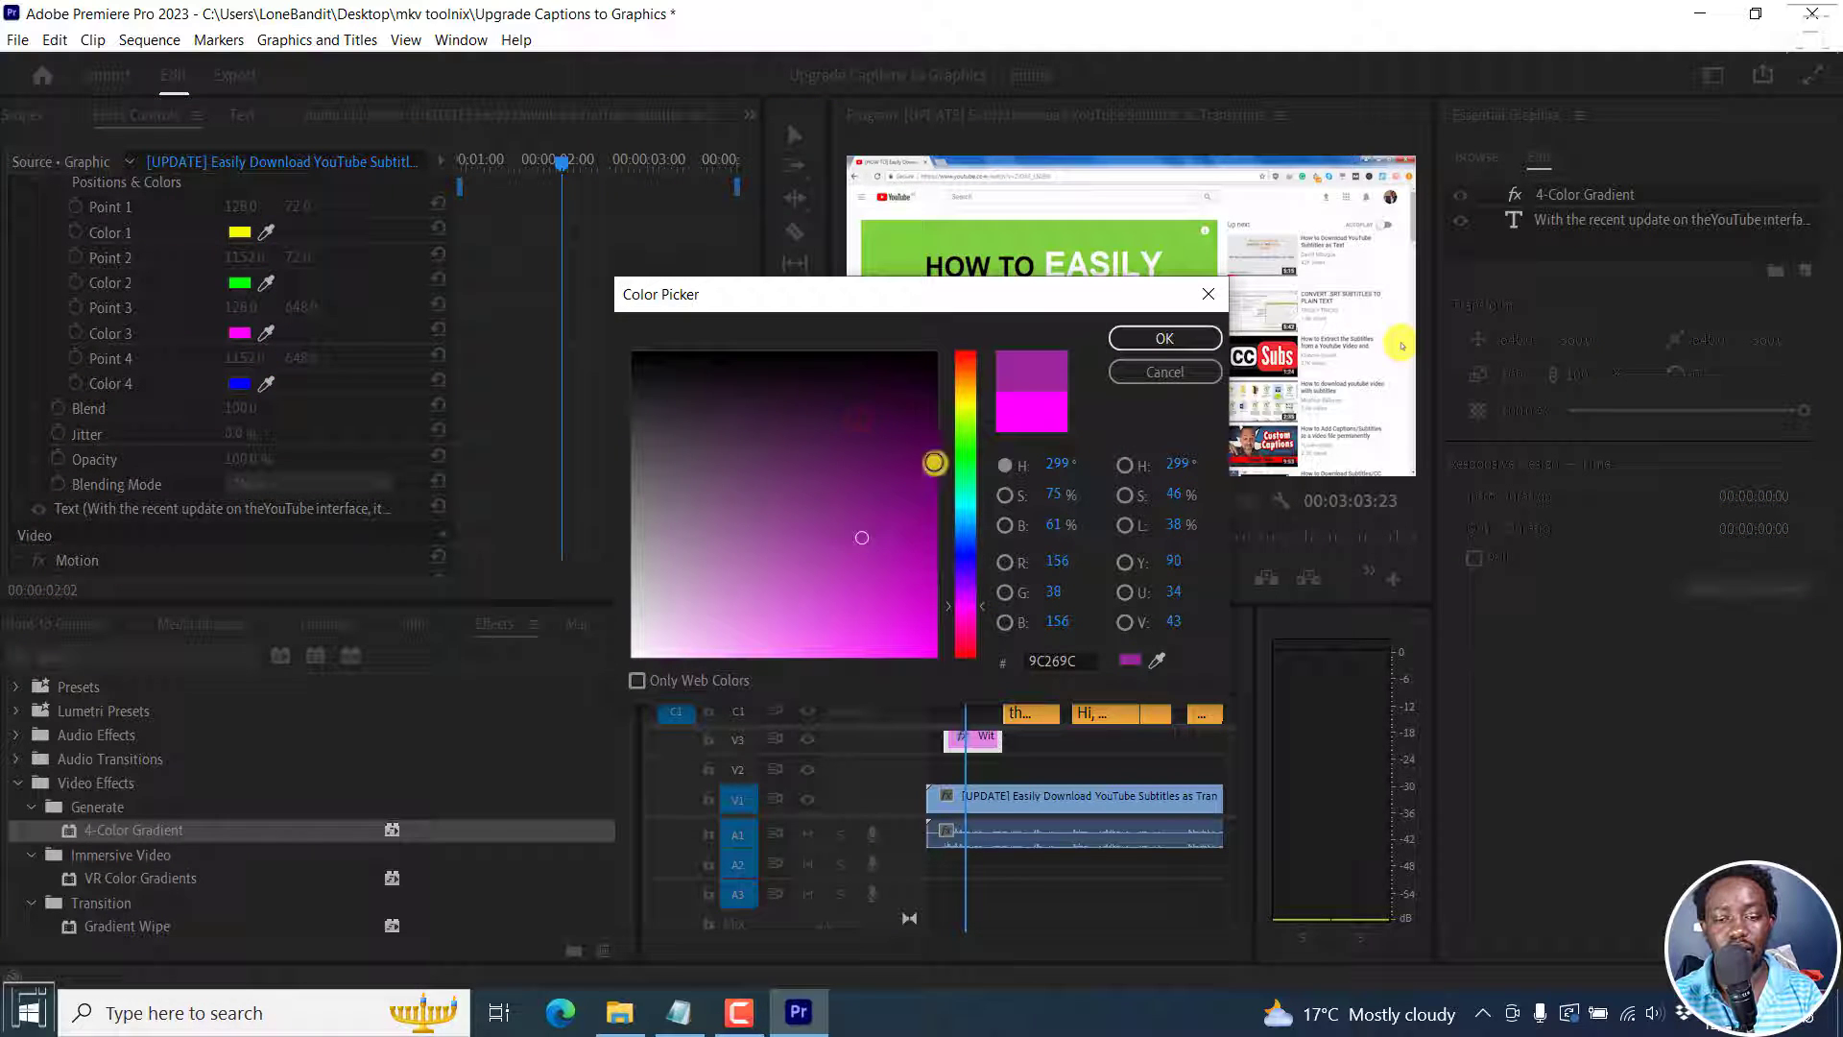
{"action": "left_click", "coordinate": [975, 389]}
{"action": "left_click", "coordinate": [1165, 338]}
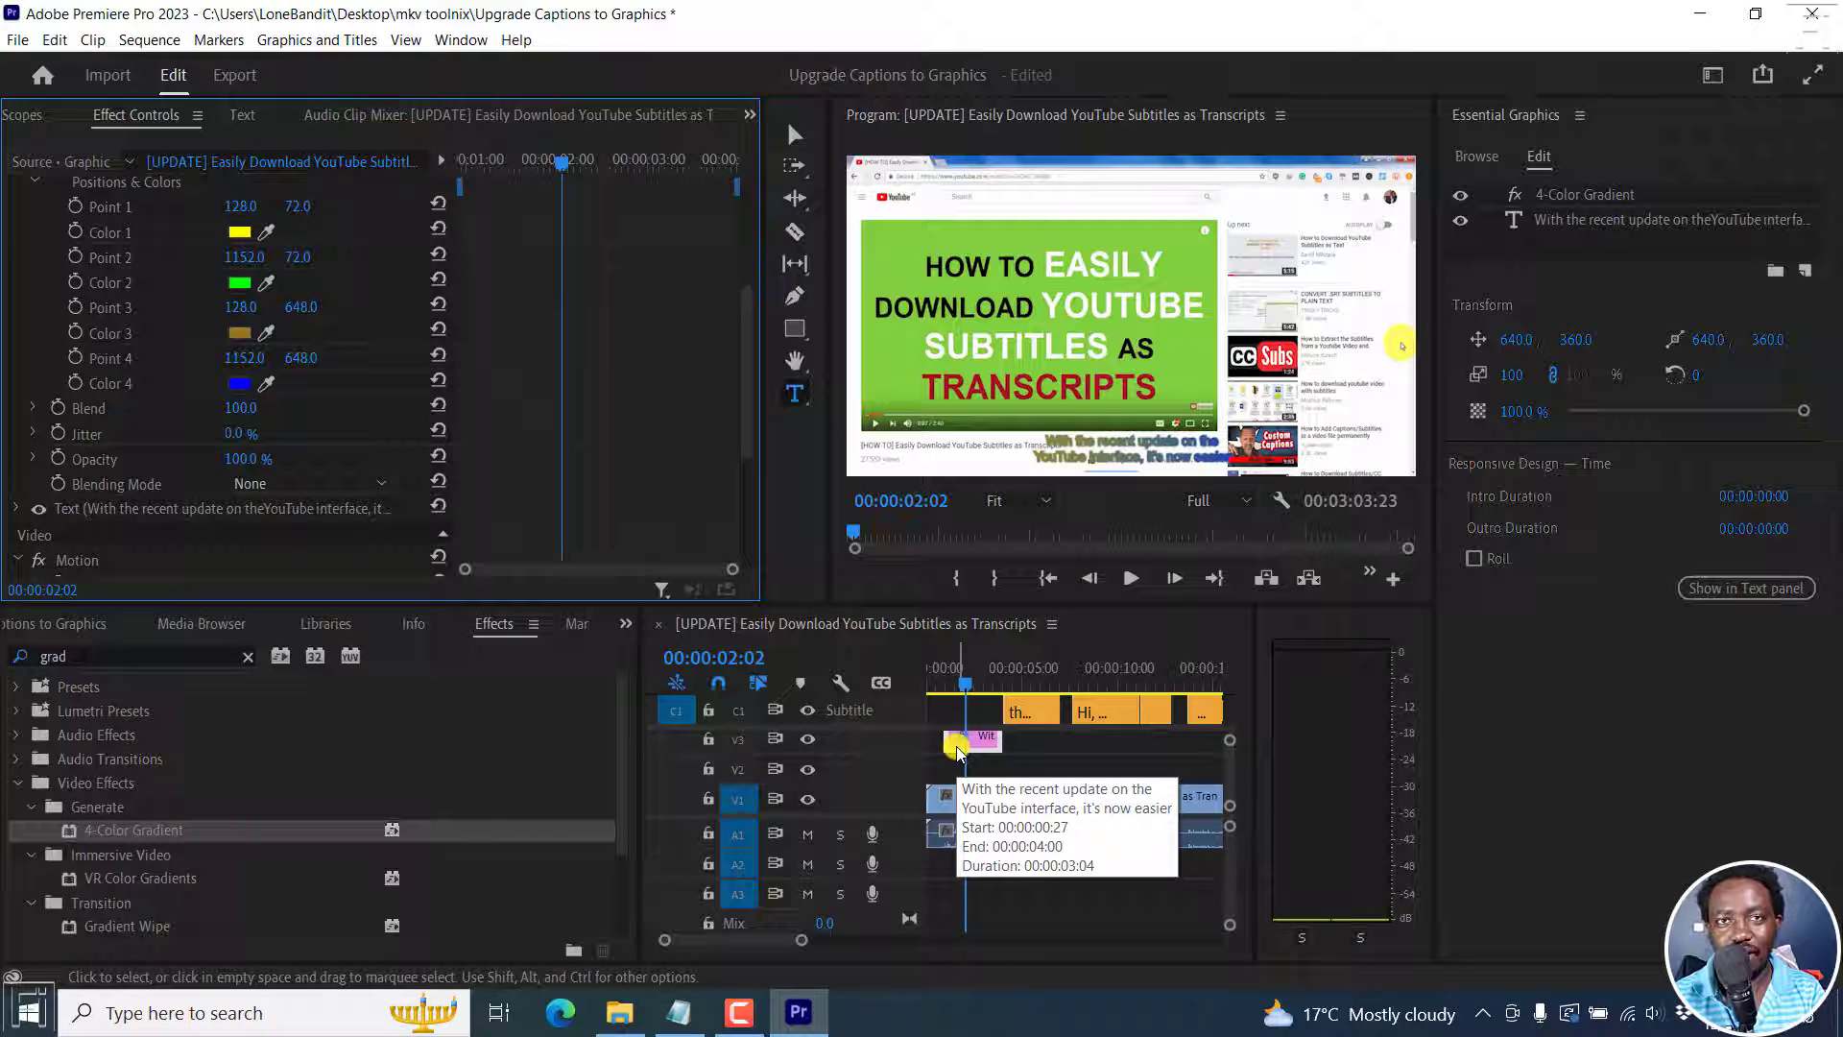
Clear the 'grad' search and add a Cross Zoom transition to the start of the V3 caption graphic
{"action": "left_click", "coordinate": [143, 656]}
{"action": "left_click", "coordinate": [244, 658]}
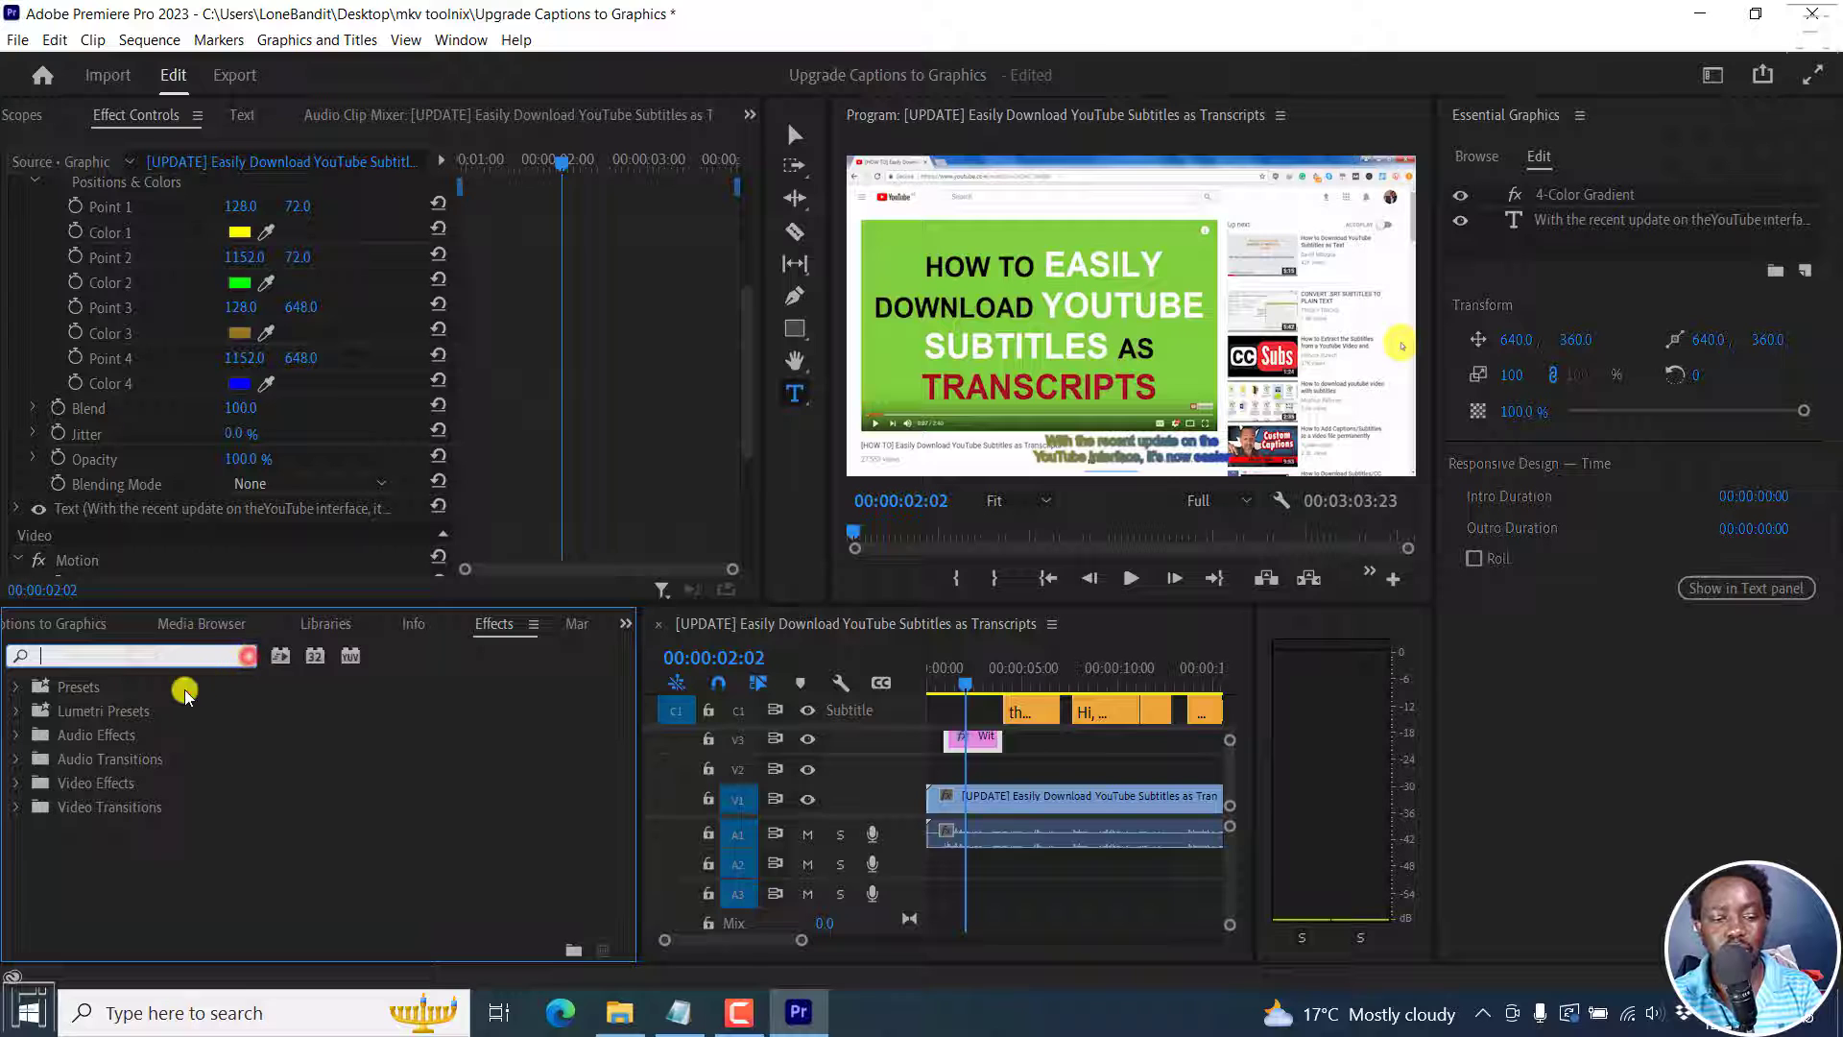
{"action": "left_click", "coordinate": [14, 809]}
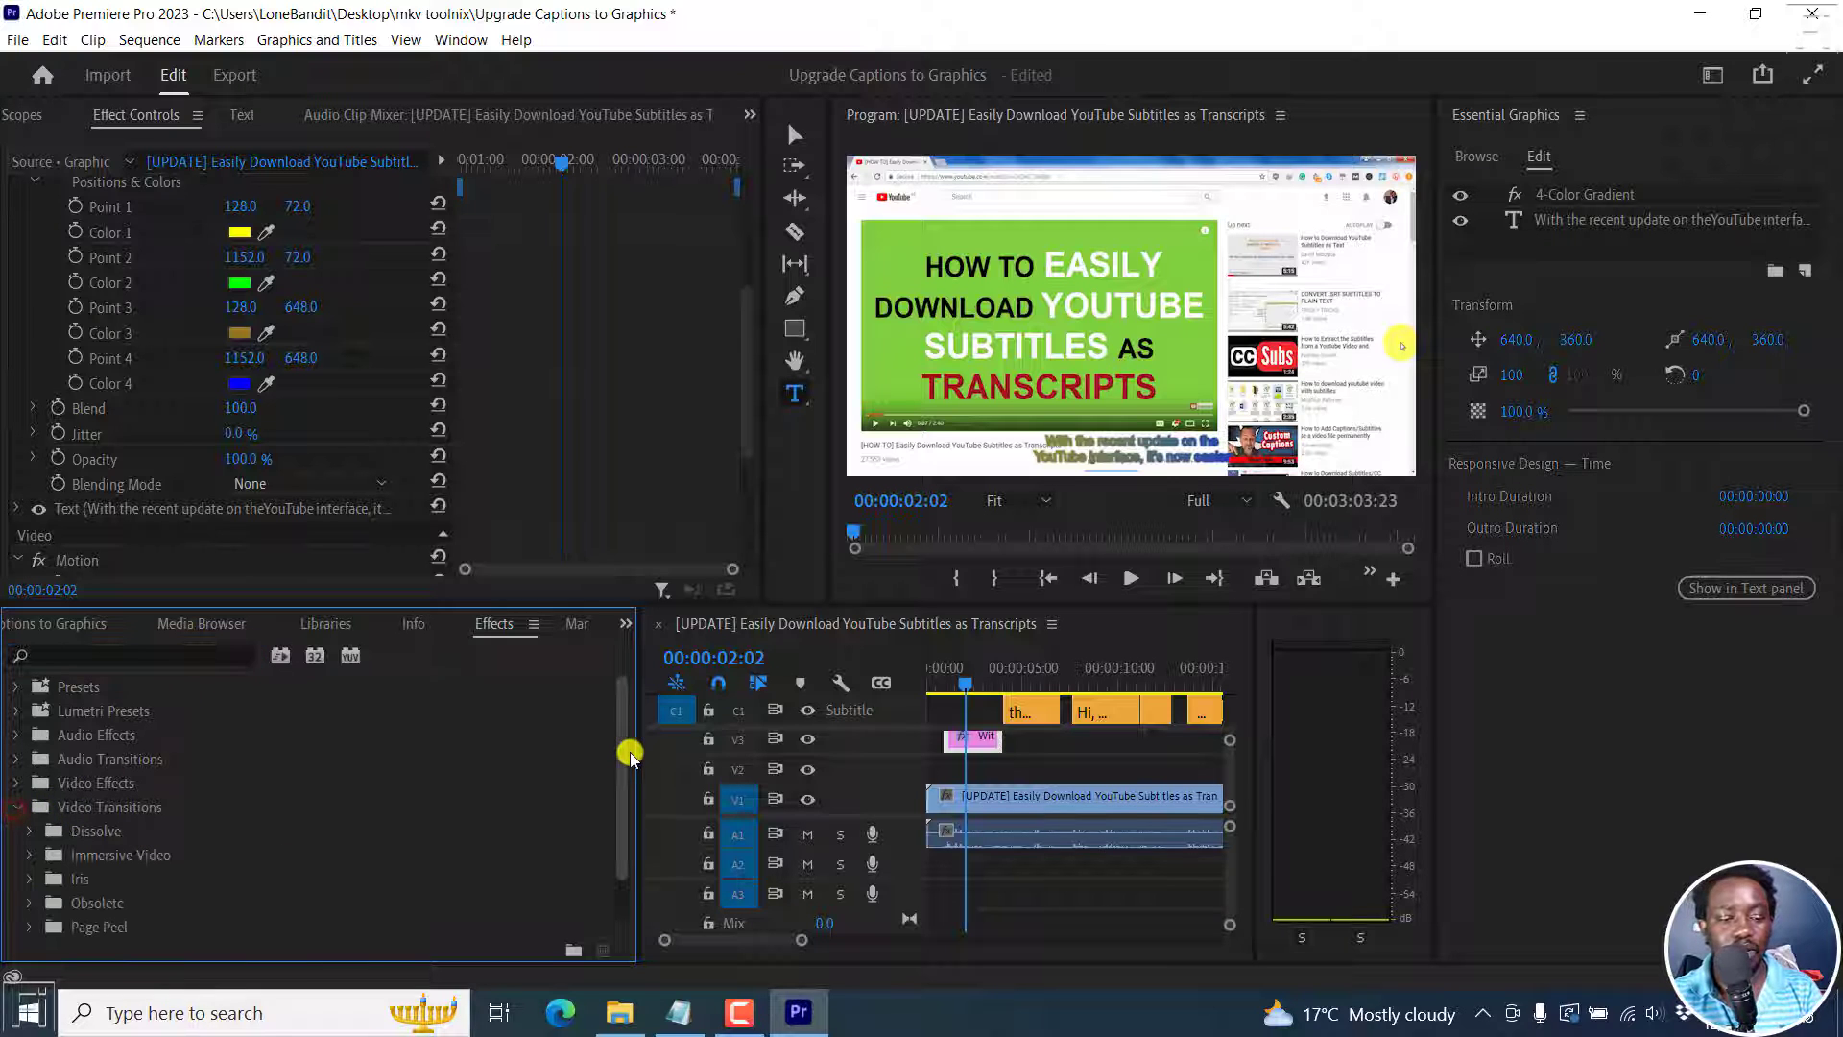
{"action": "scroll", "coordinate": [624, 734], "scroll_direction": "down", "scroll_amount": 2}
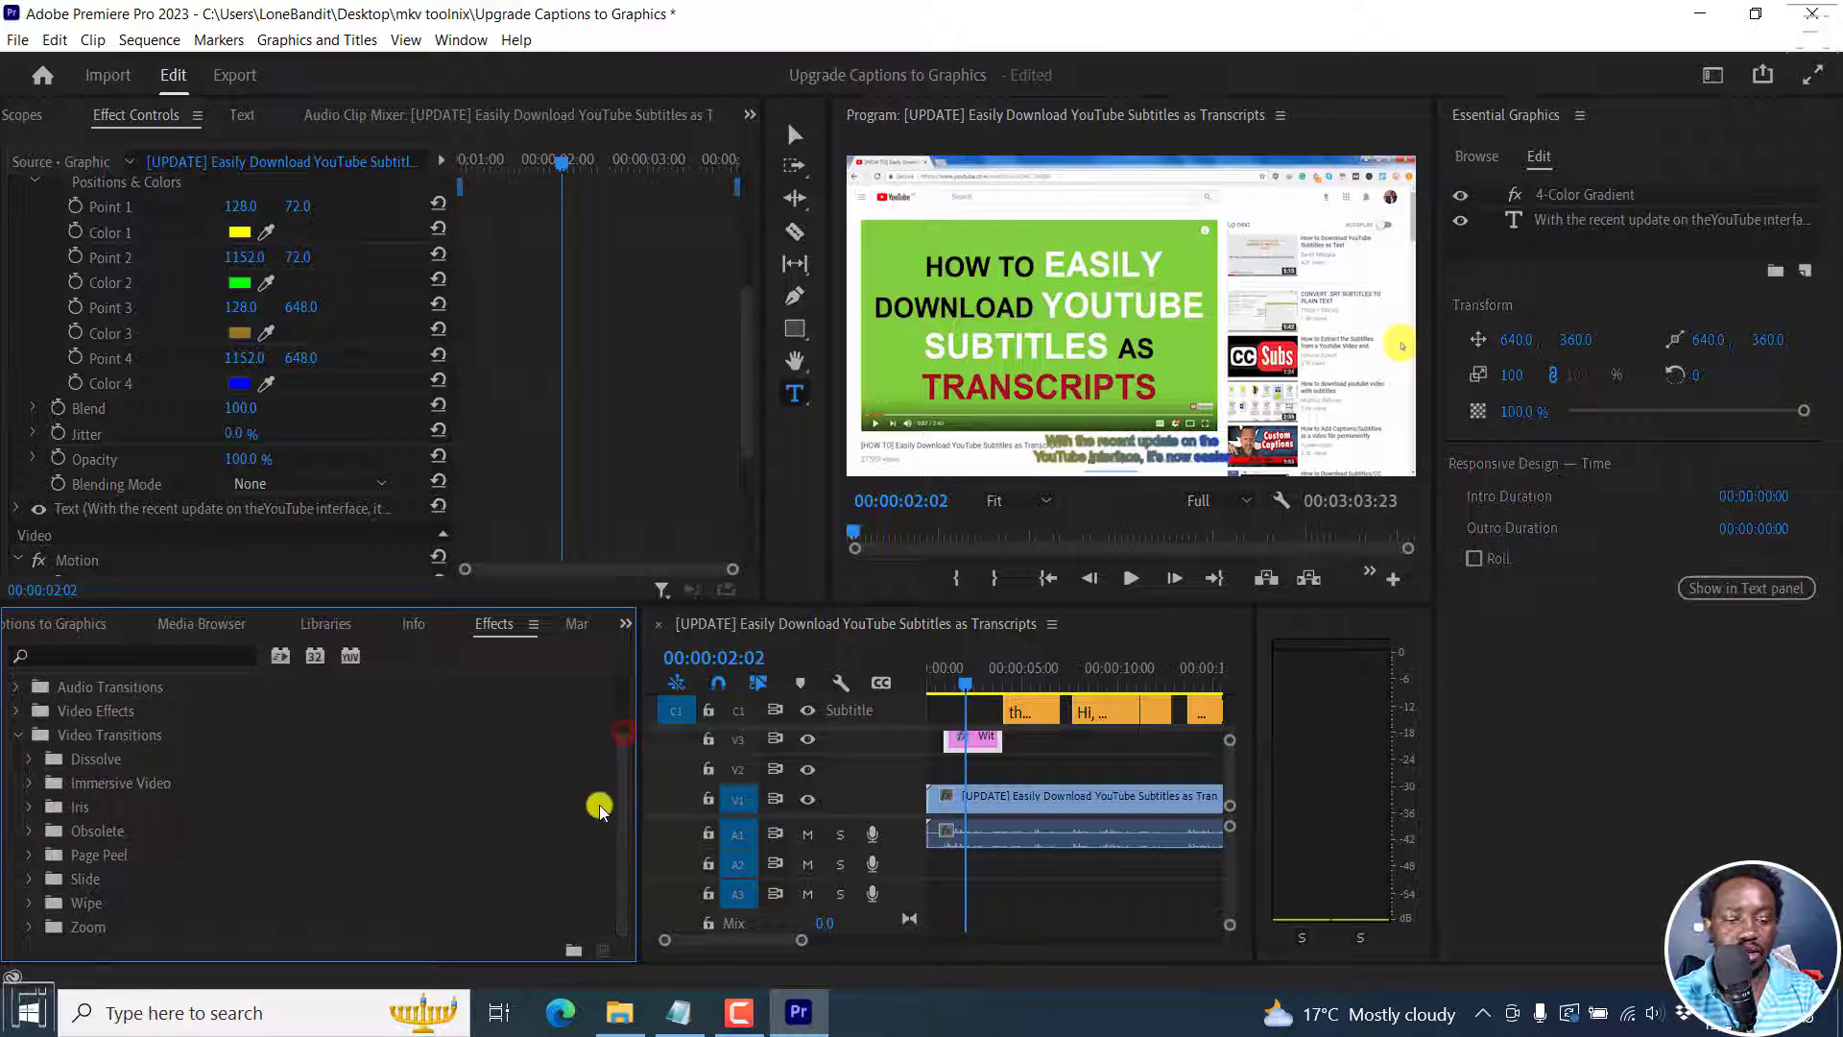
{"action": "left_click", "coordinate": [28, 928]}
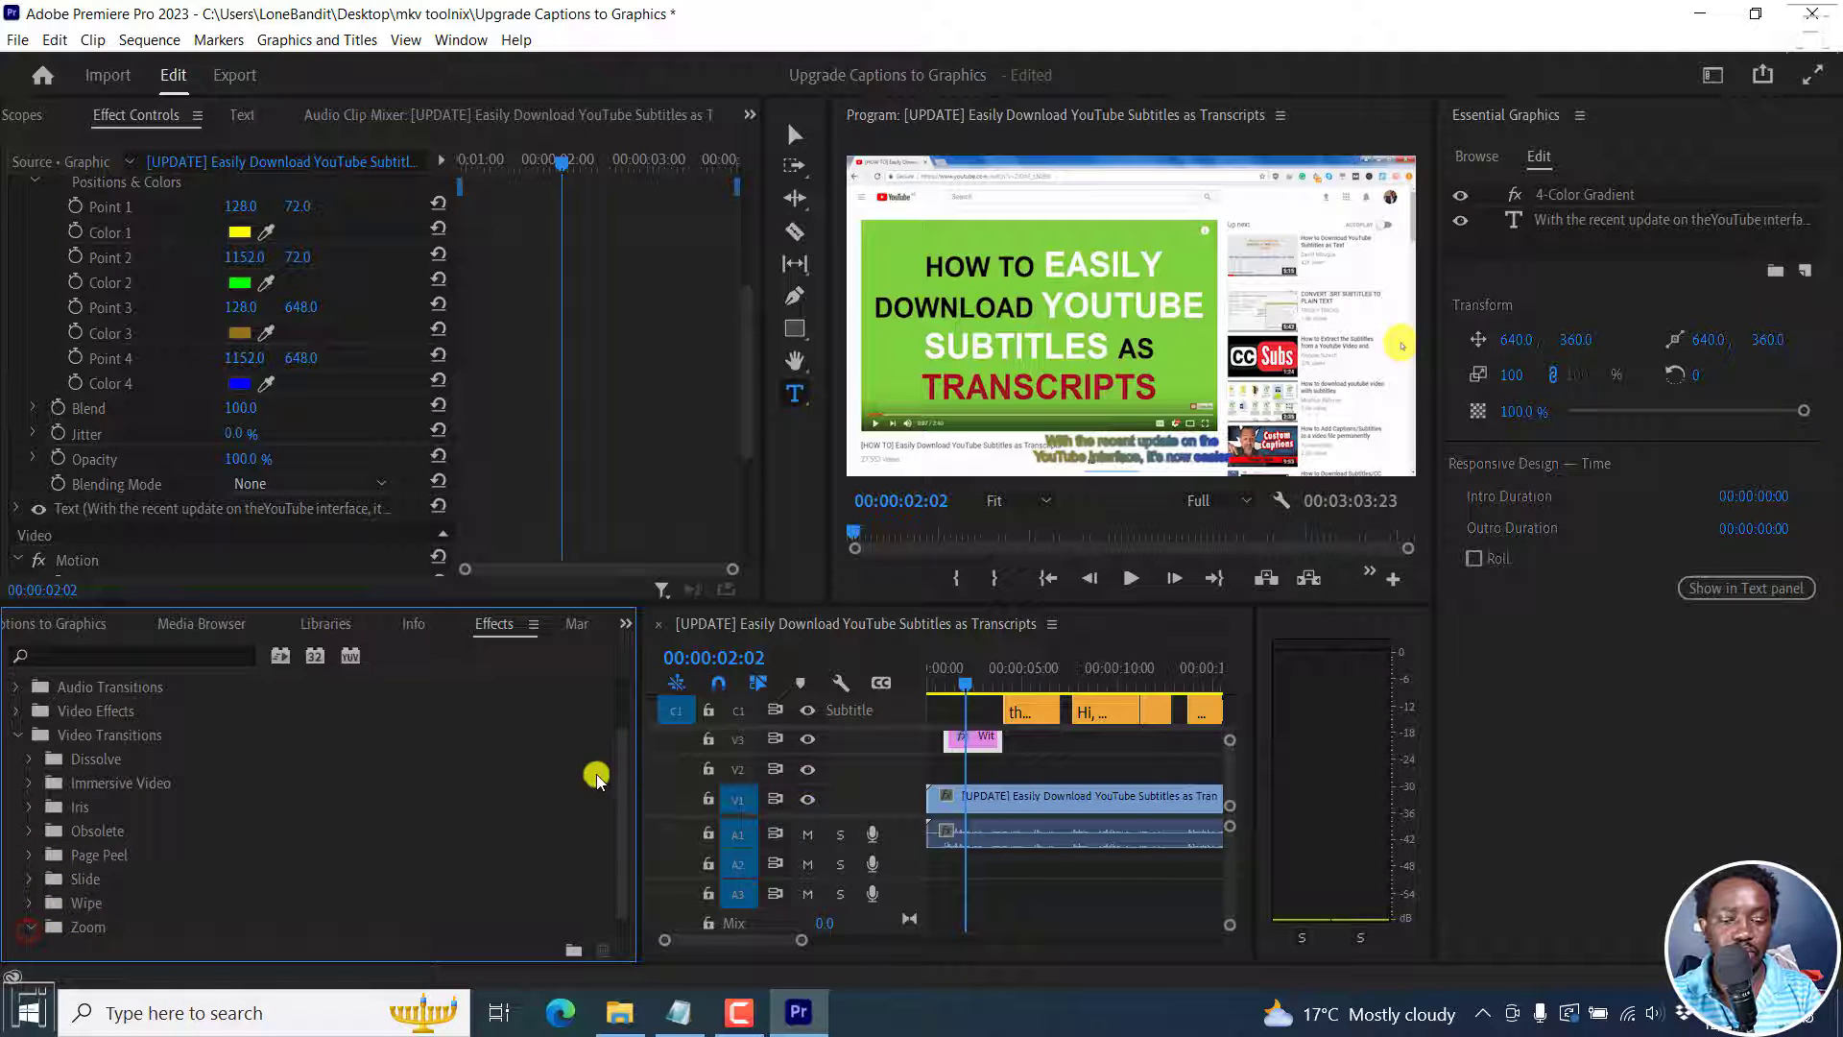
{"action": "left_click_drag", "start_coordinate": [625, 751], "coordinate": [625, 832]}
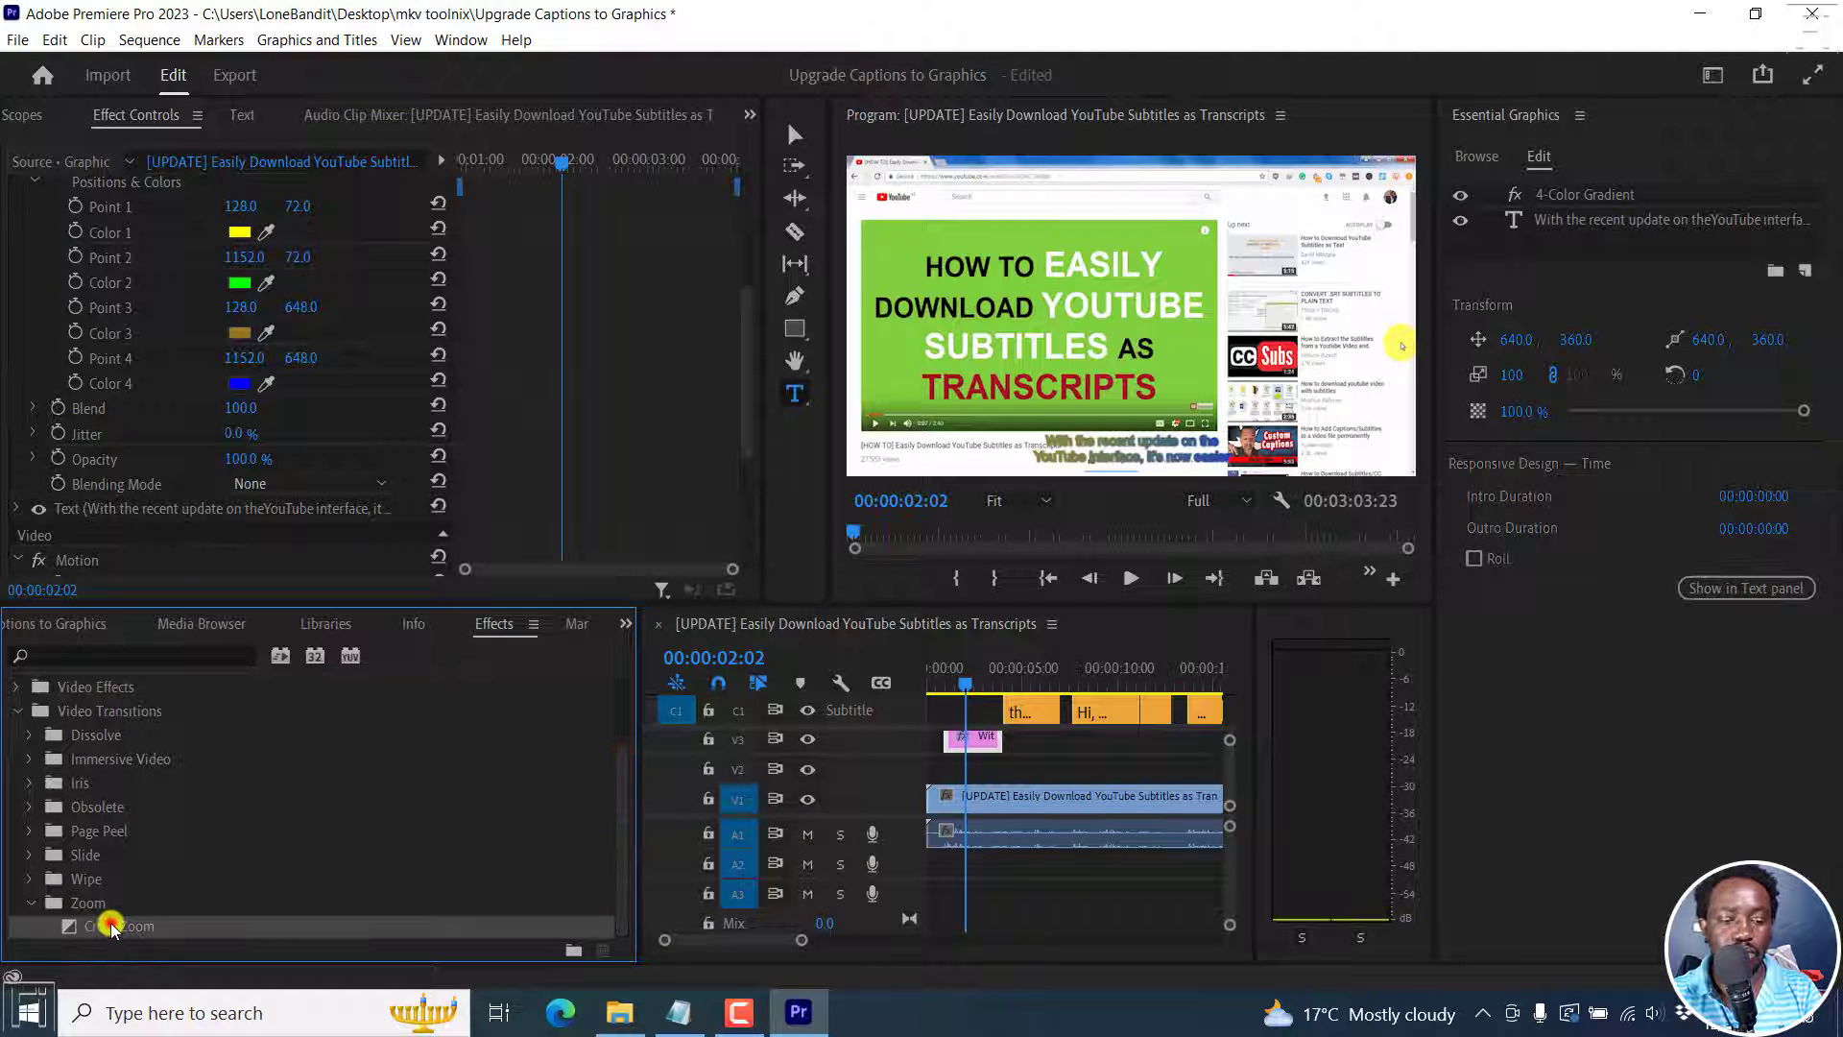
{"action": "left_click_drag", "start_coordinate": [111, 925], "coordinate": [955, 737]}
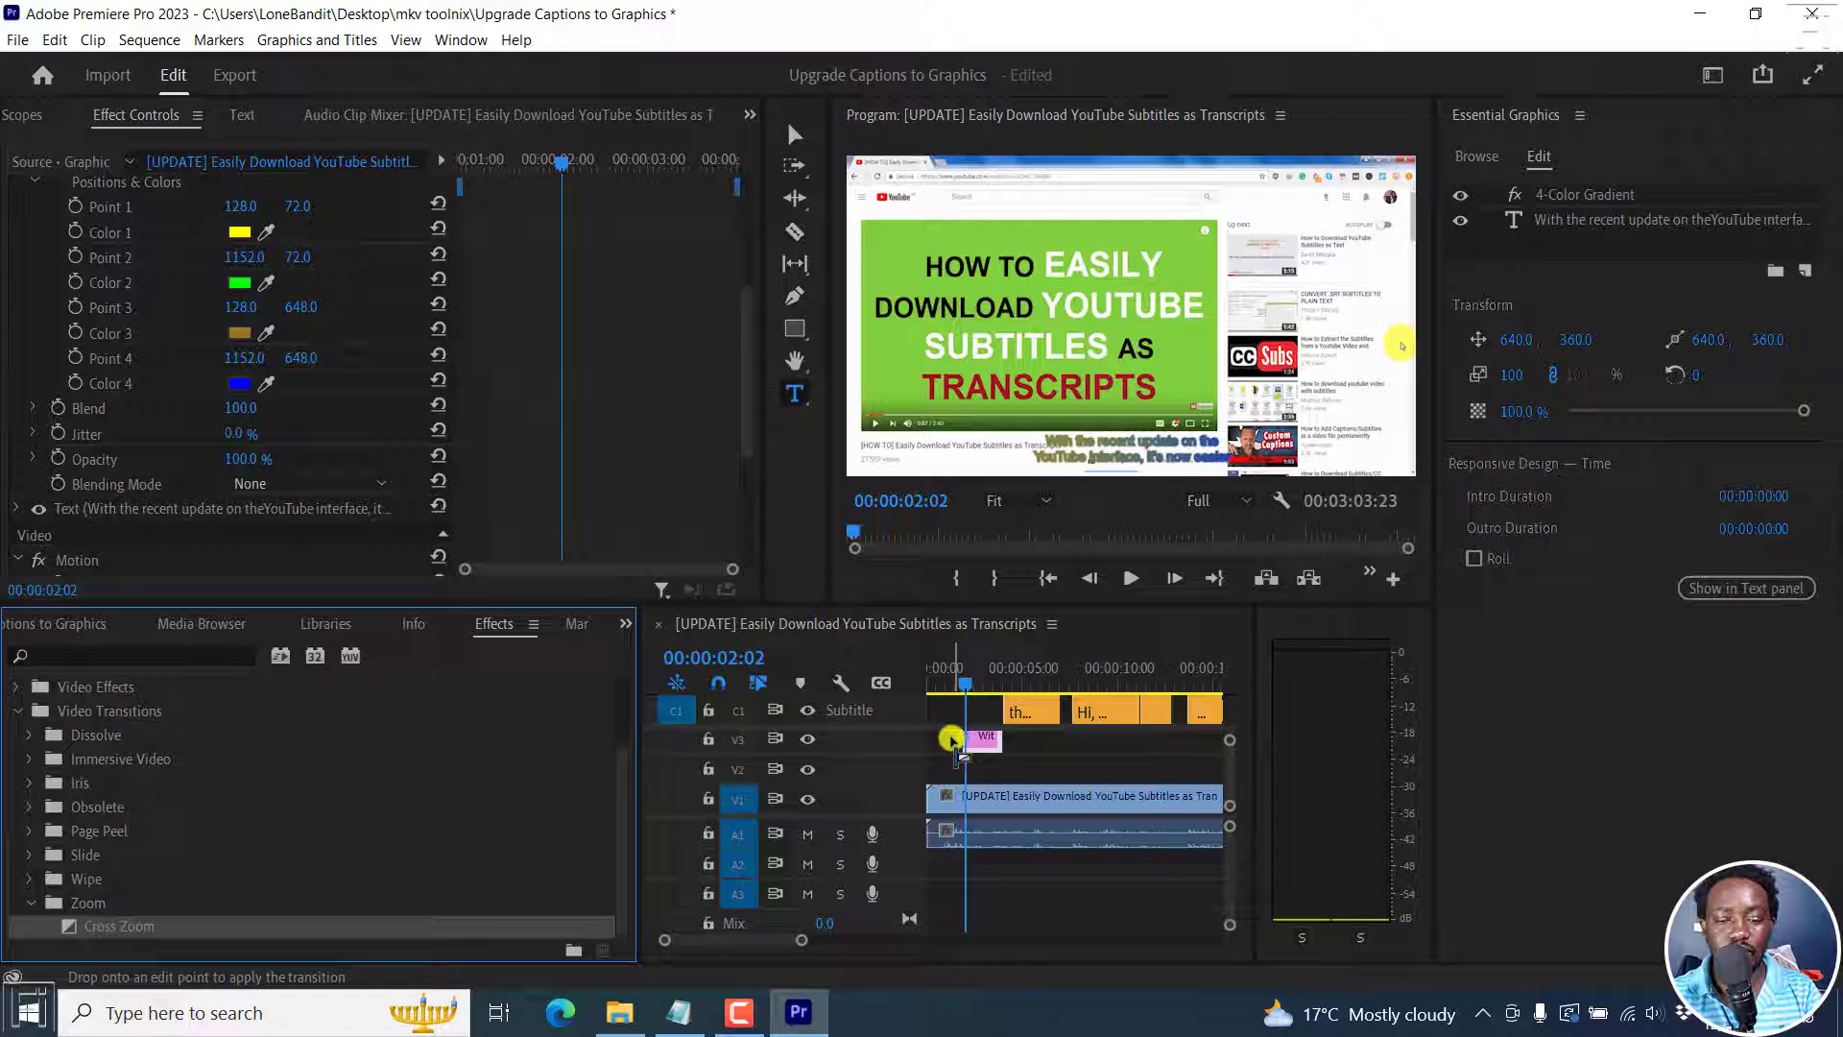
Return the playhead to the sequence start and make the Program monitor taller and wider
{"action": "left_click", "coordinate": [932, 678]}
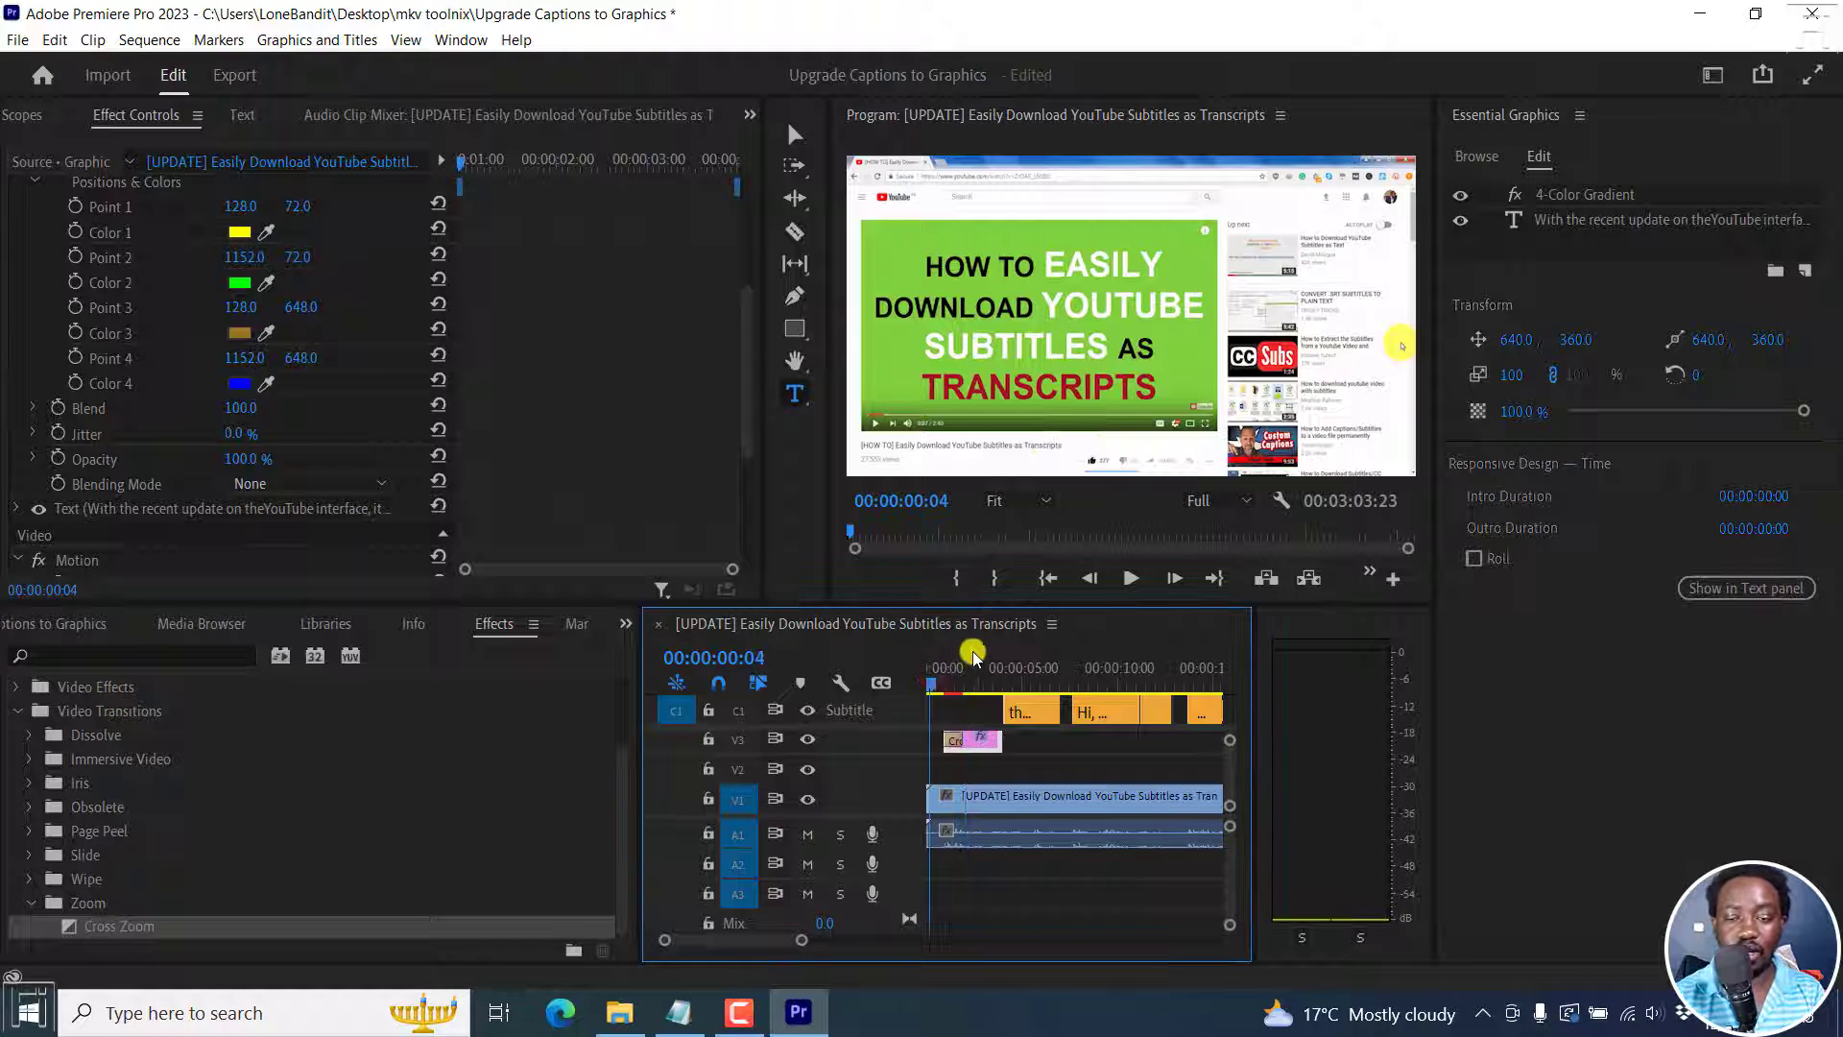
{"action": "left_click_drag", "start_coordinate": [907, 606], "coordinate": [873, 711]}
{"action": "left_click_drag", "start_coordinate": [829, 567], "coordinate": [618, 553]}
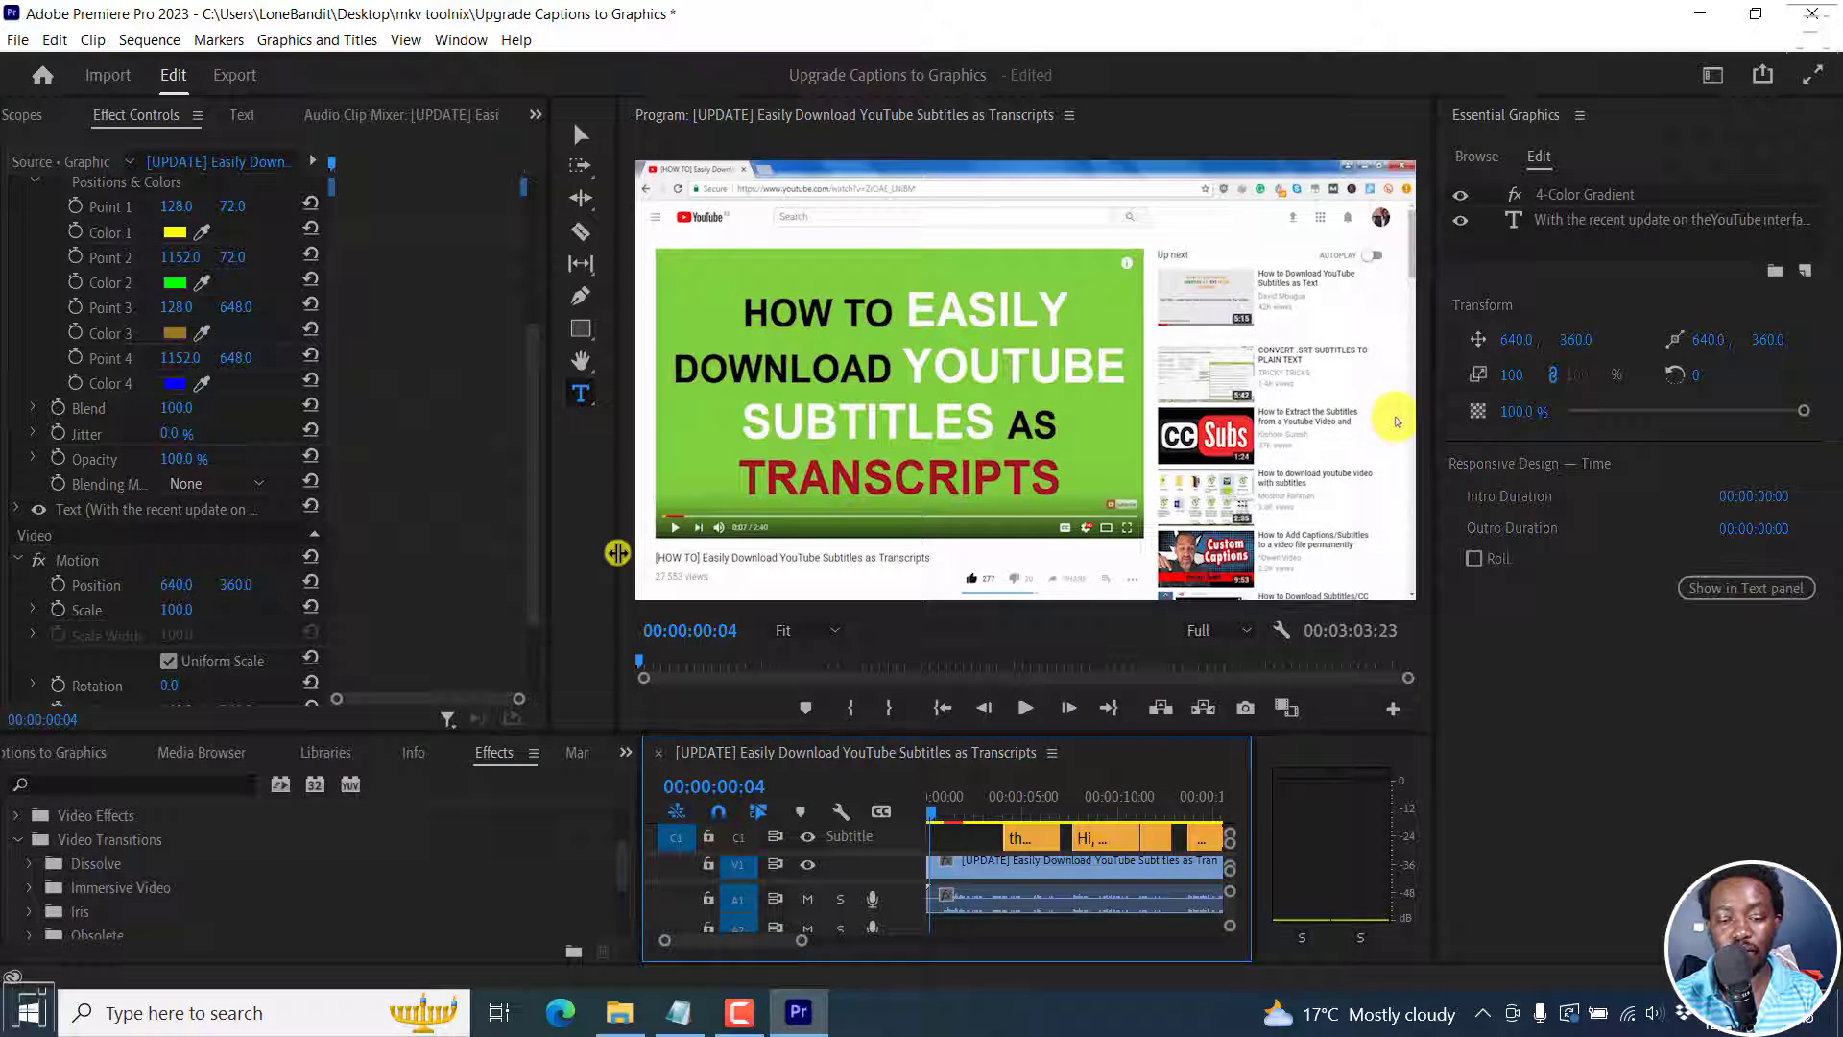
Play the sequence from the start and stop at 00:00:02:10 to preview the gradient caption
{"action": "key", "text": "space"}
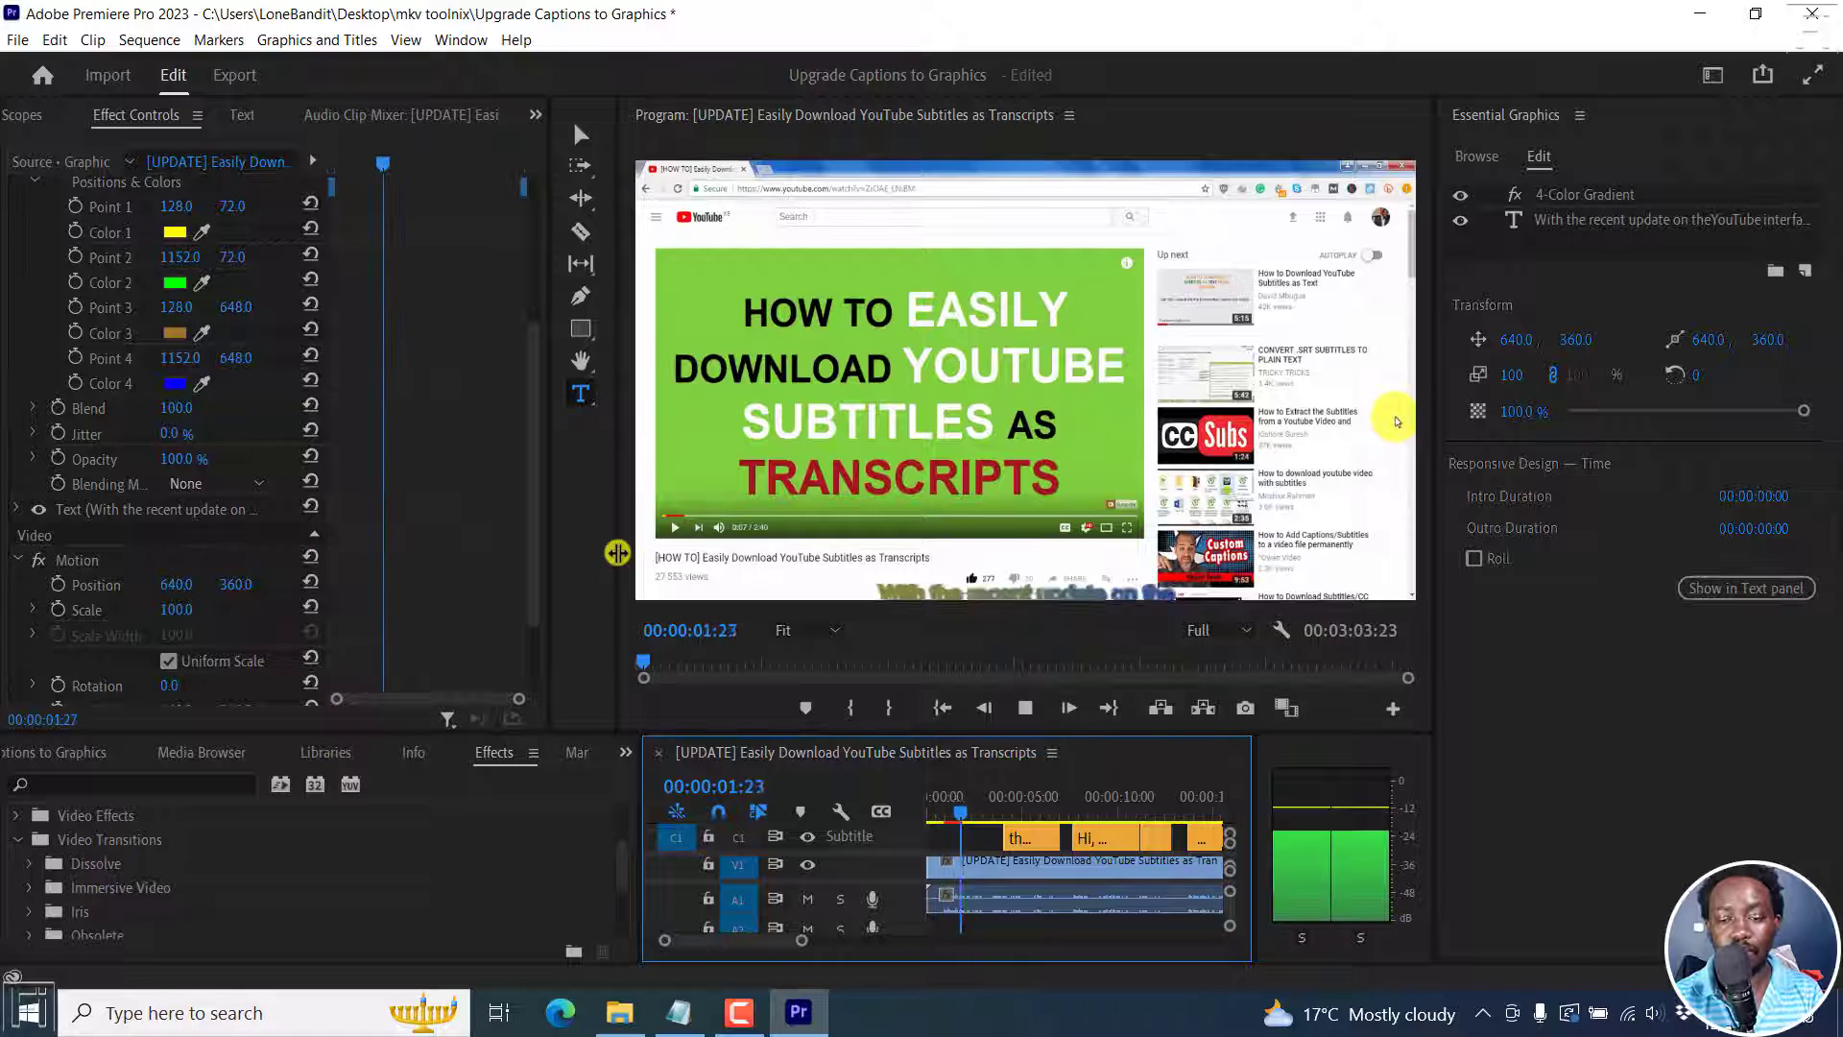
{"action": "key", "text": "space"}
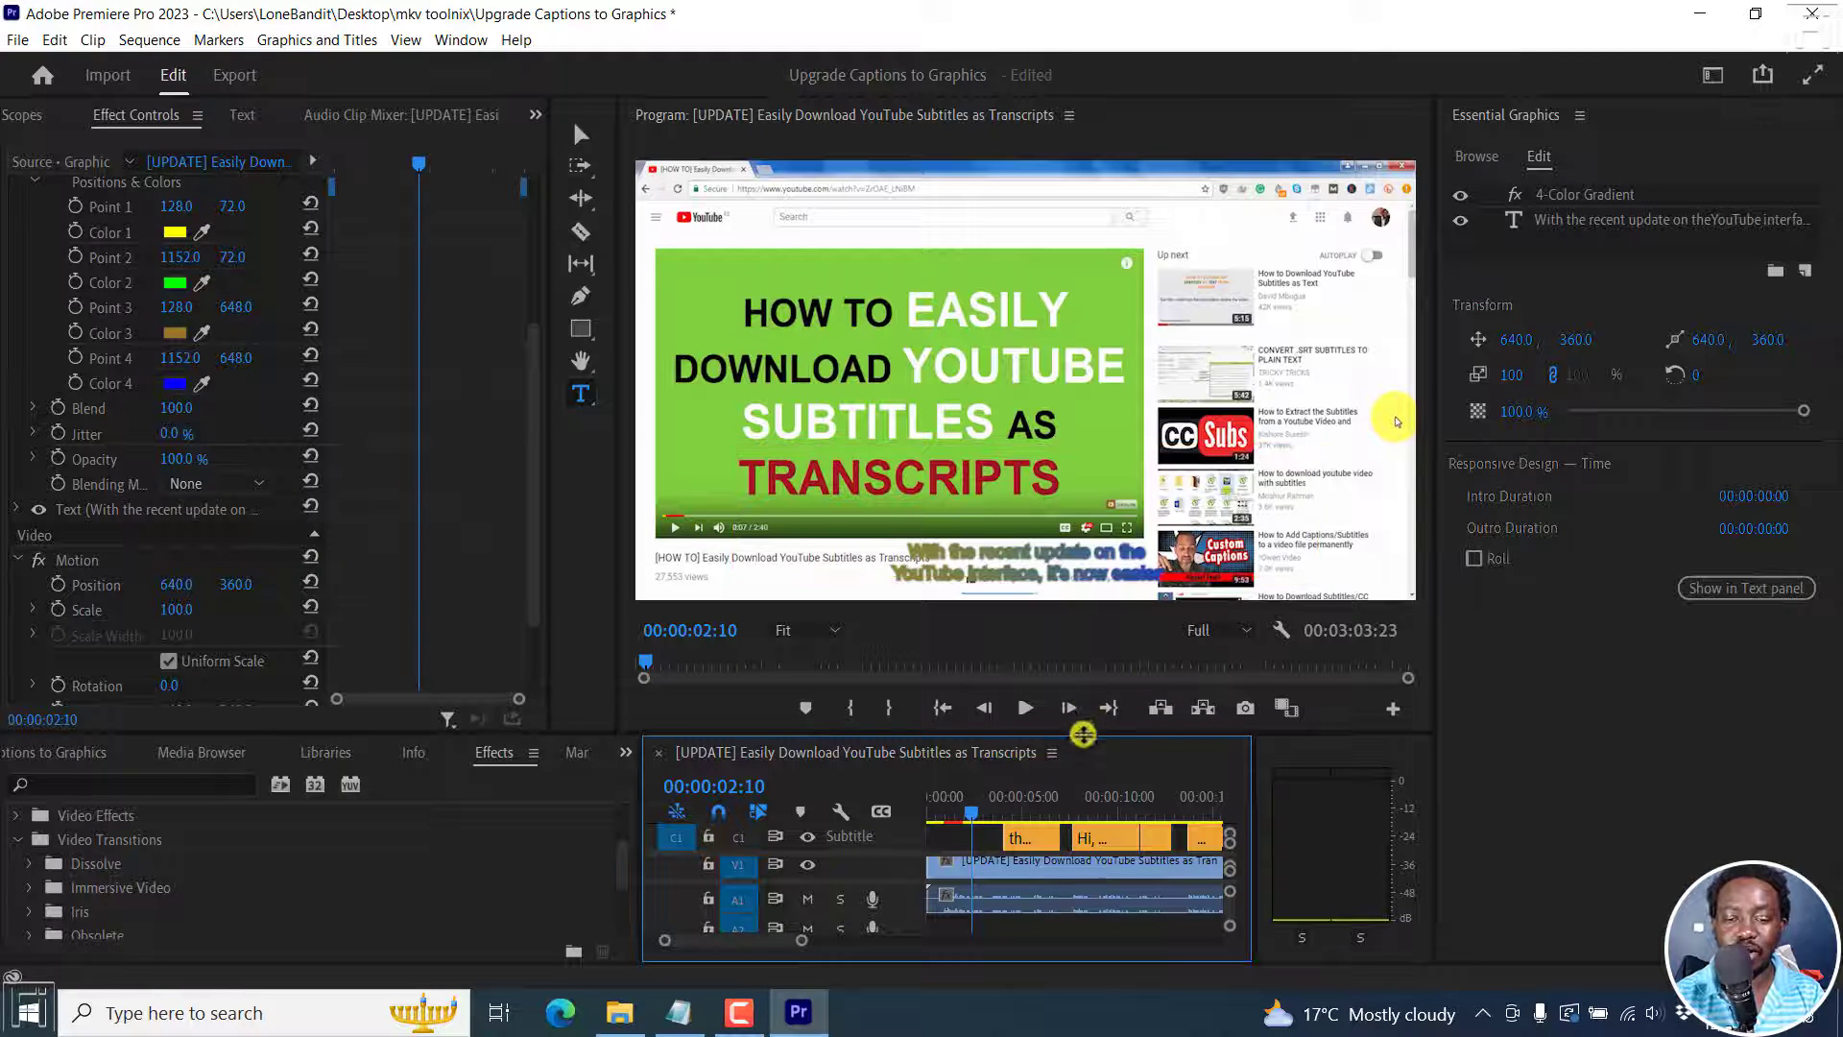
Undo the graphic upgrade so the caption returns to the Subtitle track, then zoom out to the whole sequence
{"action": "left_click_drag", "start_coordinate": [1083, 735], "coordinate": [1045, 519]}
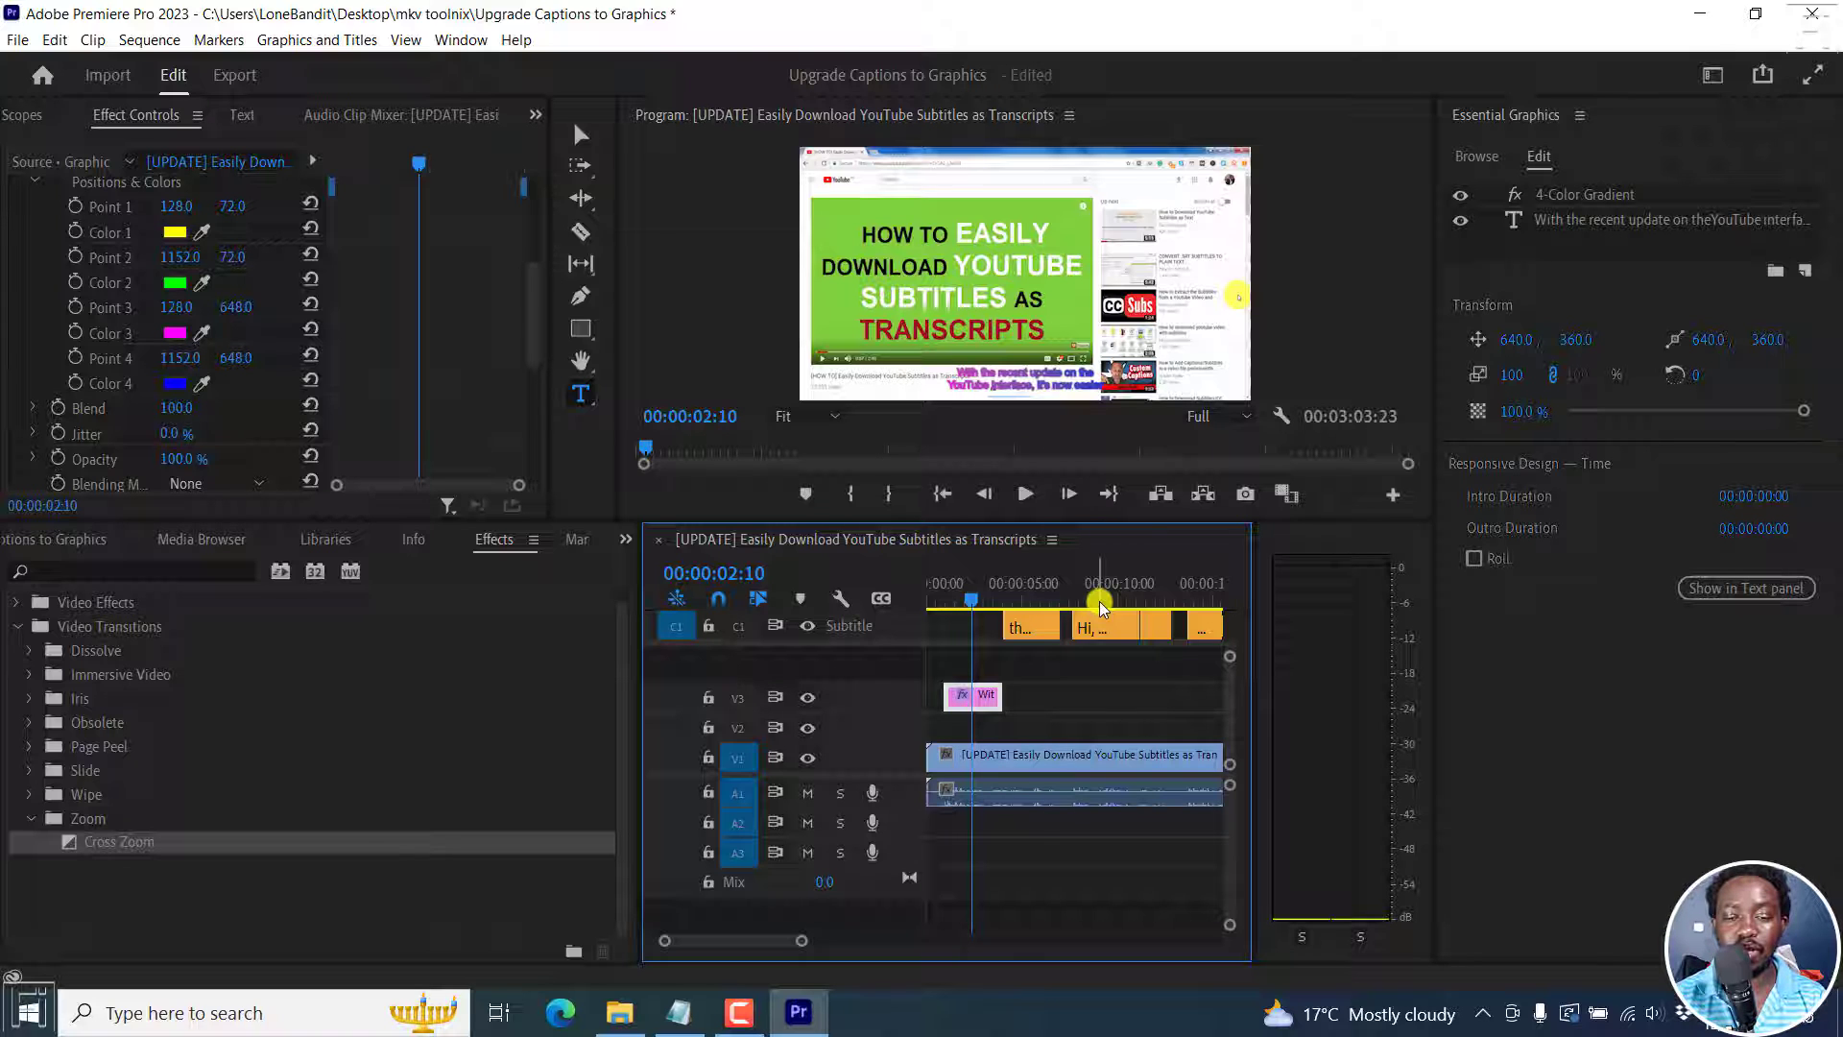
{"action": "key", "text": "ctrl+z"}
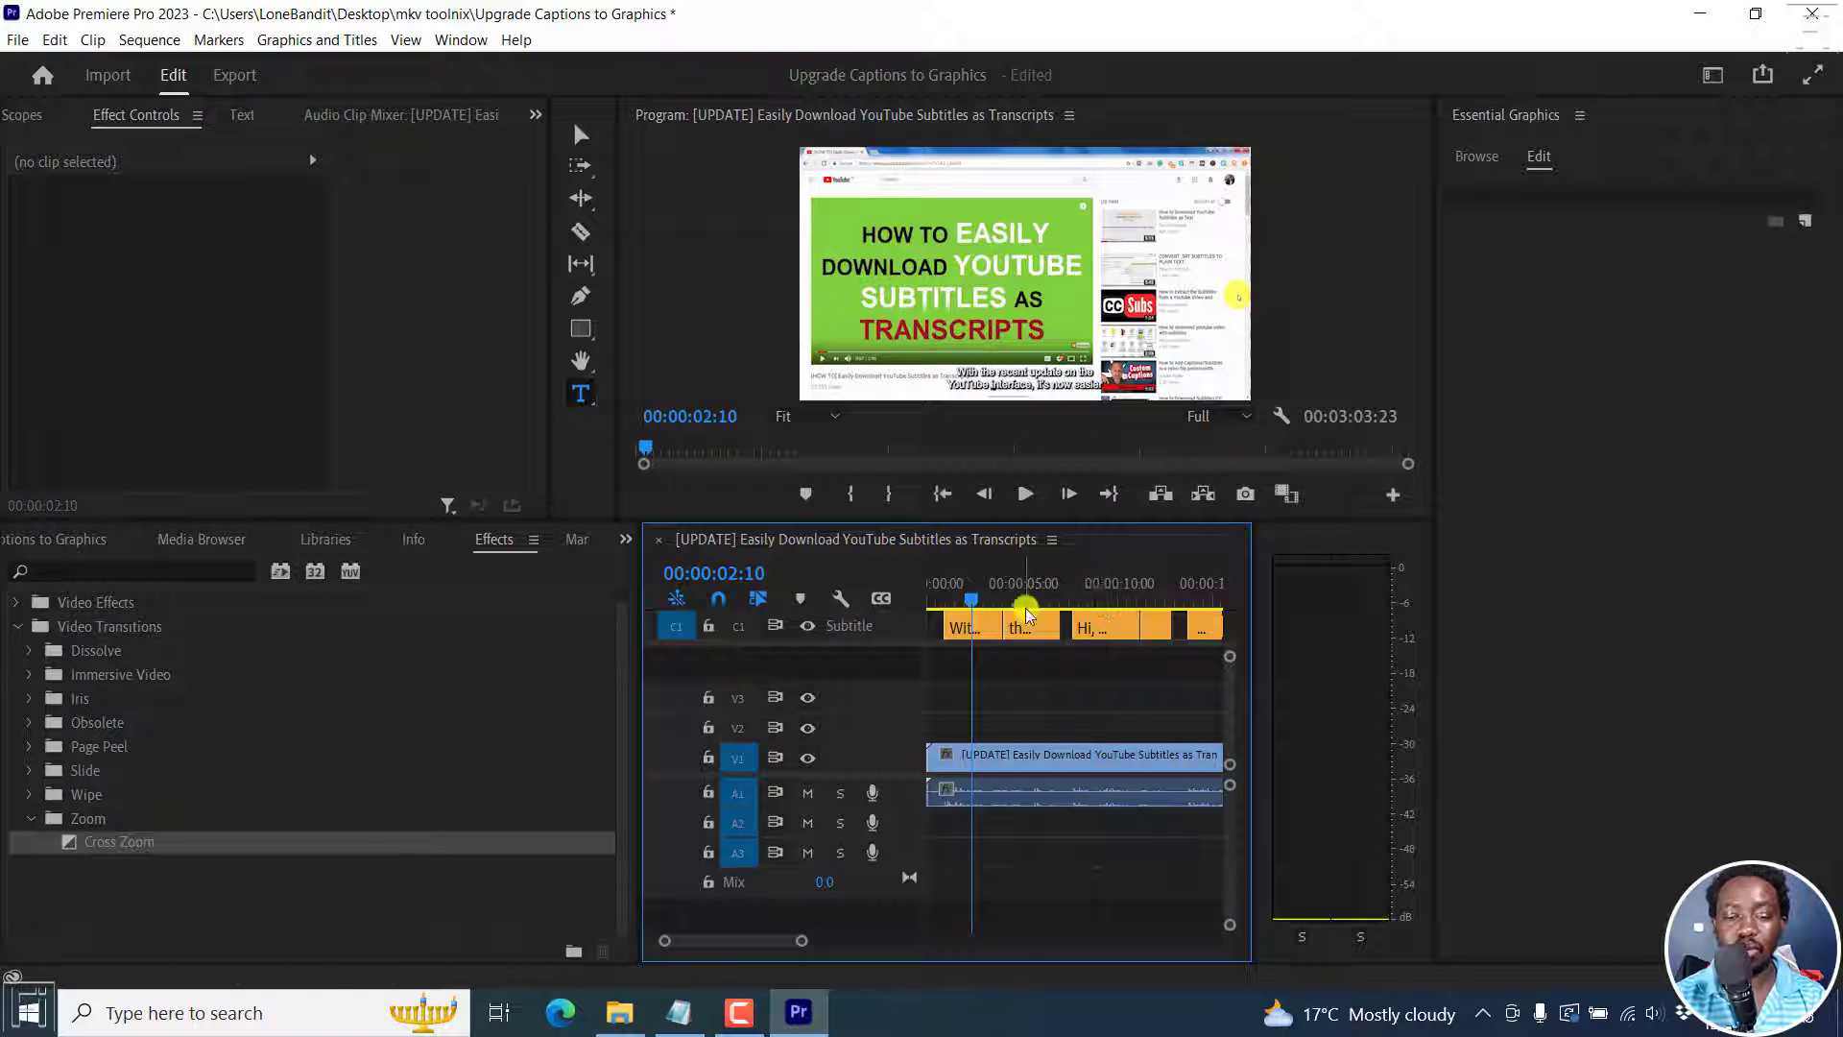
{"action": "left_click", "coordinate": [975, 626]}
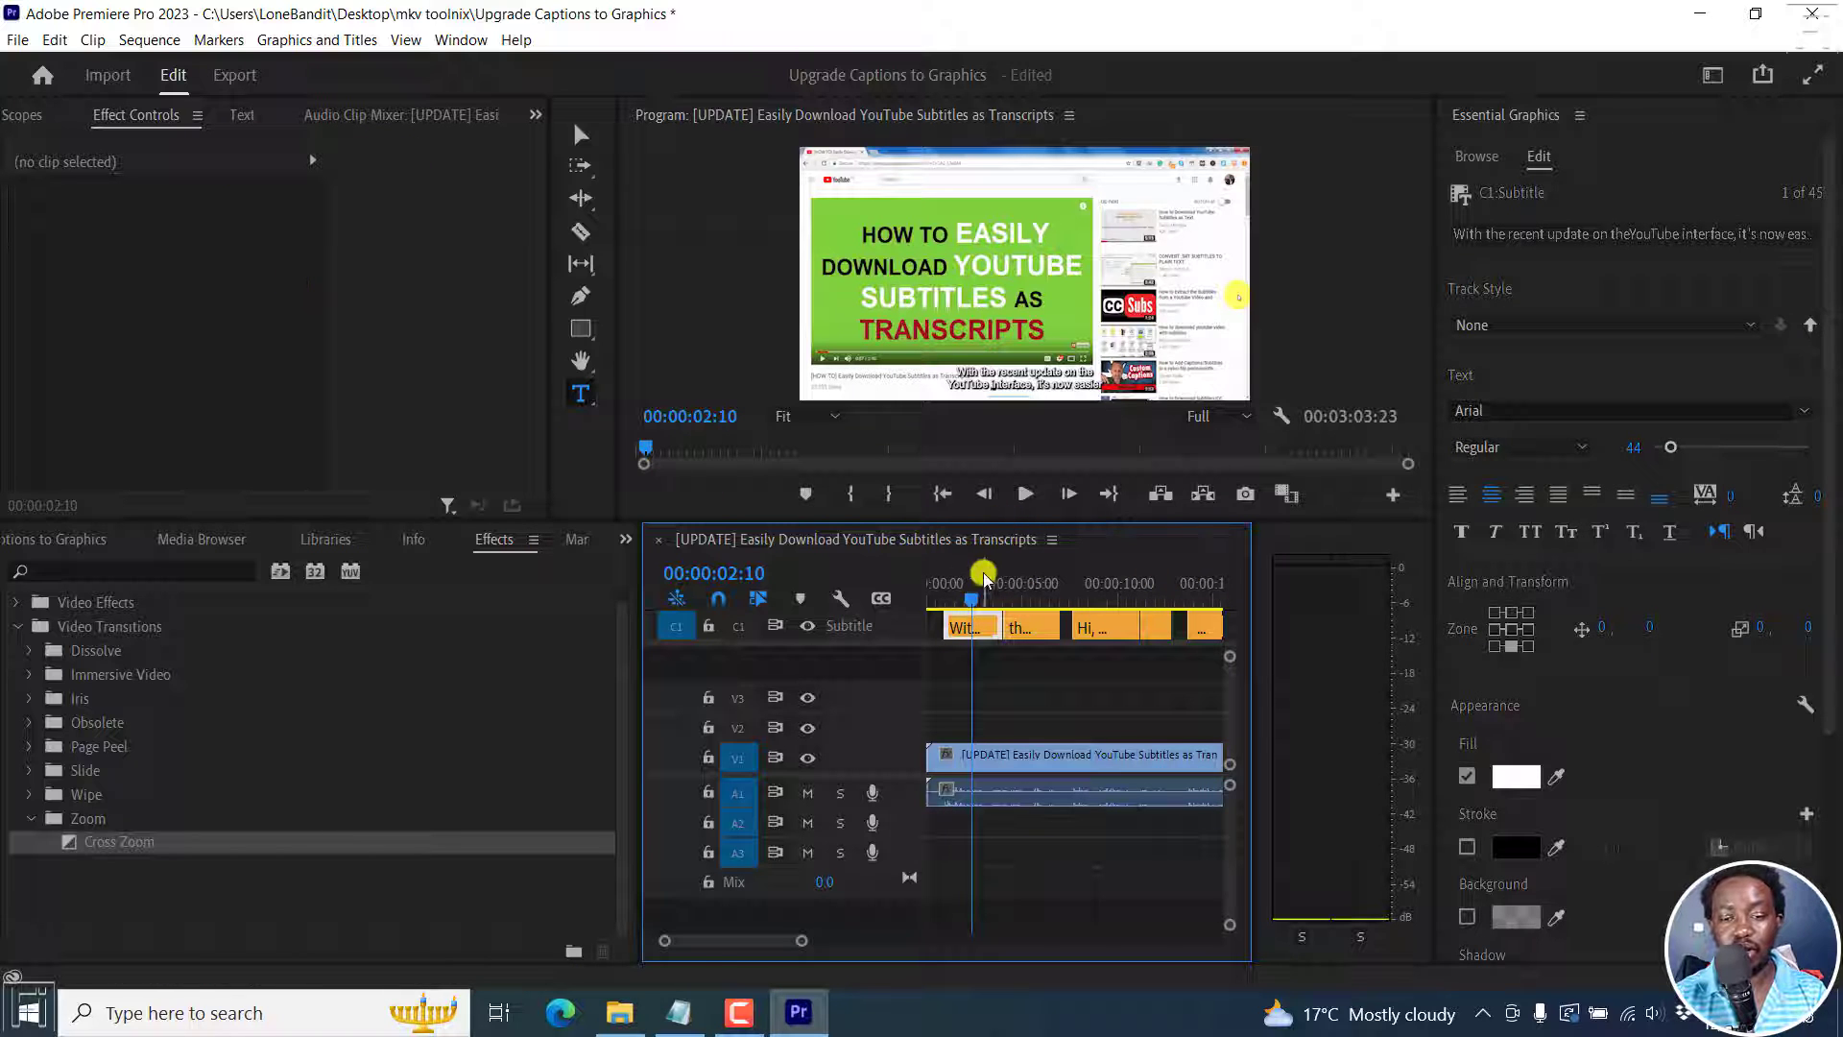
{"action": "left_click_drag", "start_coordinate": [1255, 547], "coordinate": [1374, 572]}
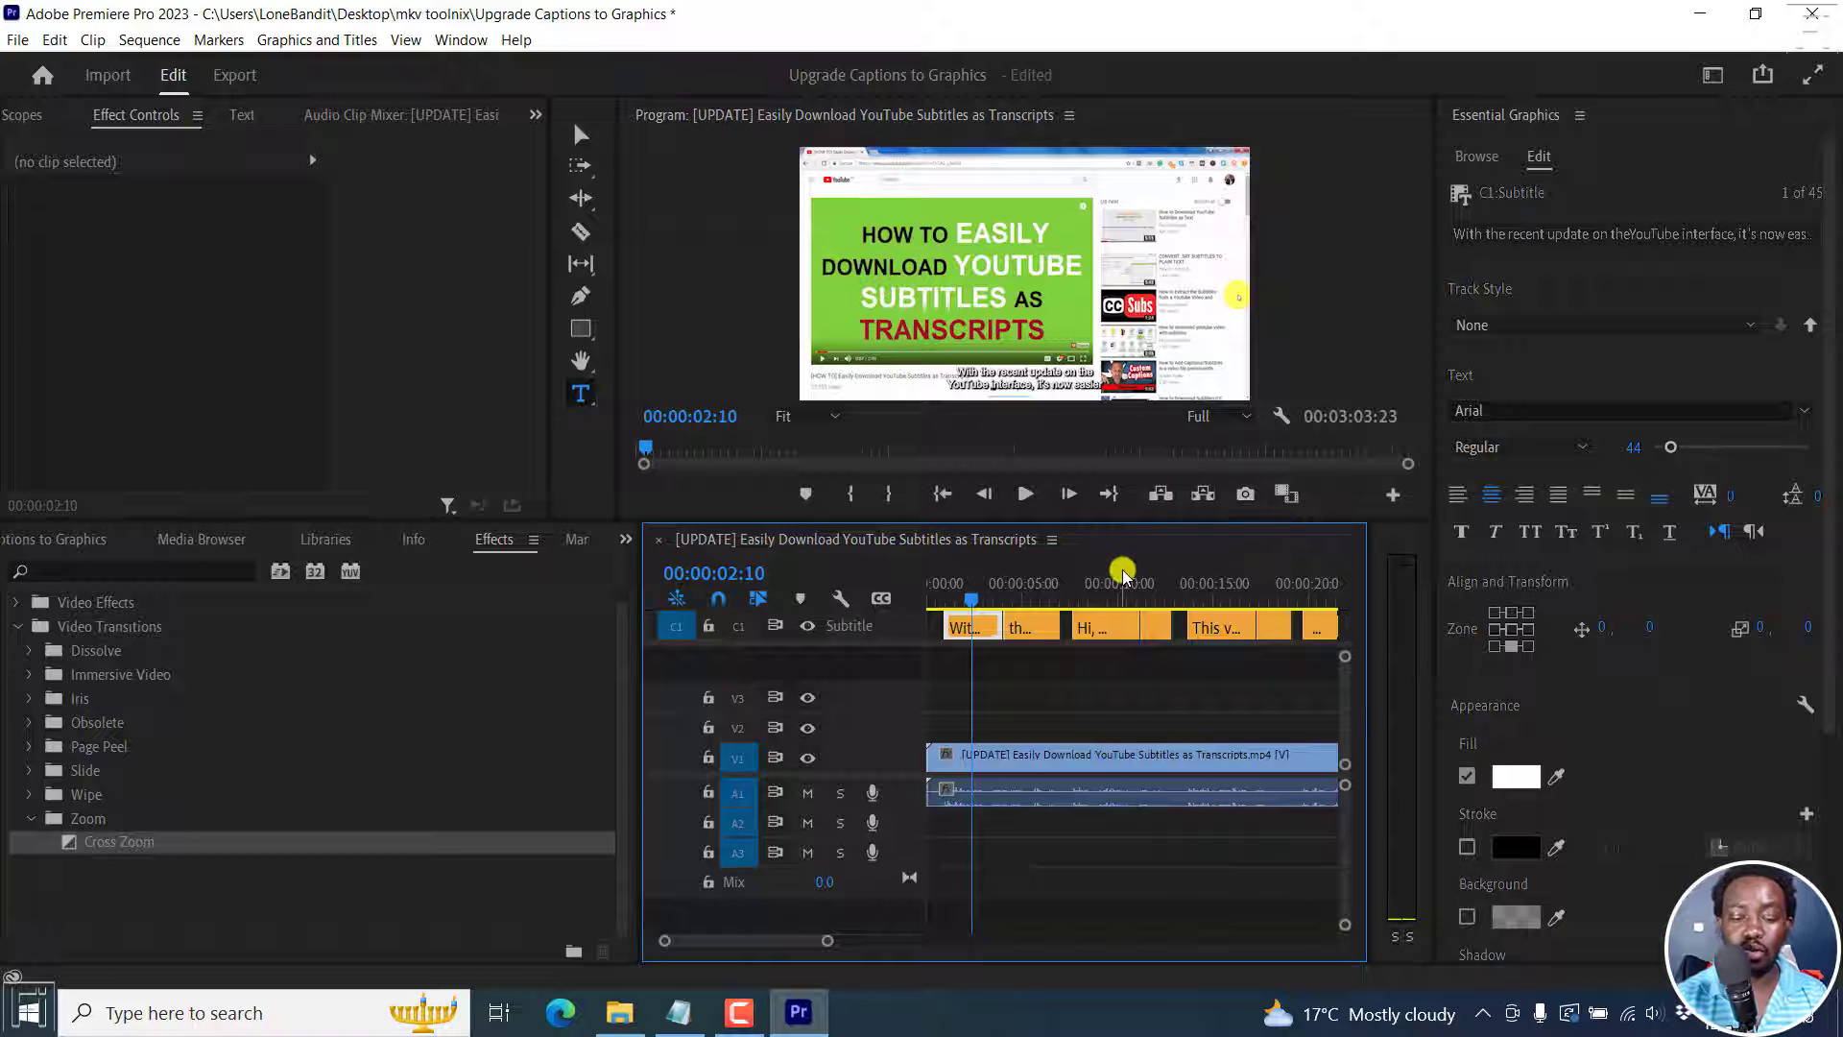
{"action": "key", "text": "backslash"}
{"action": "key", "text": "minus"}
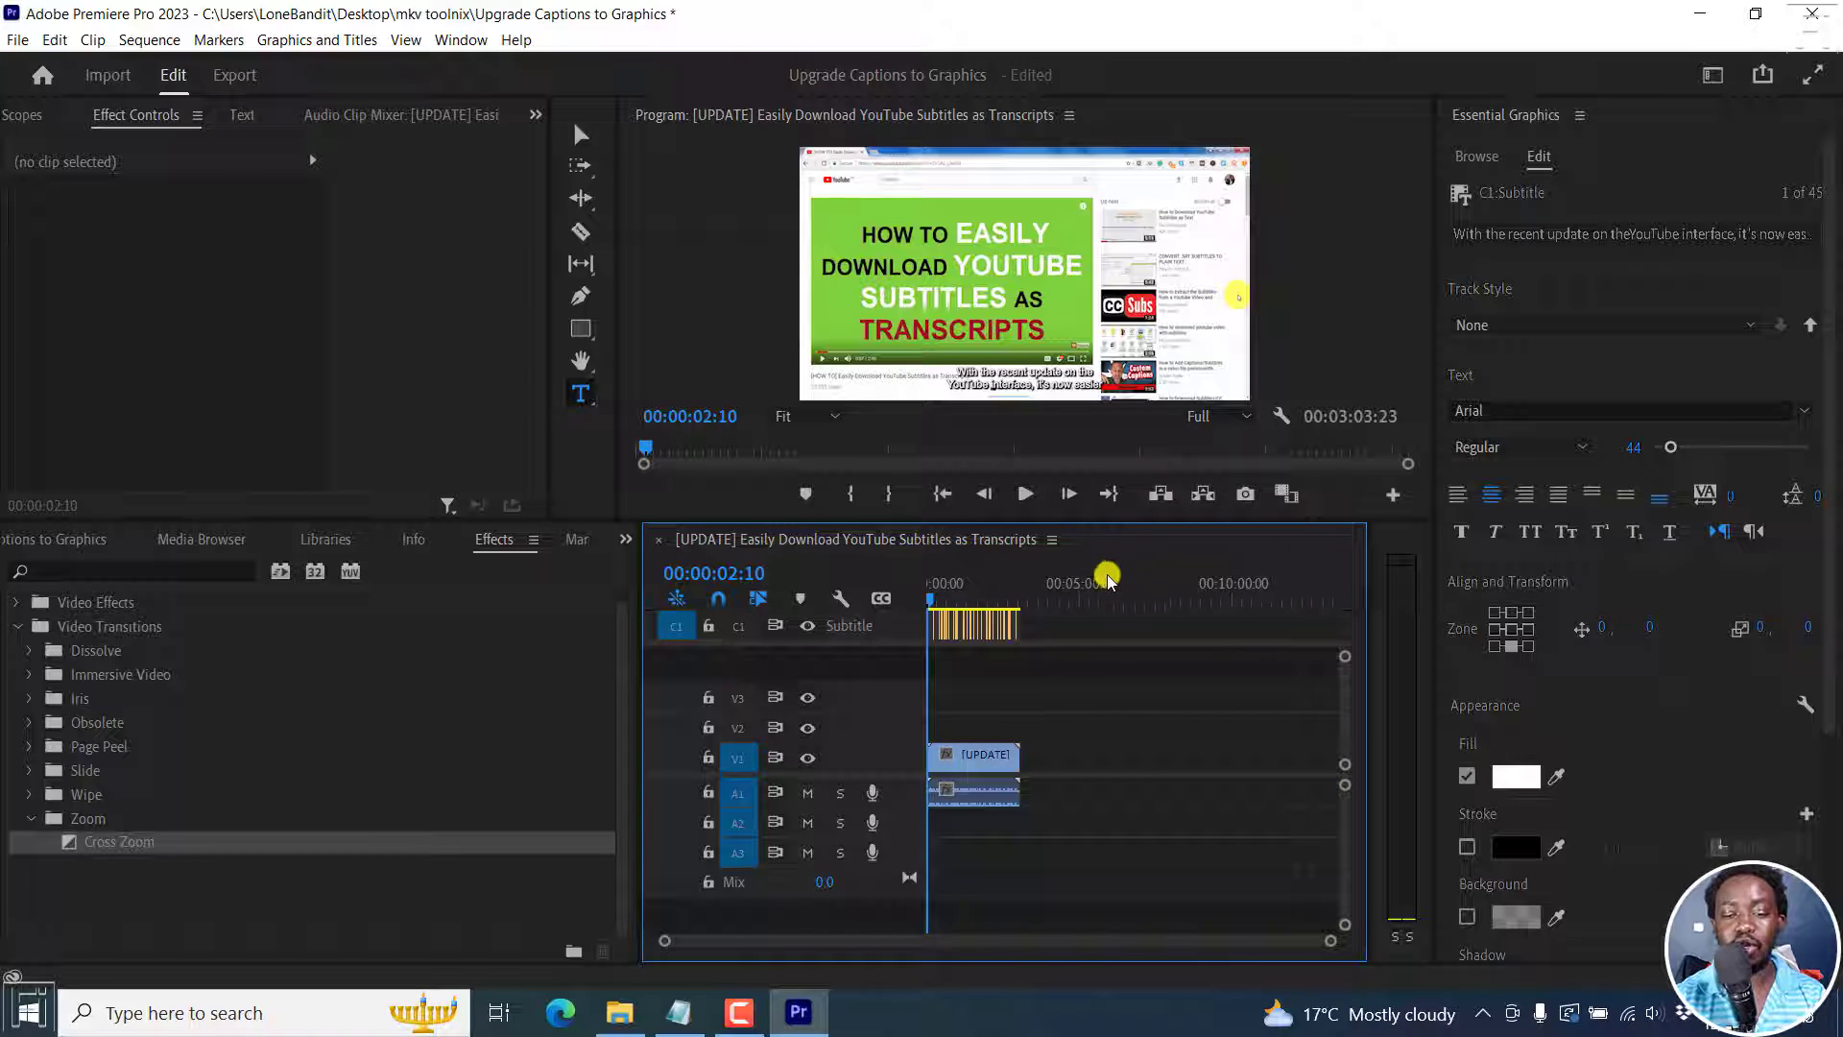
{"action": "left_click", "coordinate": [1053, 620]}
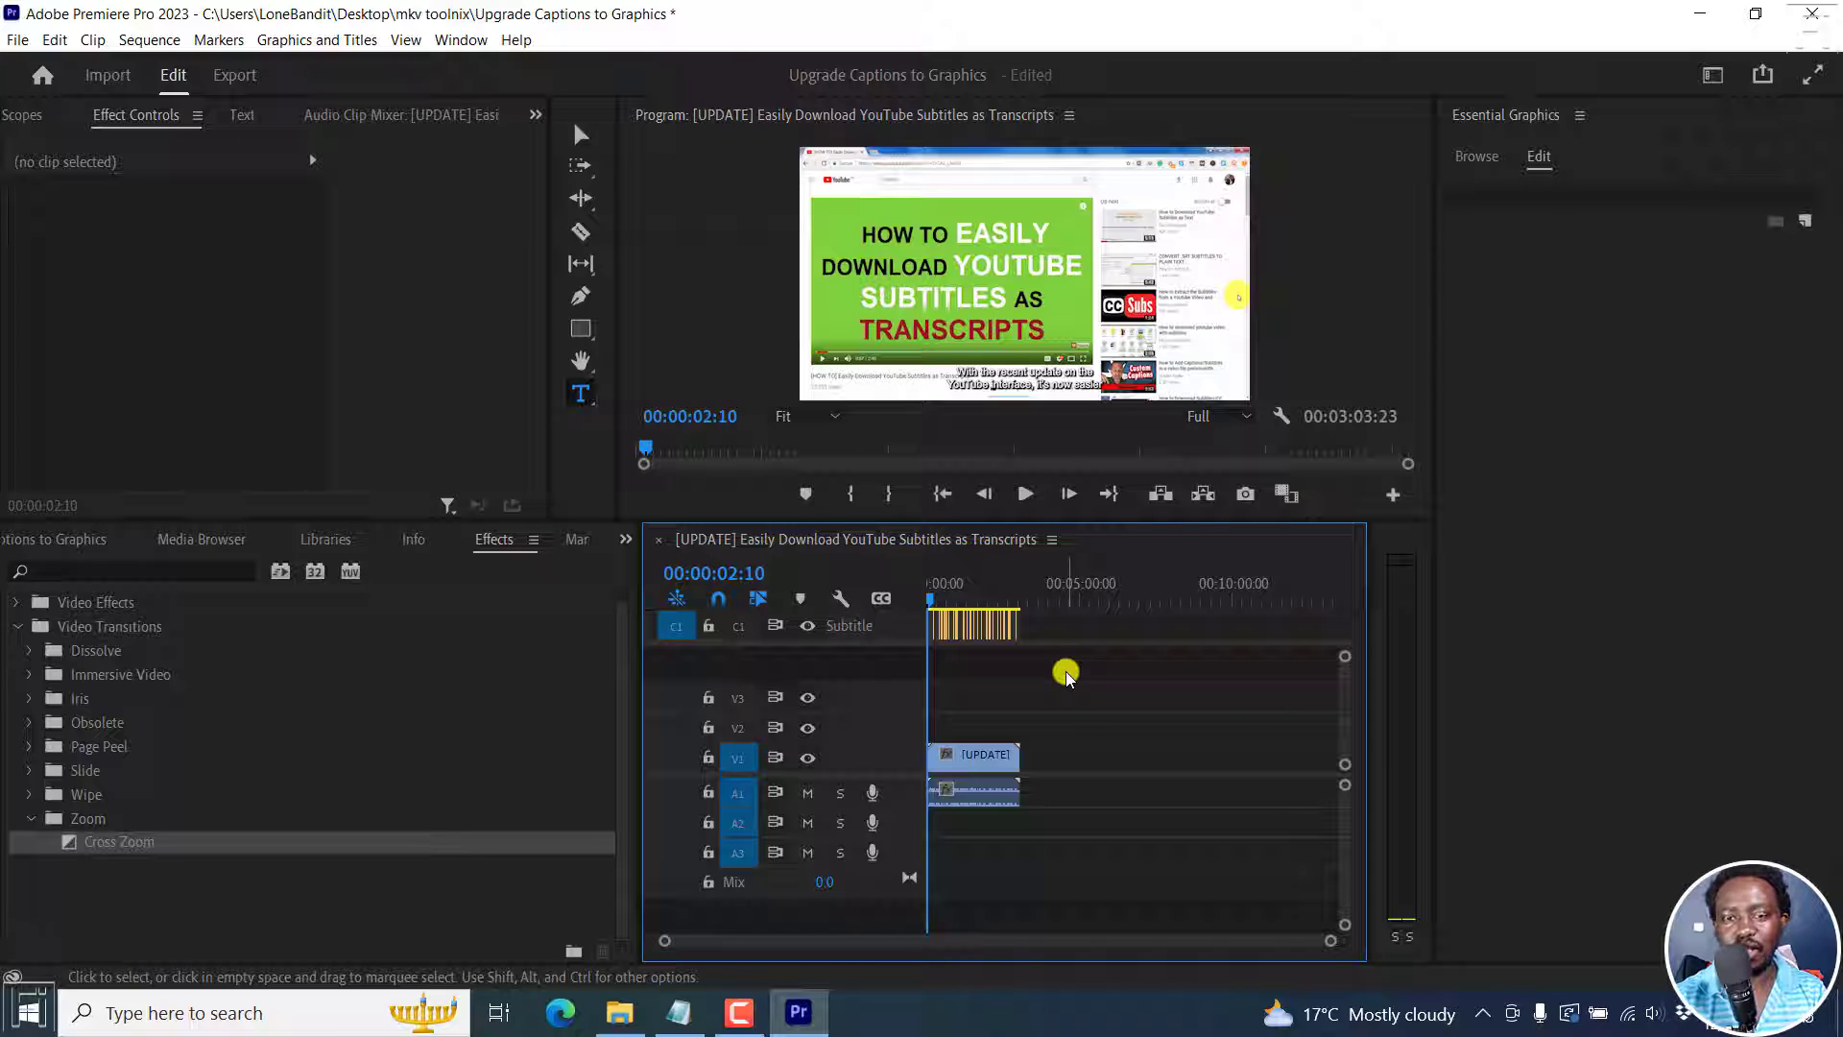
Select every Subtitle caption, upgrade them to graphic clips on V3, and fit the sequence
{"action": "left_click_drag", "start_coordinate": [1057, 625], "coordinate": [876, 620]}
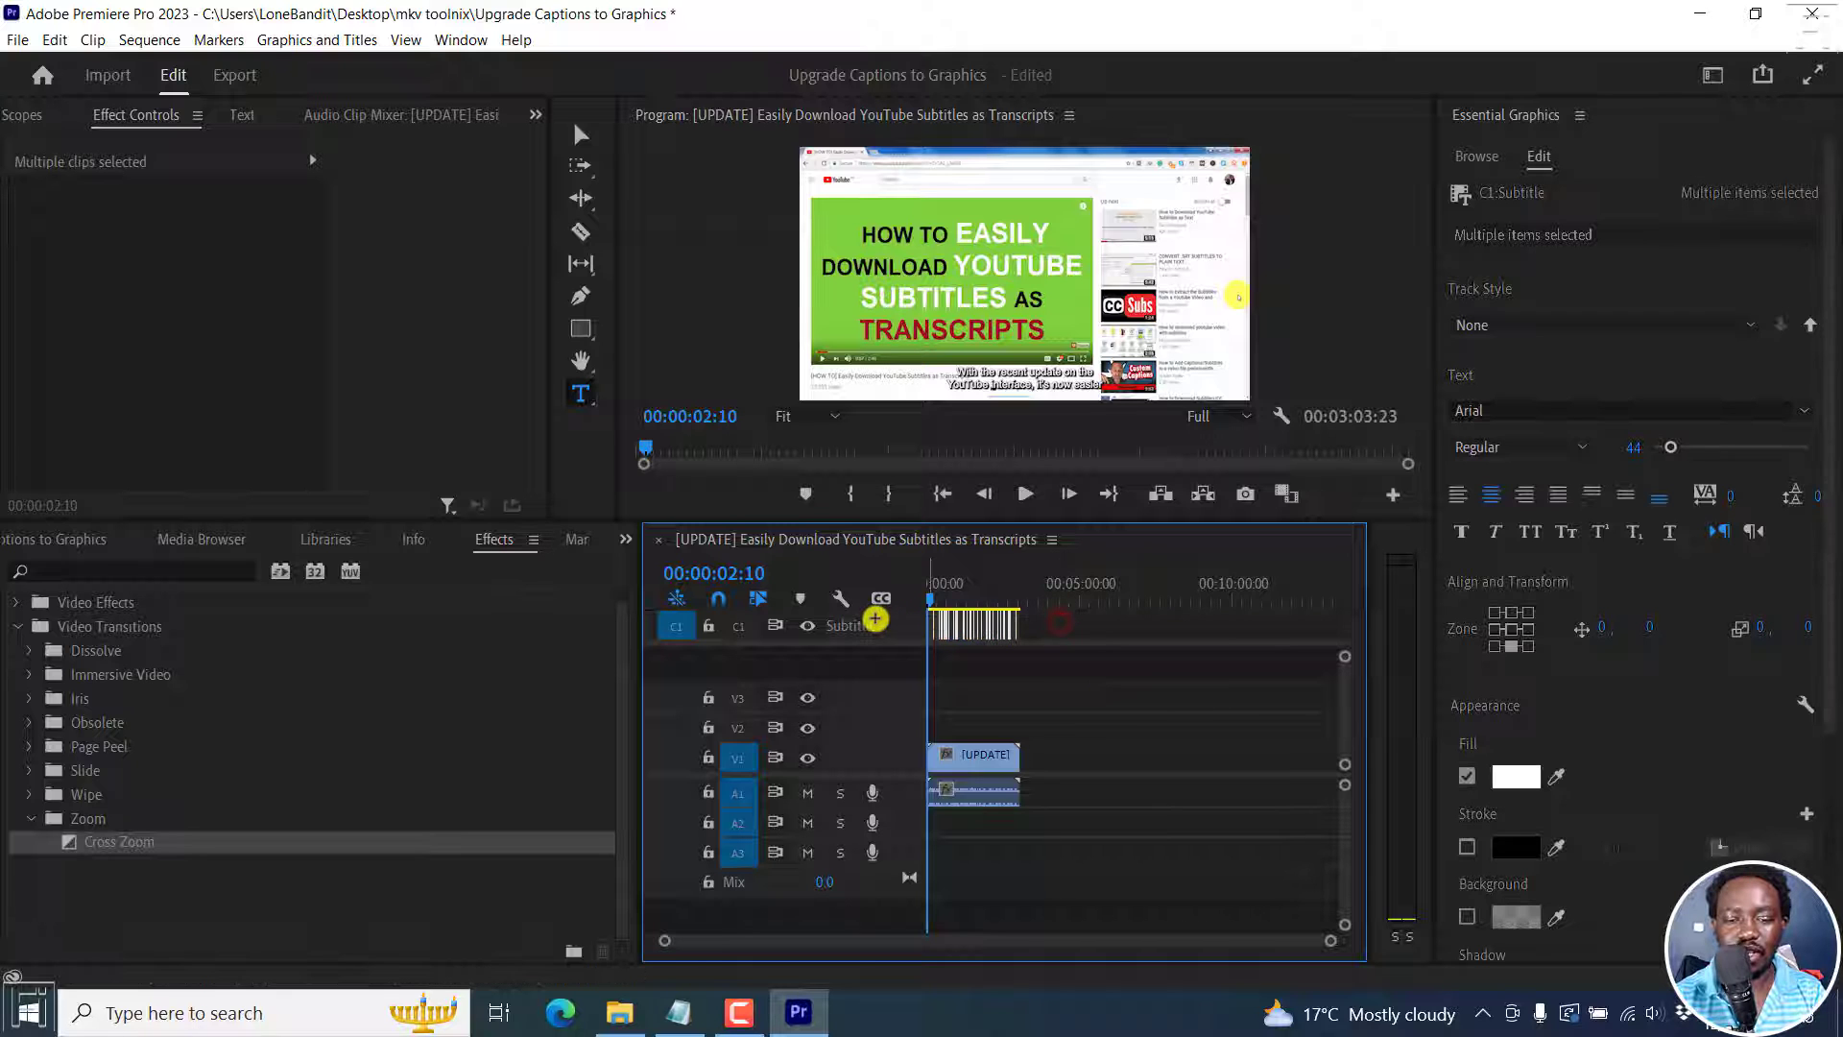
{"action": "left_click", "coordinate": [320, 43]}
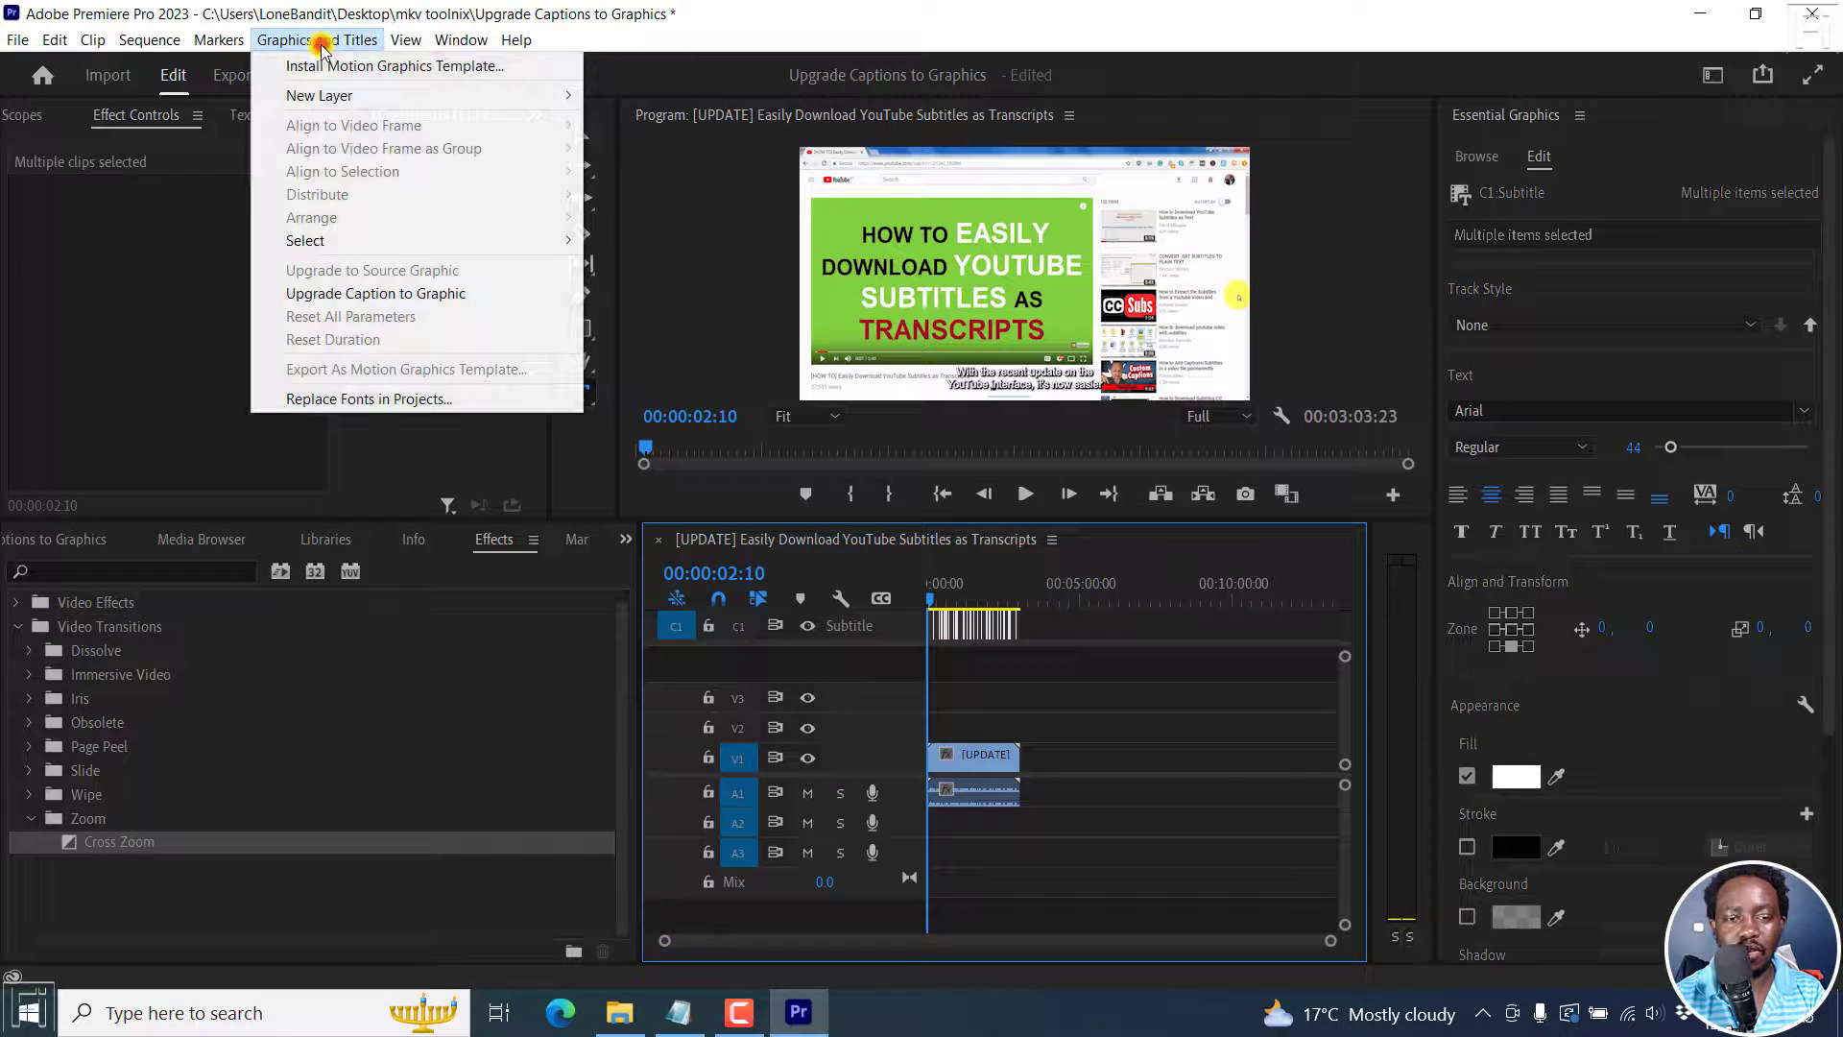
{"action": "left_click", "coordinate": [371, 294]}
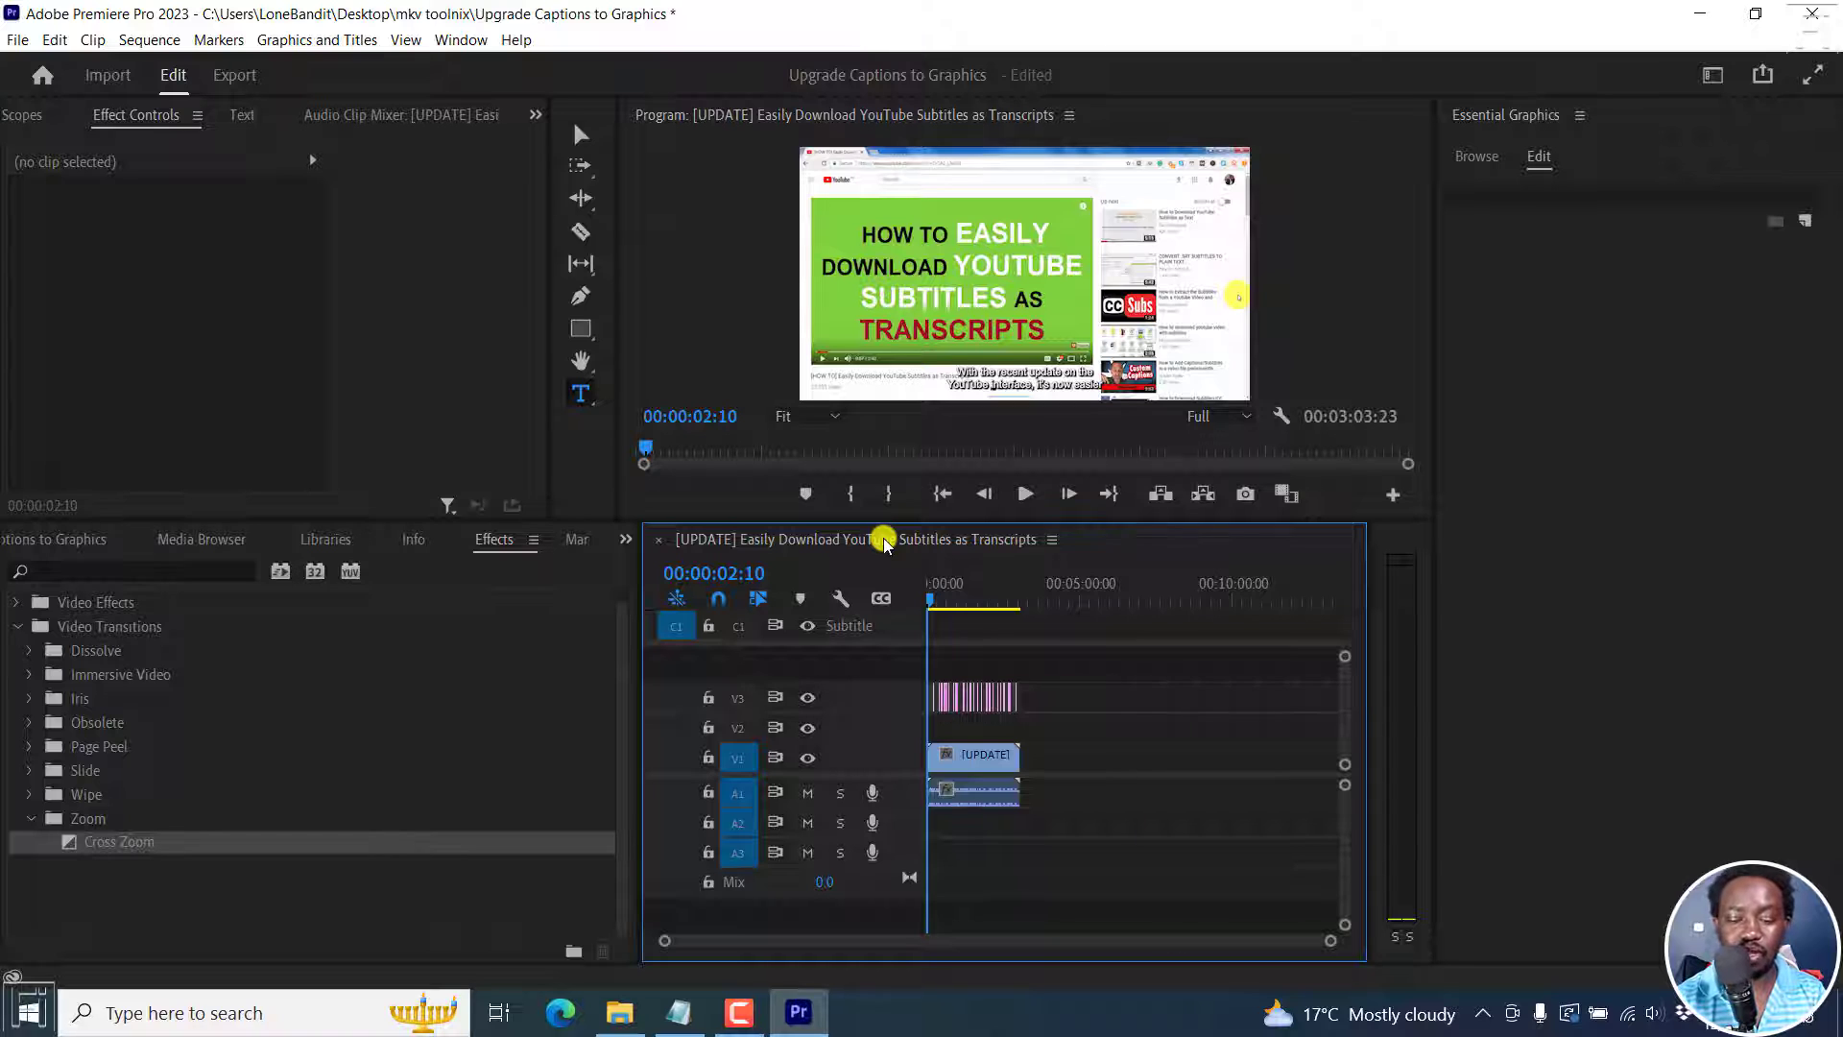
{"action": "key", "text": "backslash"}
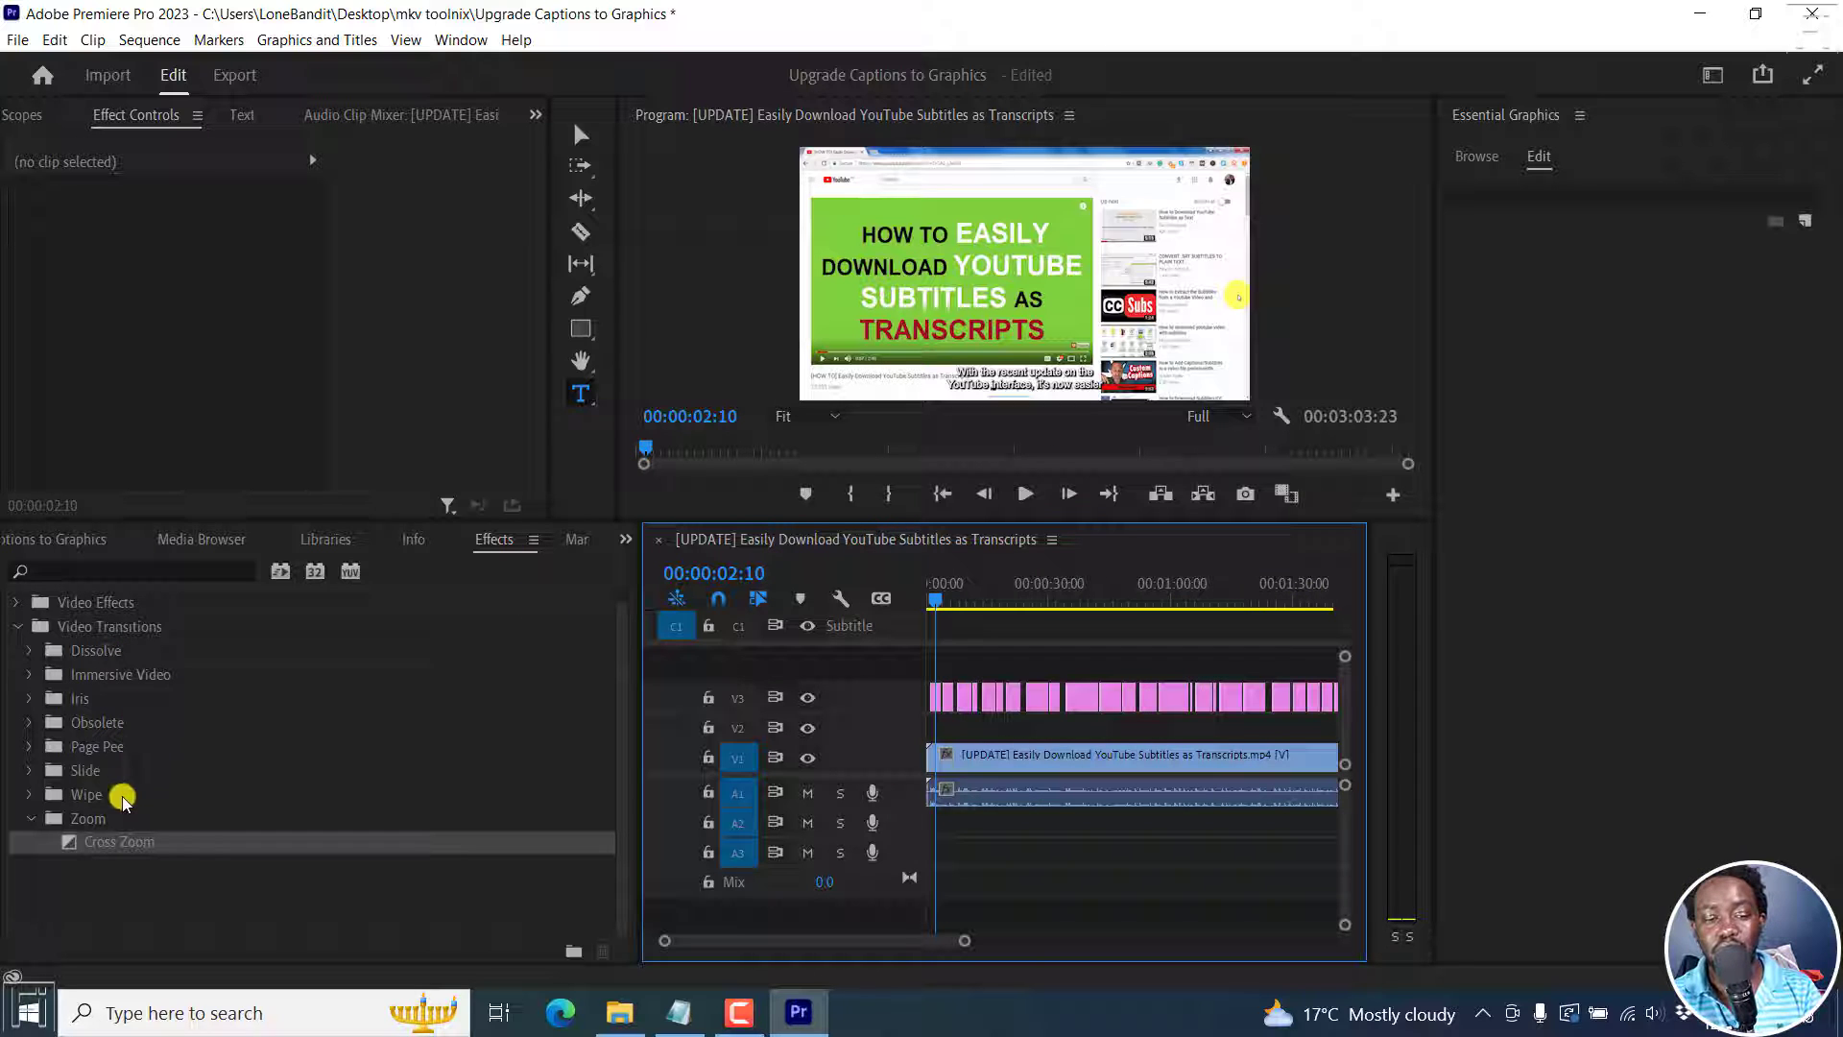
Search Effects for 'grad' and apply 4-Color Gradient to the V3 caption graphics
{"action": "left_click", "coordinate": [167, 573]}
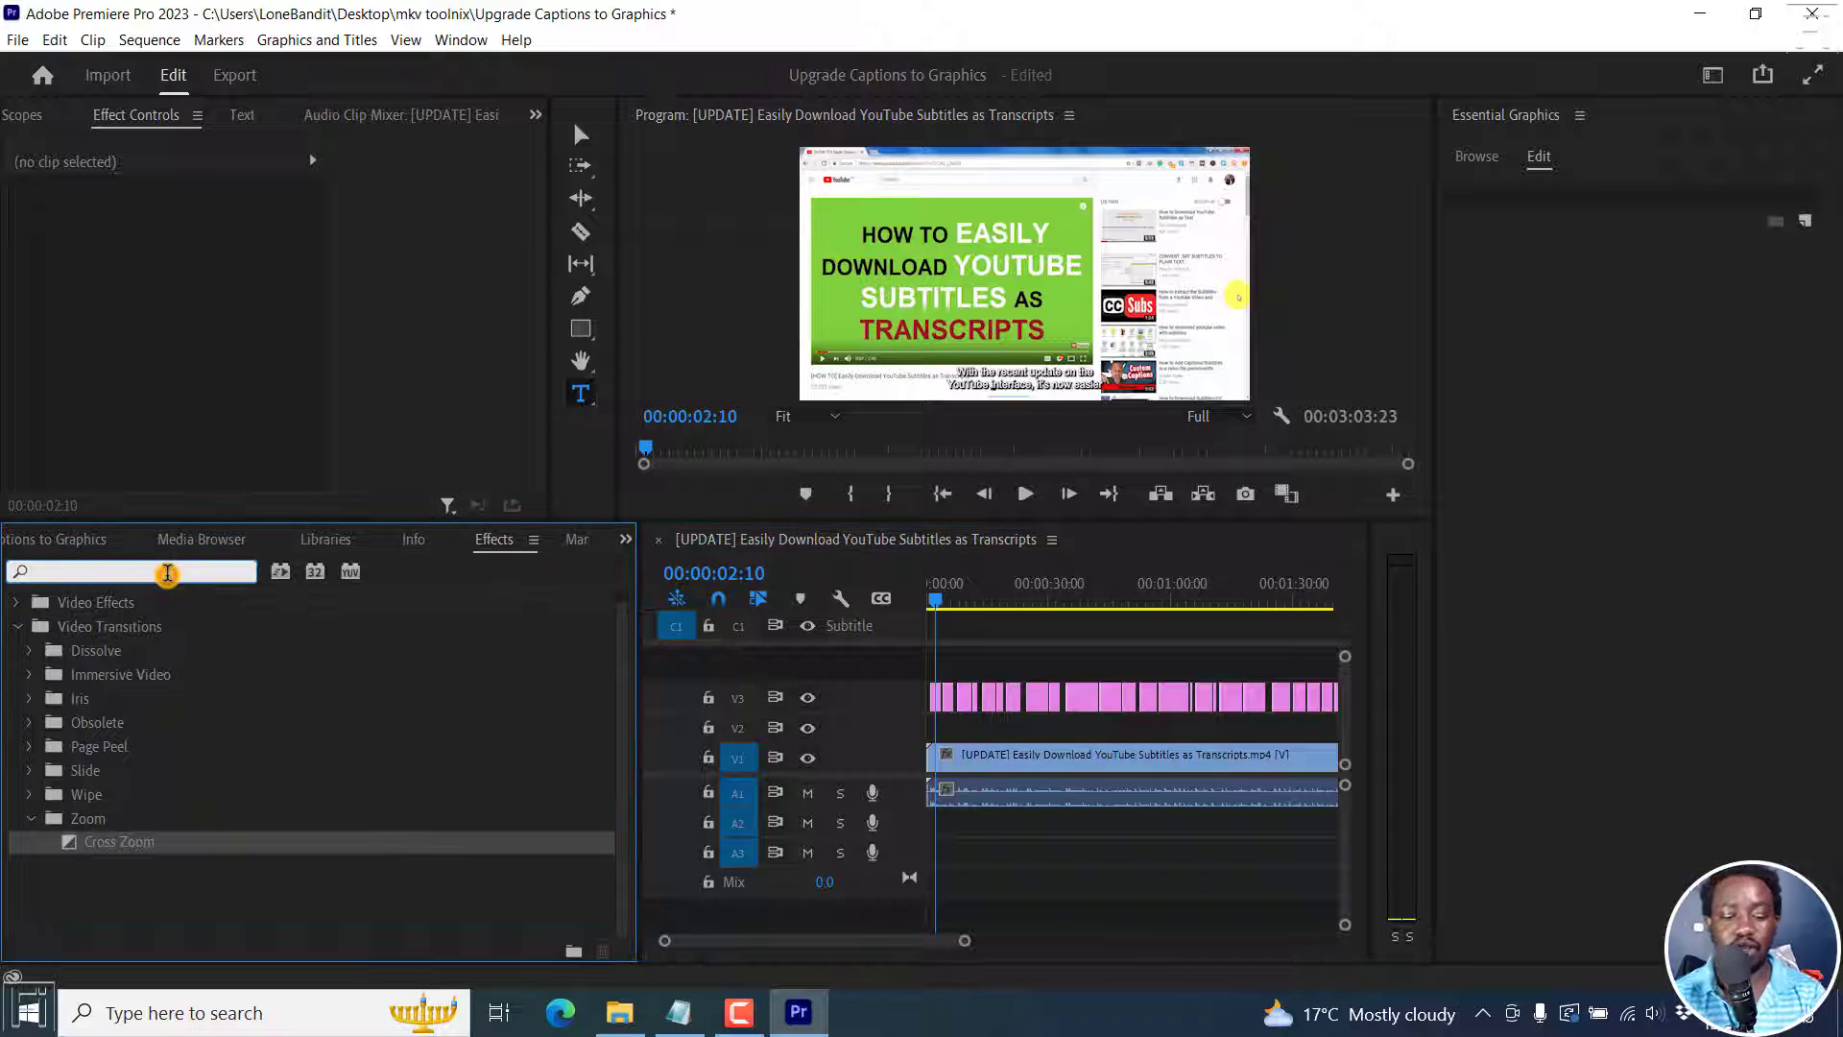
{"action": "type", "text": "grad"}
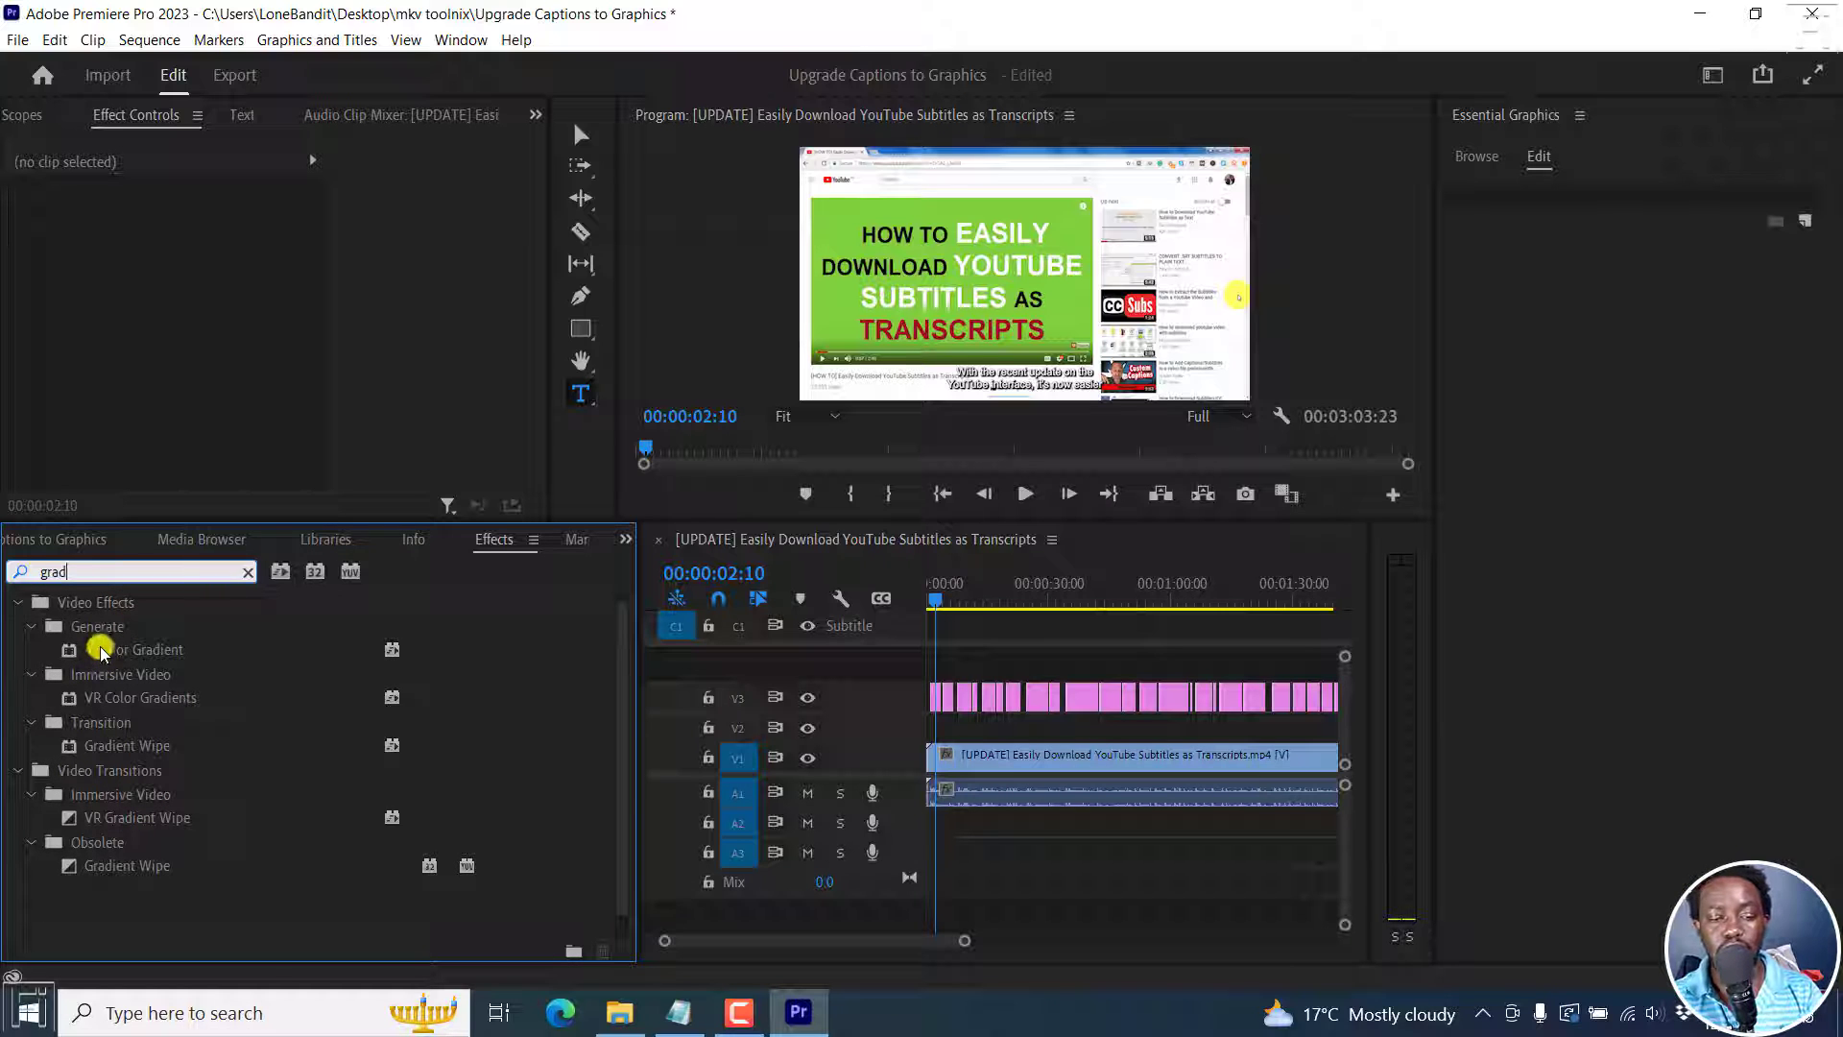
{"action": "left_click_drag", "start_coordinate": [101, 651], "coordinate": [1083, 698]}
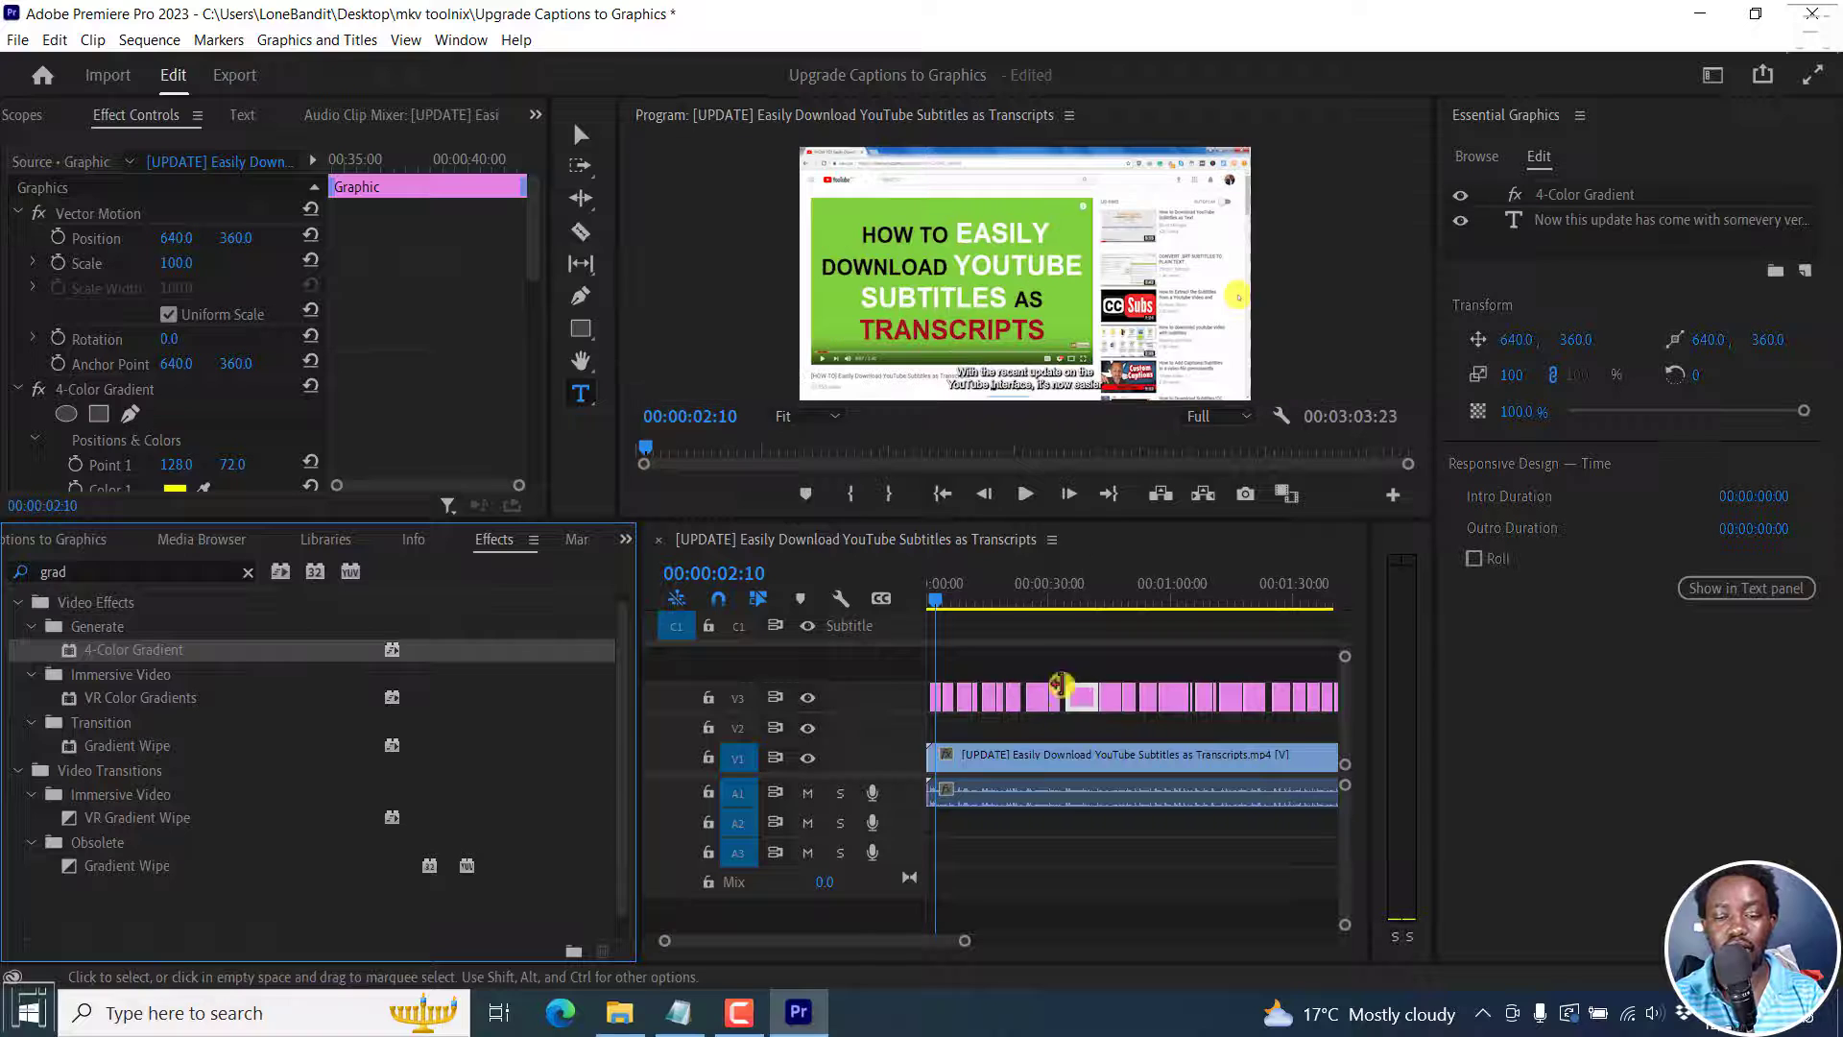
Play back and scrub the captions around 00:00:30–00:00:35 to check the gradient-coloured text
{"action": "left_click", "coordinate": [1051, 595]}
{"action": "key", "text": "space"}
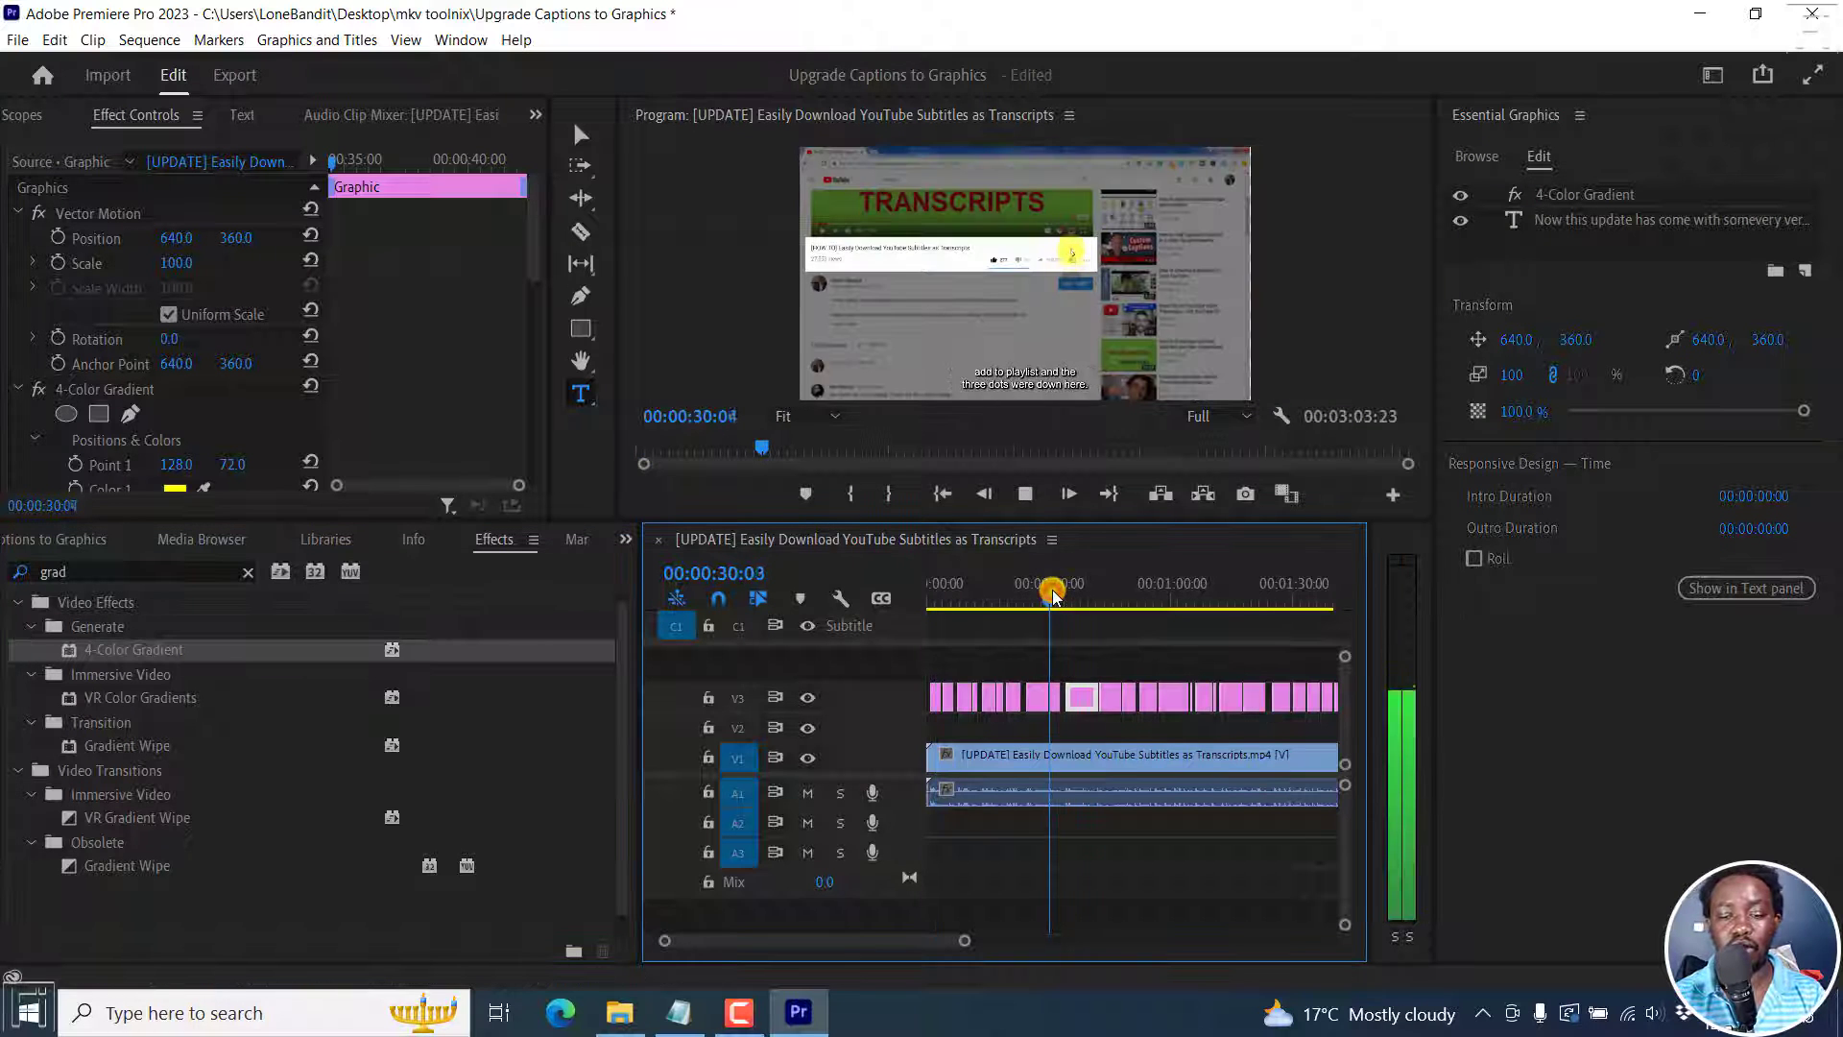
{"action": "key", "text": "space"}
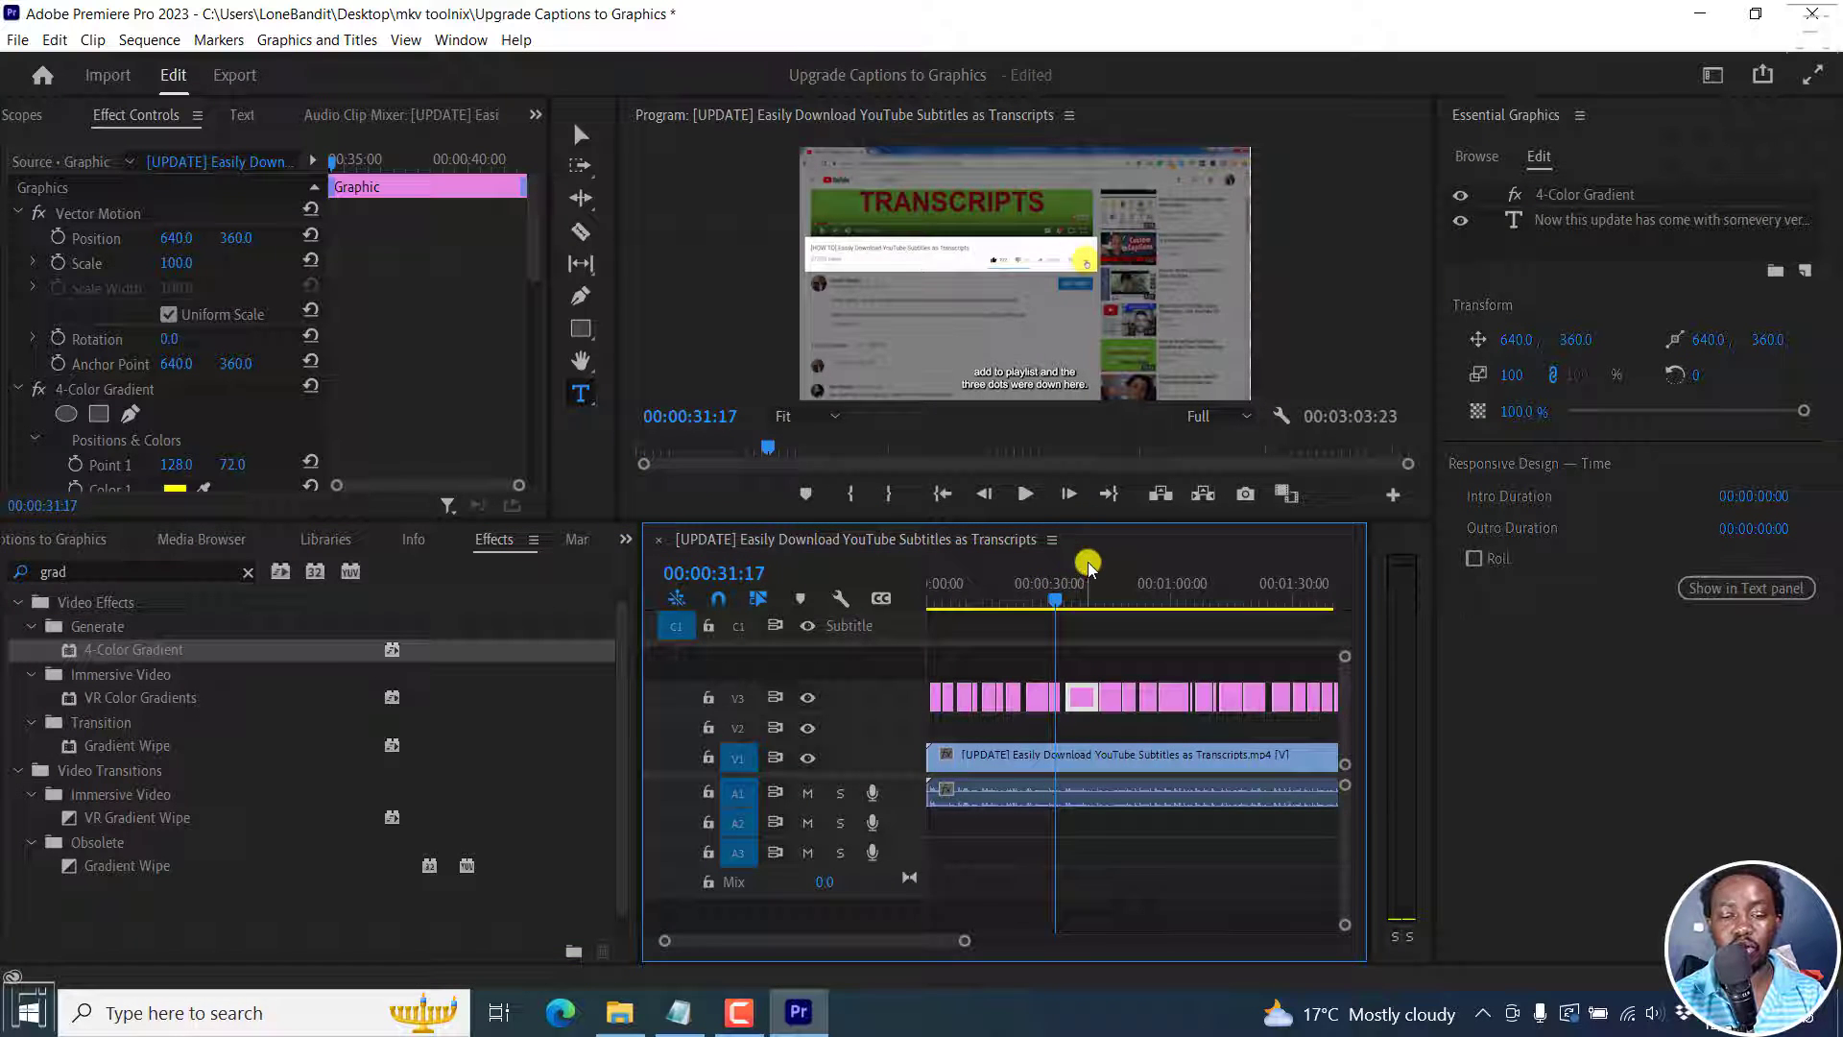
{"action": "key", "text": "equal"}
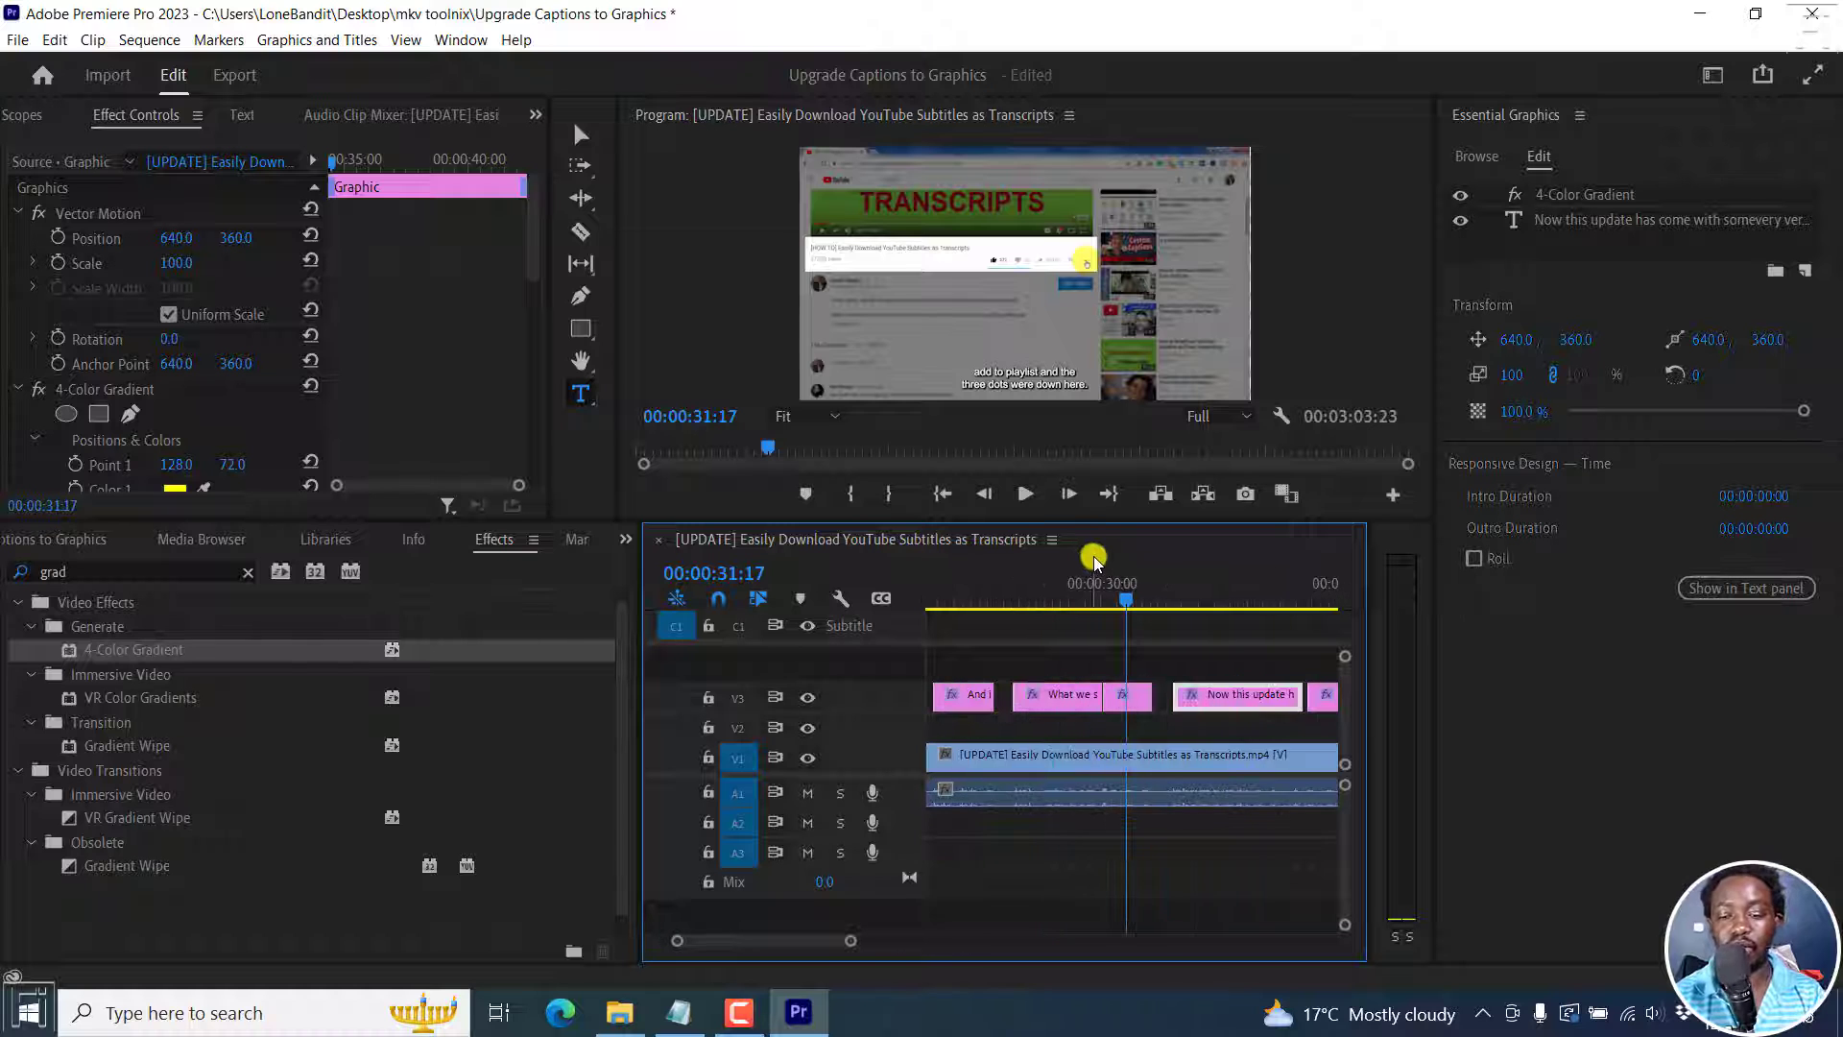
{"action": "left_click", "coordinate": [1165, 585]}
{"action": "key", "text": "space"}
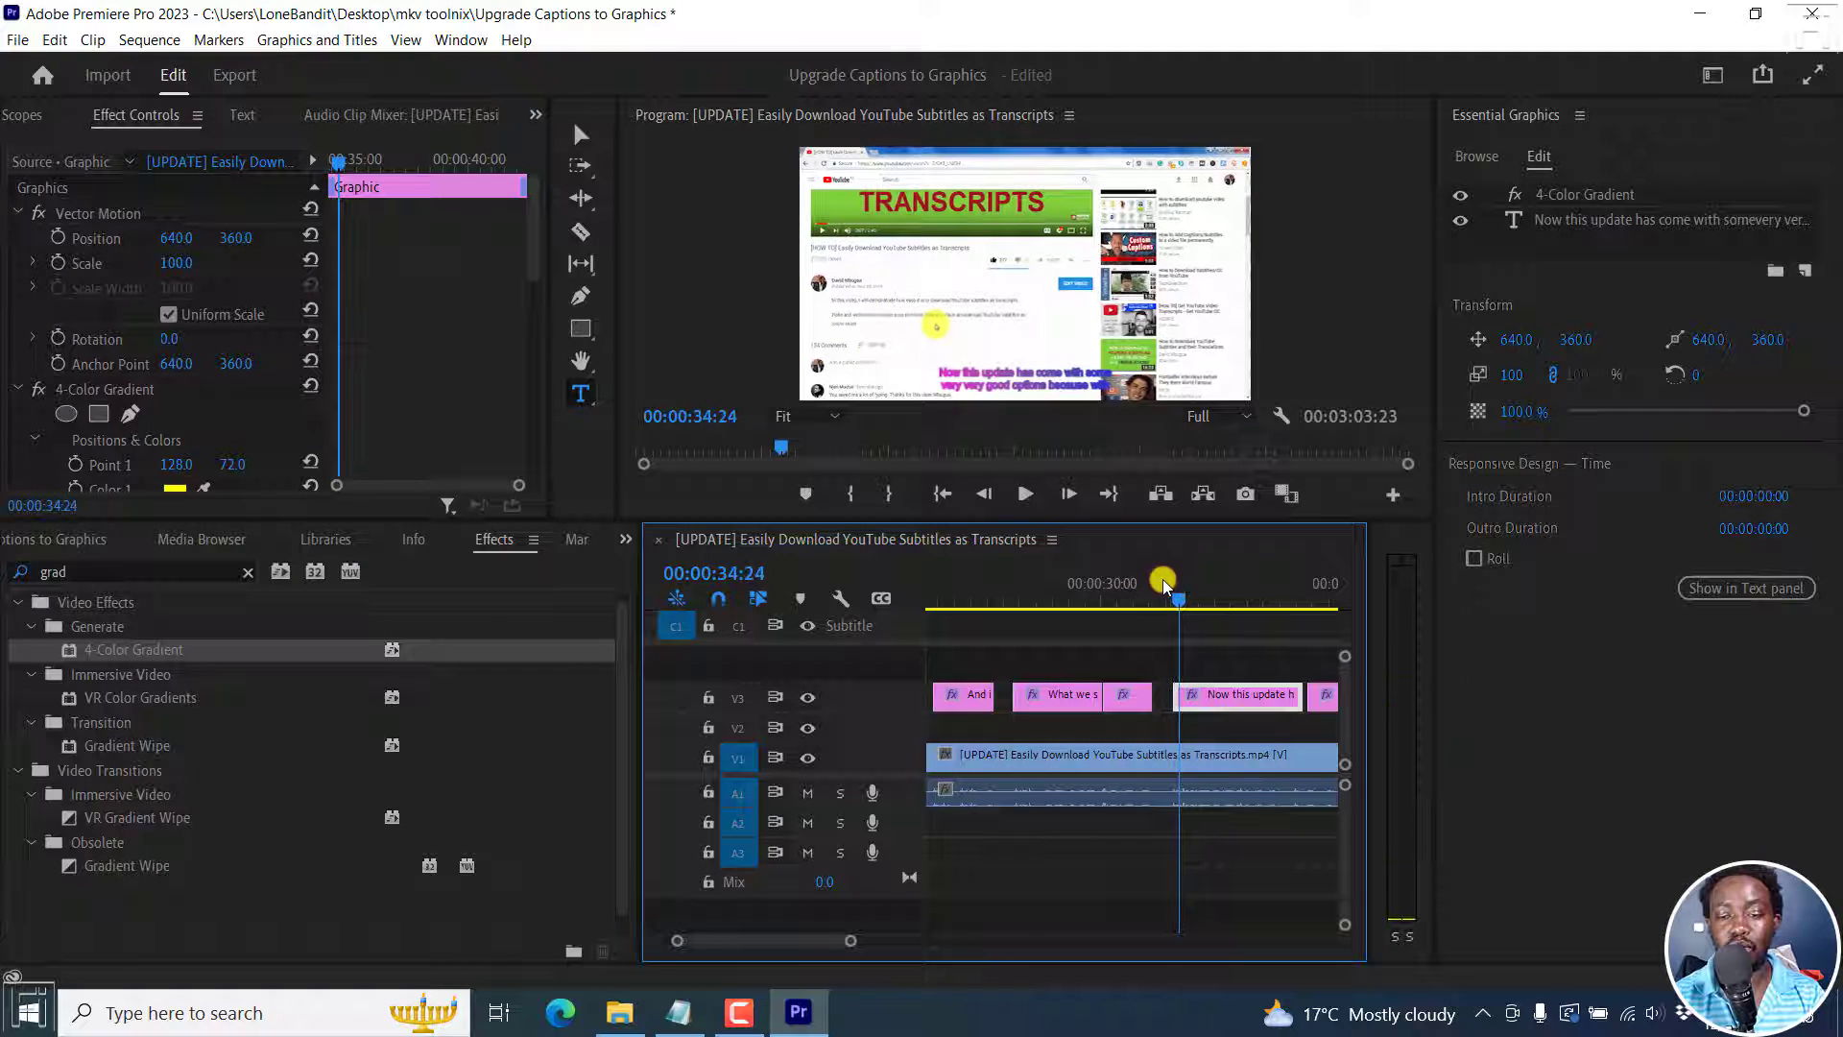
{"action": "mouse_move", "coordinate": [1165, 585]}
{"action": "left_mouse_down"}
{"action": "mouse_move", "coordinate": [1123, 589]}
{"action": "mouse_move", "coordinate": [1198, 595]}
{"action": "left_mouse_up"}
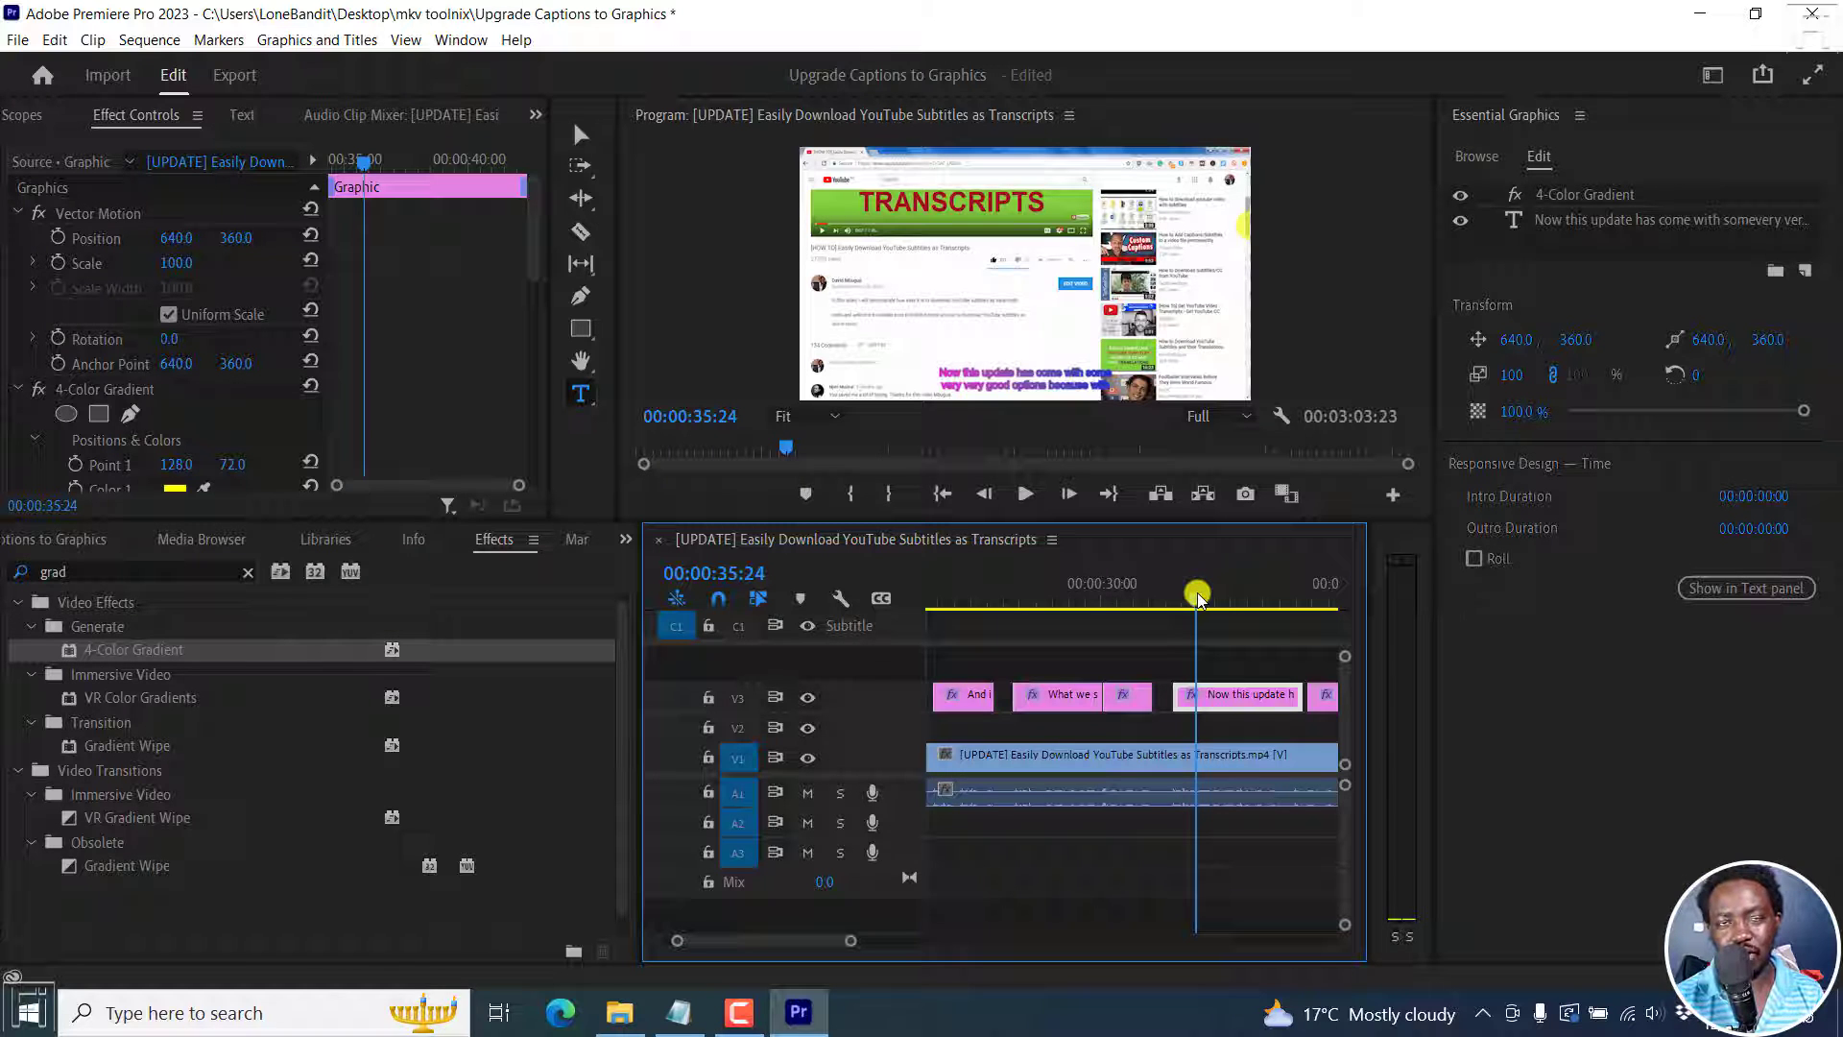